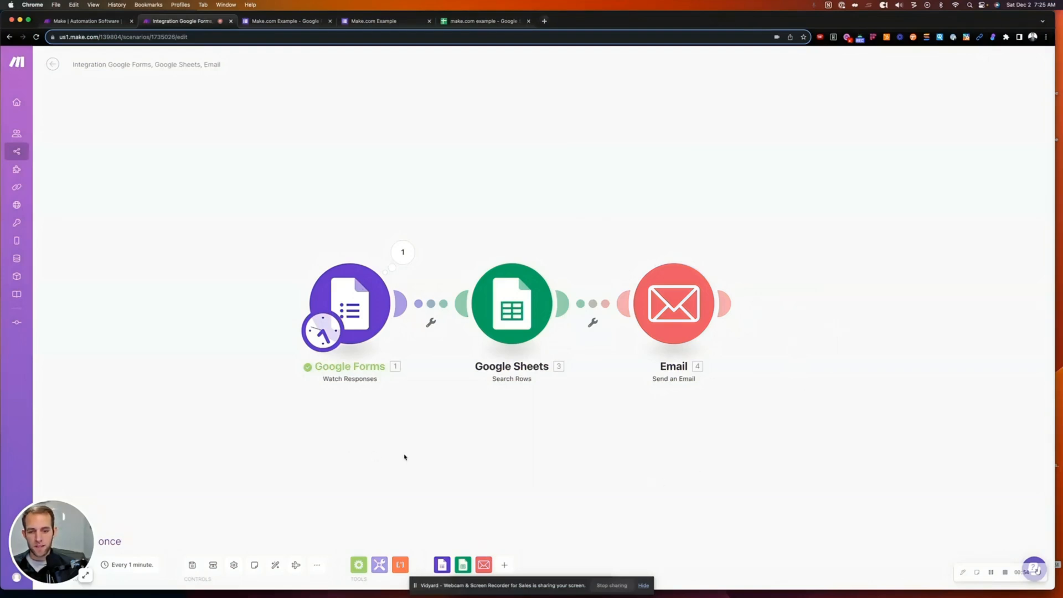
- Confirm the scenario schedule stays set to run at regular intervals
drag(405, 457, 356, 435)
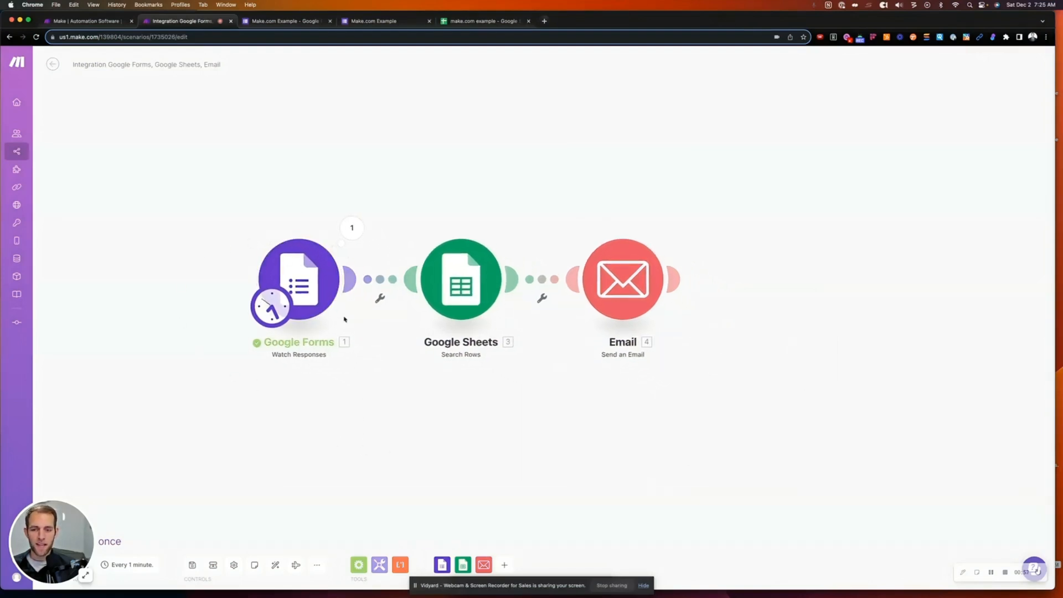
click(274, 302)
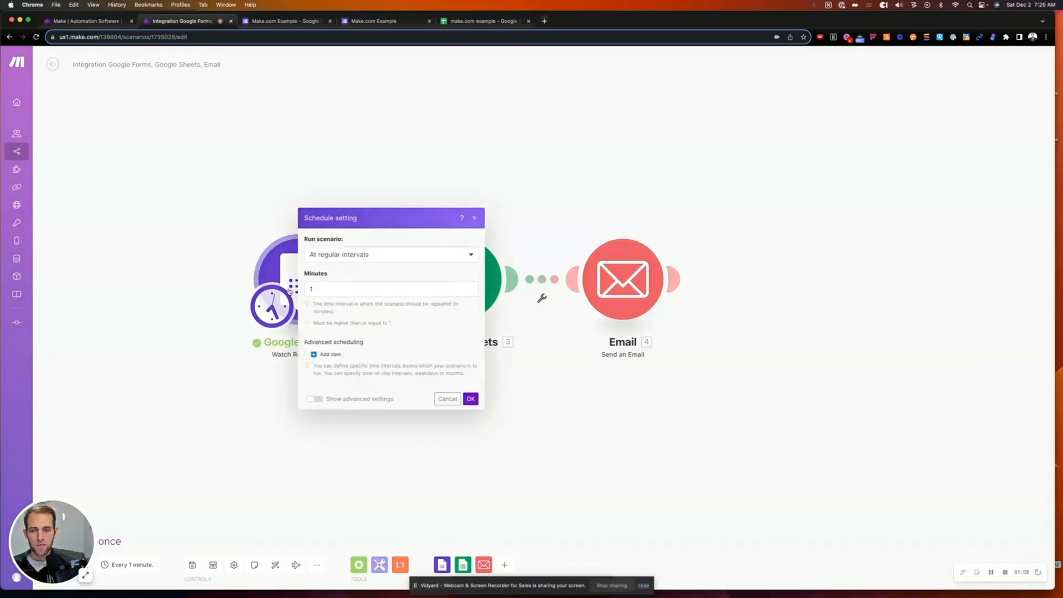
click(327, 259)
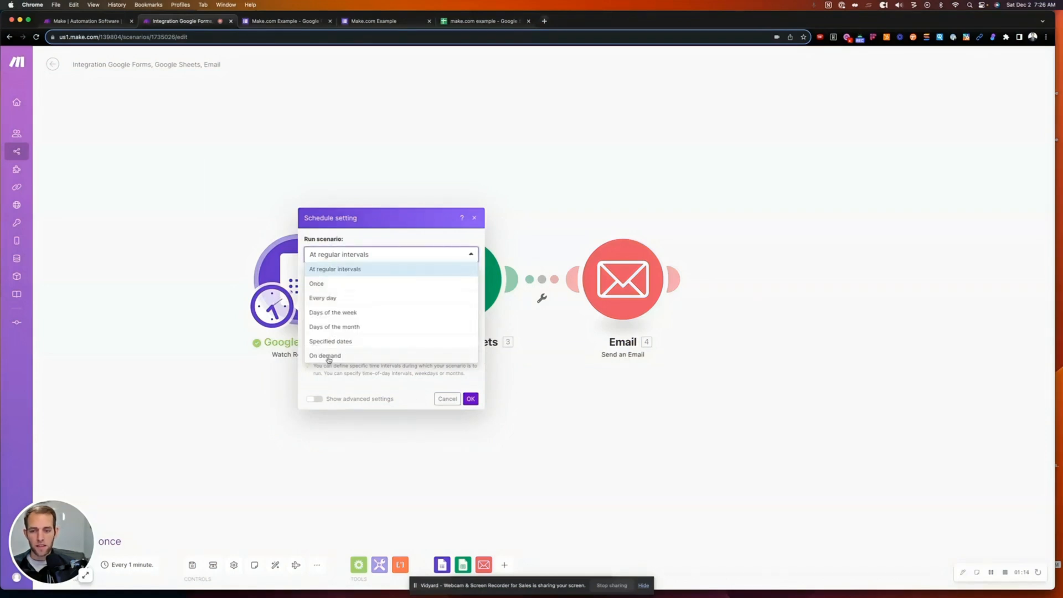
click(364, 235)
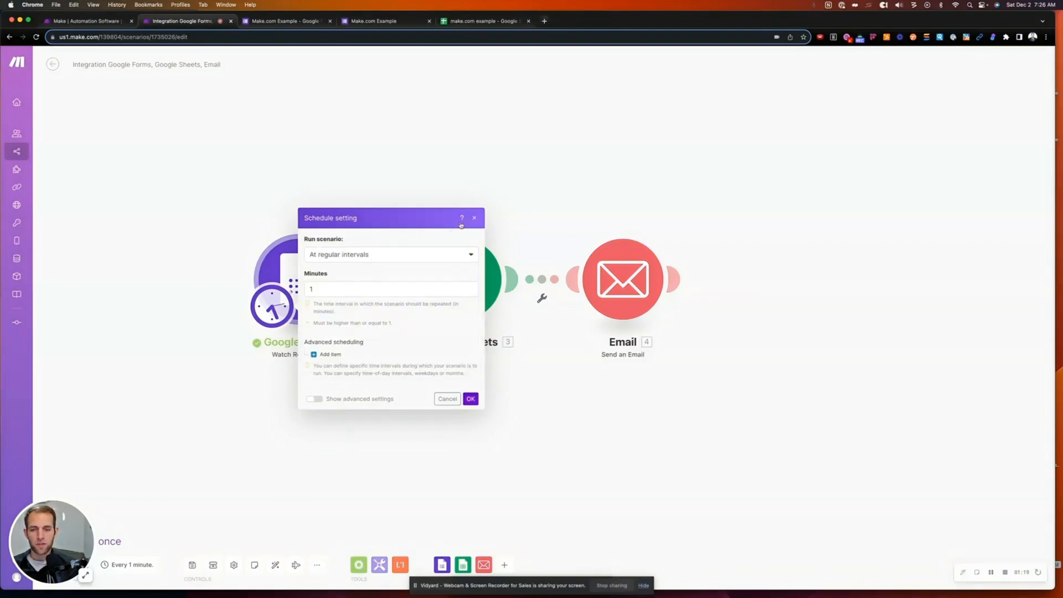
click(470, 399)
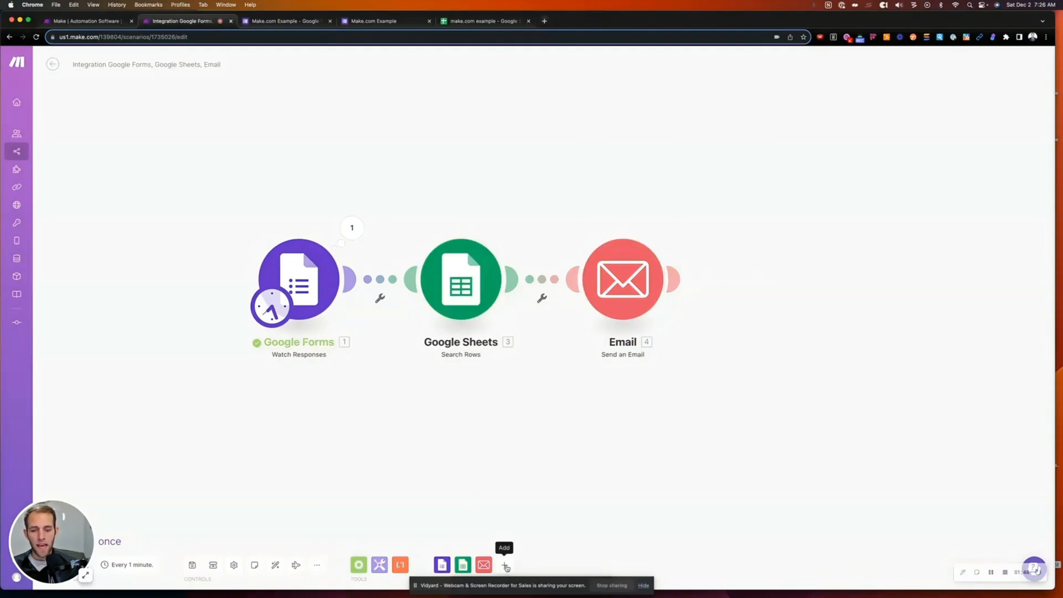
- Browse the app list, then inspect the Google Forms run's operation details
click(505, 566)
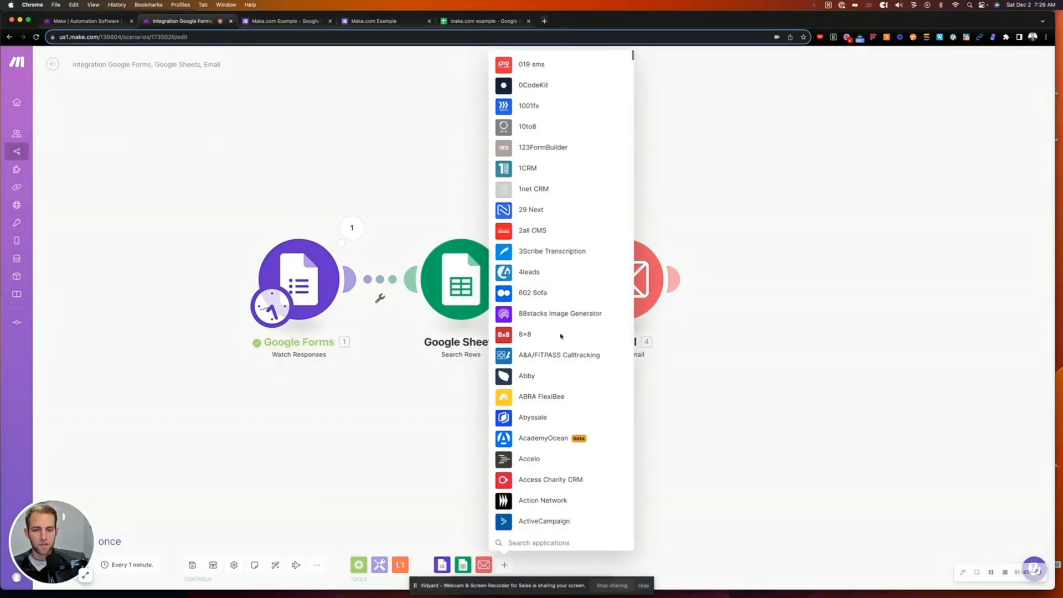
scroll(561, 336, down, 8)
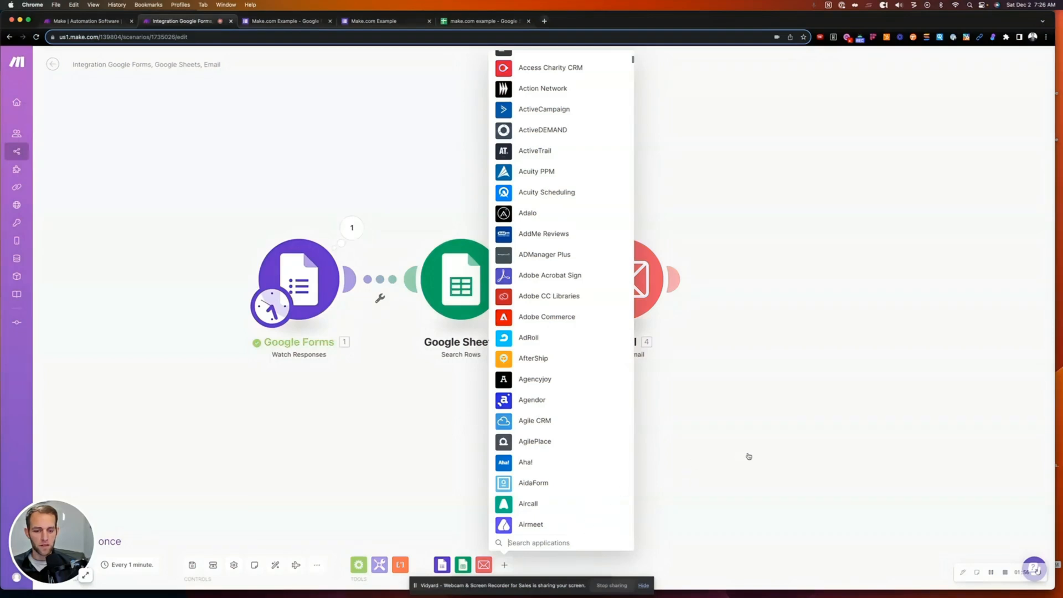
click(742, 395)
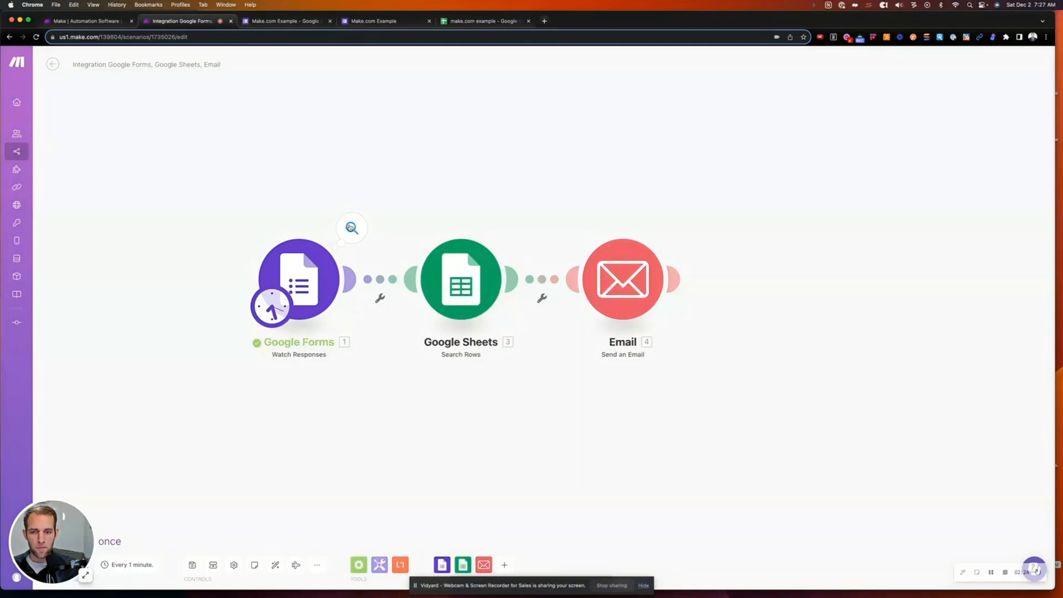
click(356, 233)
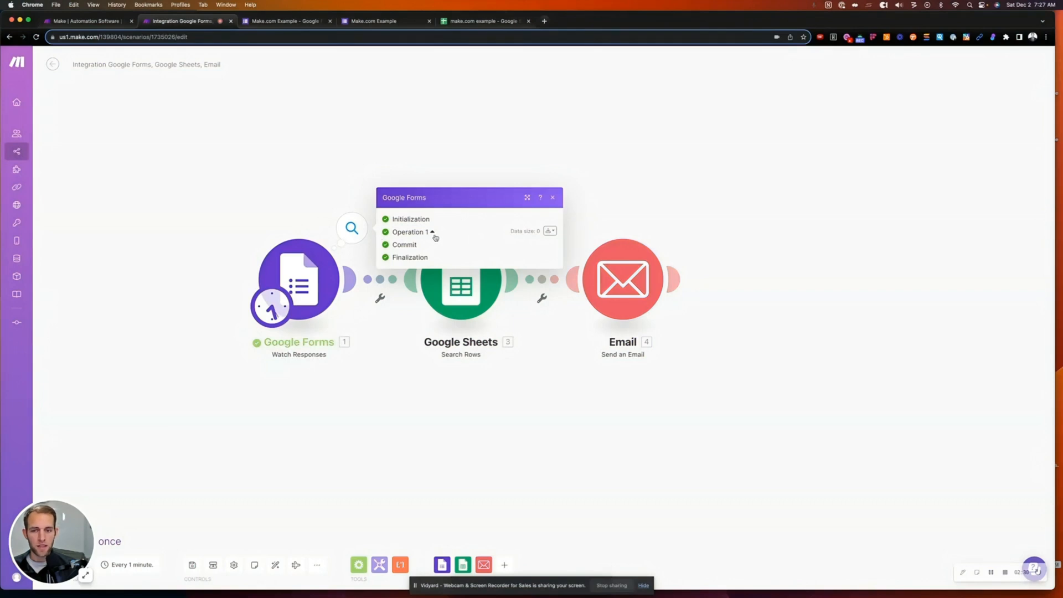
click(553, 198)
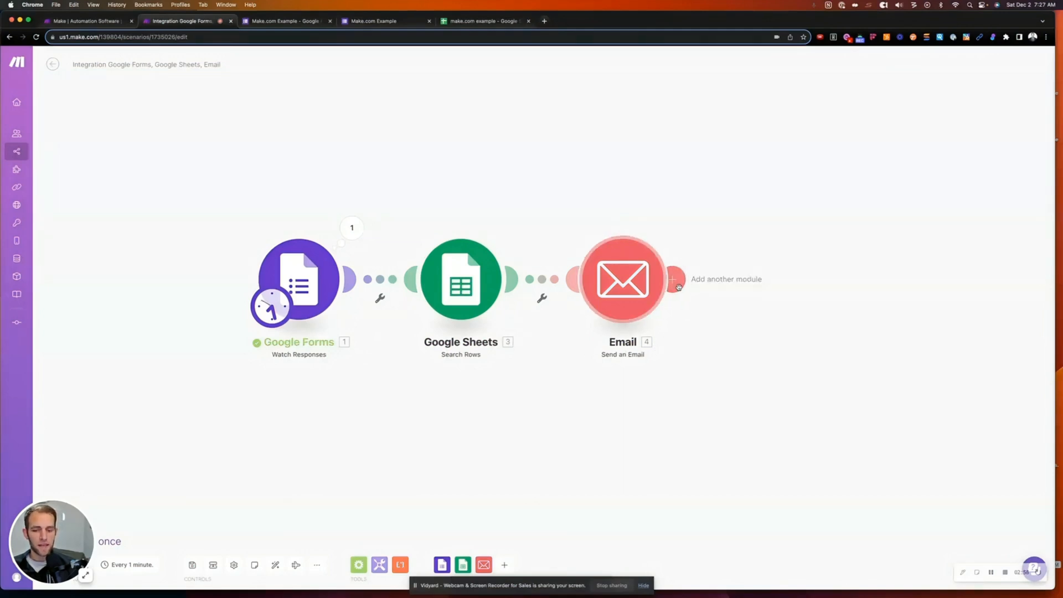
- Add trial Email Watch Emails and Google Sheets Watch Changes modules, then delete both
click(484, 563)
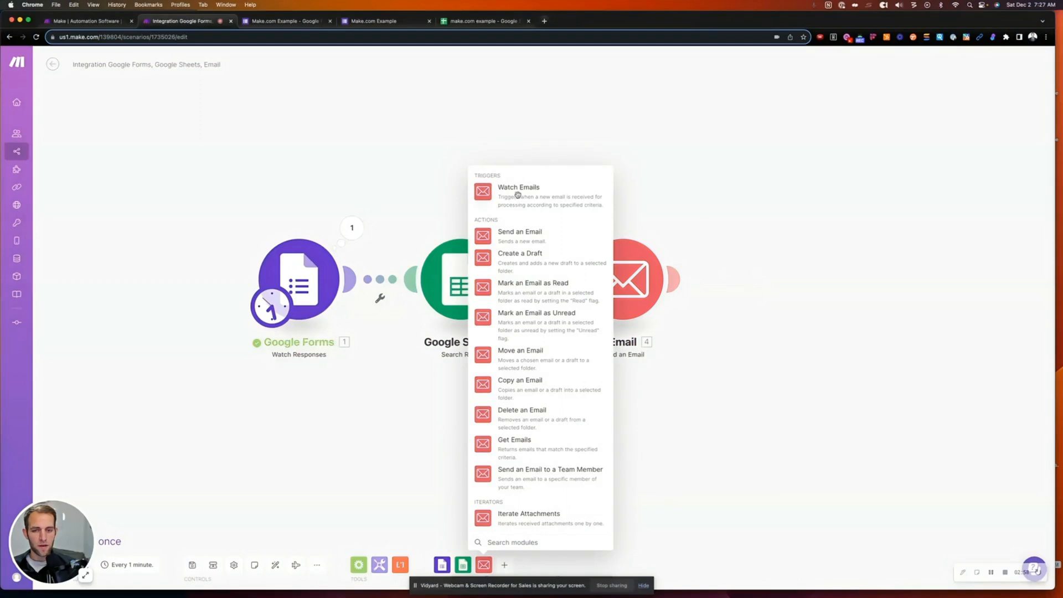
click(548, 507)
drag(523, 200, 779, 294)
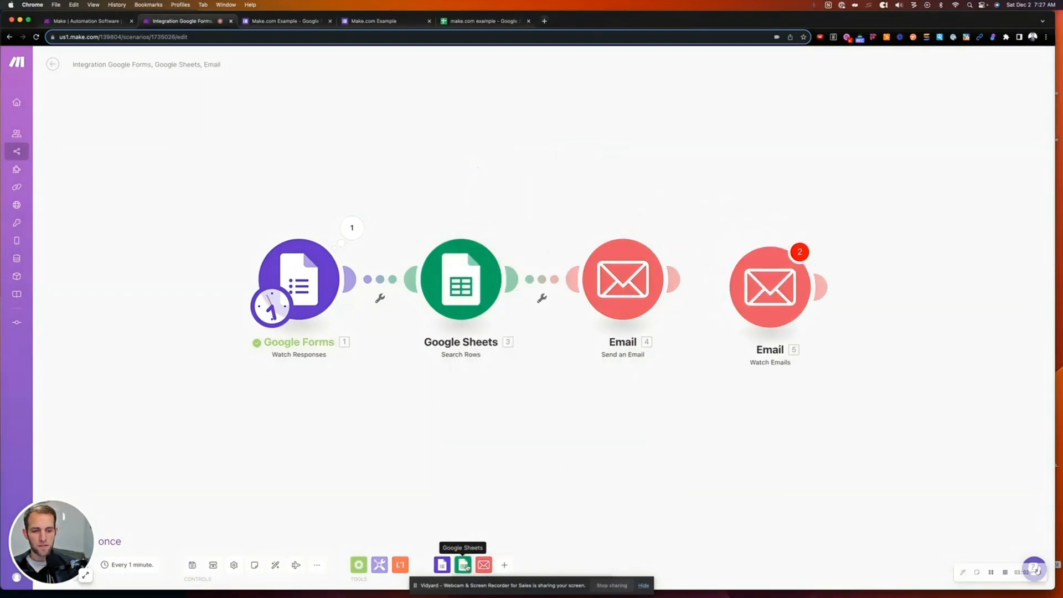
click(463, 565)
click(526, 127)
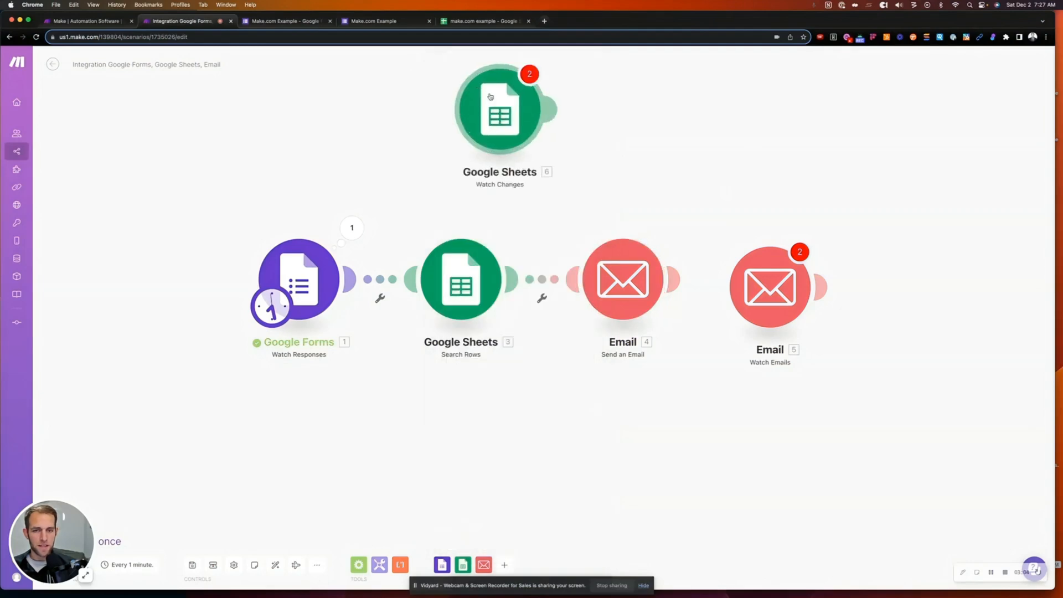
drag(526, 128, 959, 301)
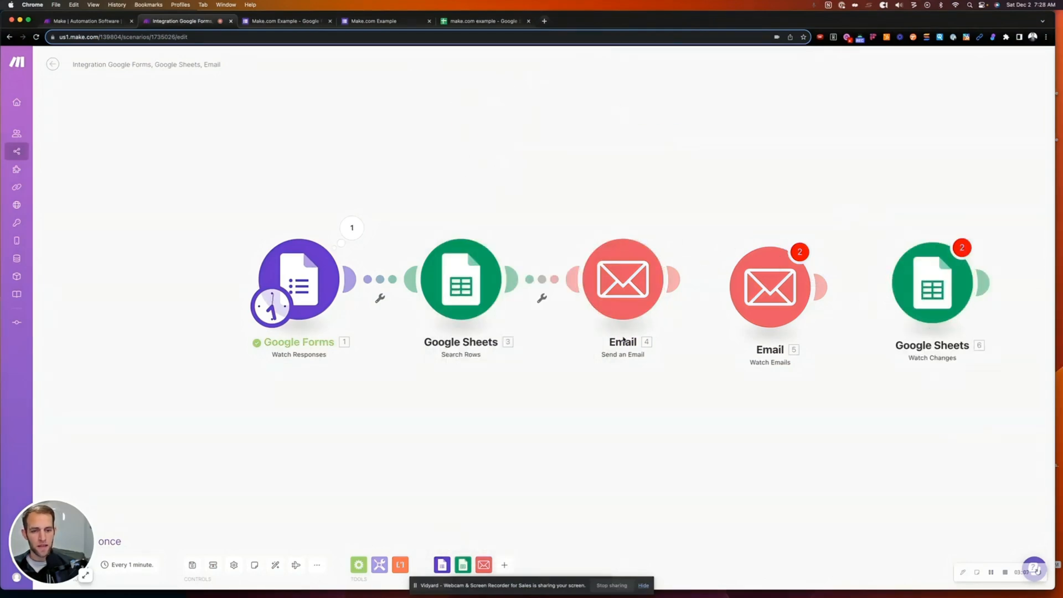
right_click(787, 293)
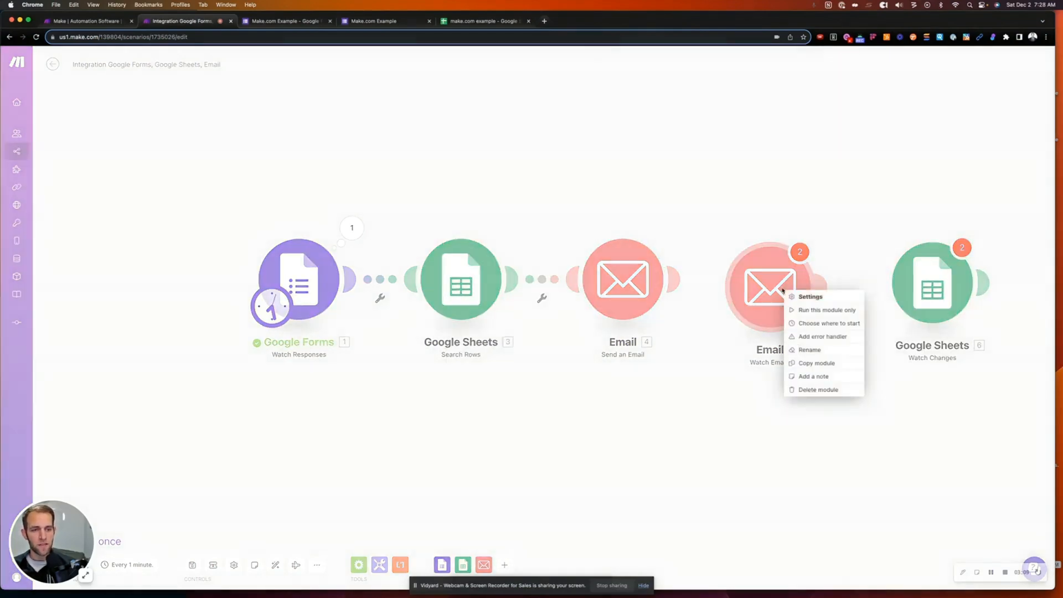
click(815, 390)
right_click(934, 282)
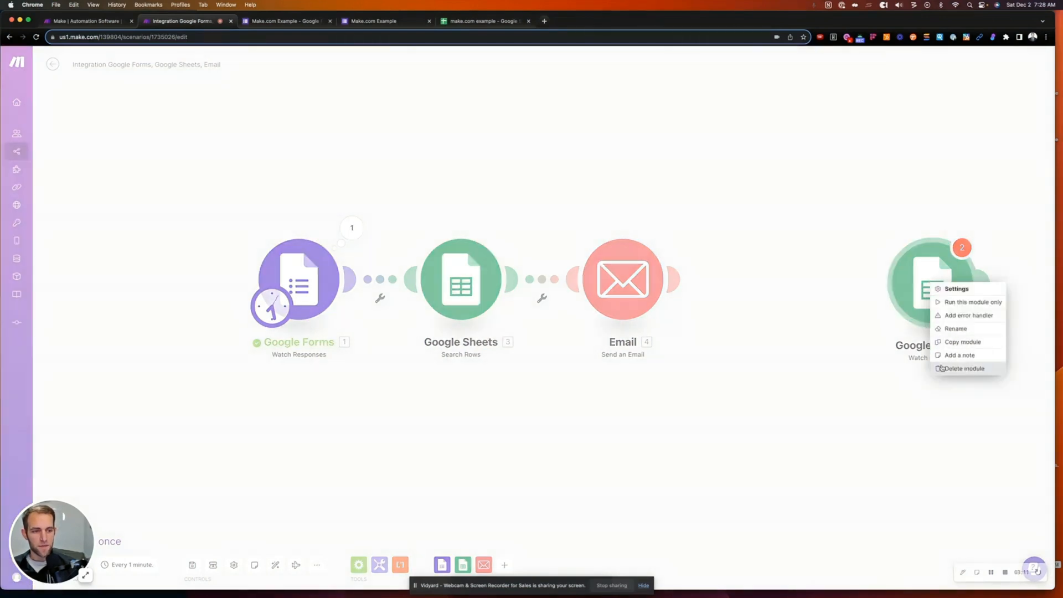
click(964, 369)
- Add a second Email Send an Email module, delete it, and review the Email module's settings
click(789, 287)
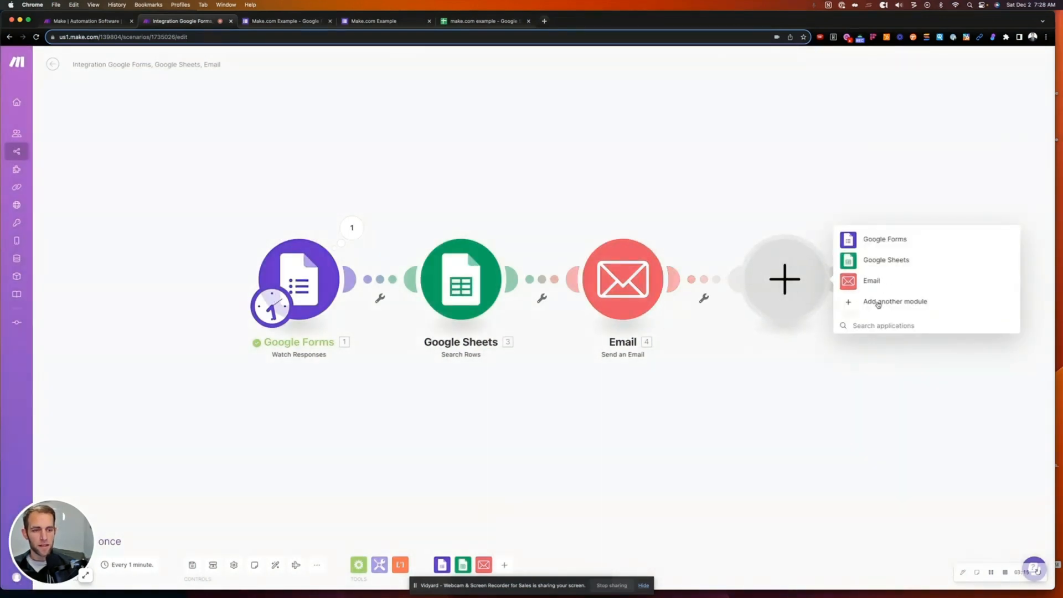
click(870, 281)
click(872, 166)
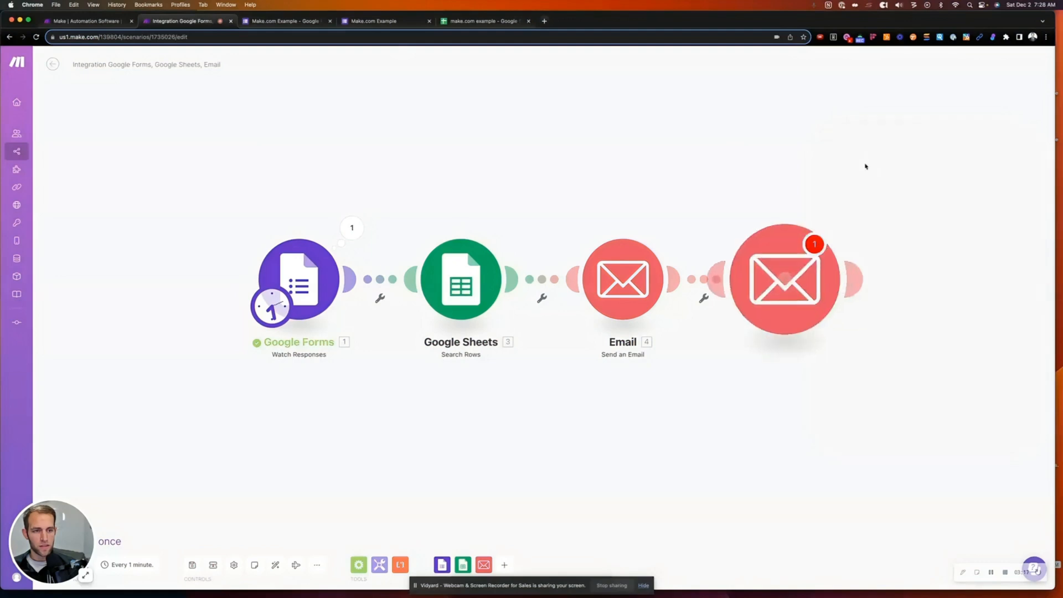
click(678, 358)
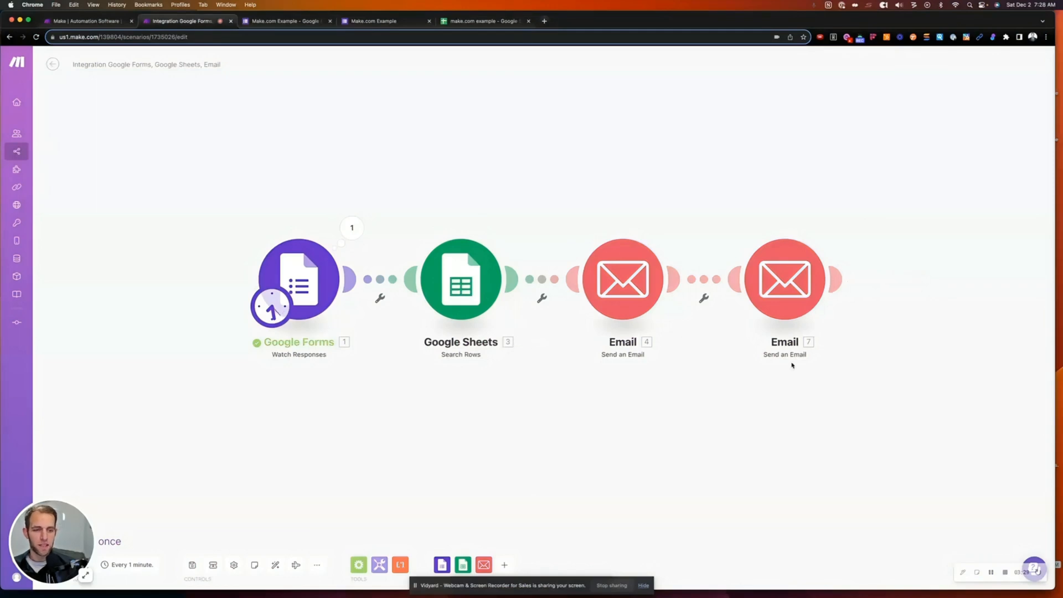
right_click(808, 285)
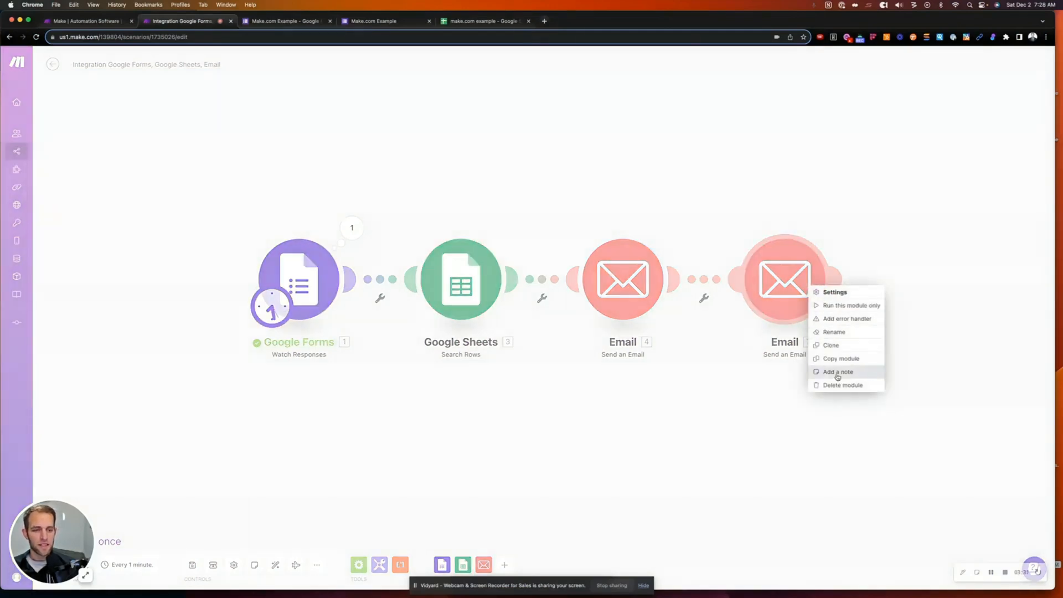
click(831, 385)
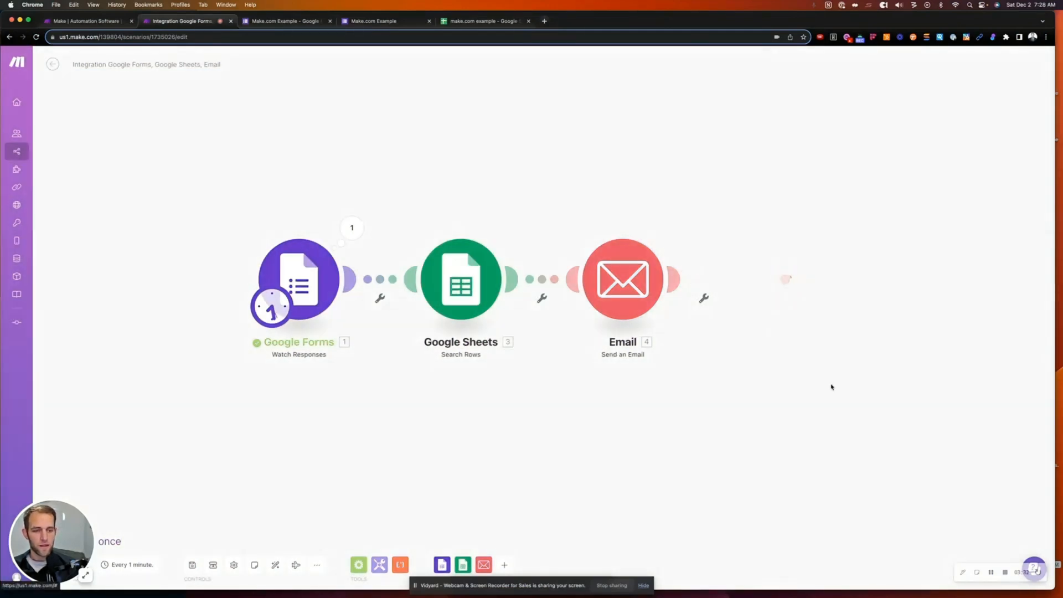
click(621, 288)
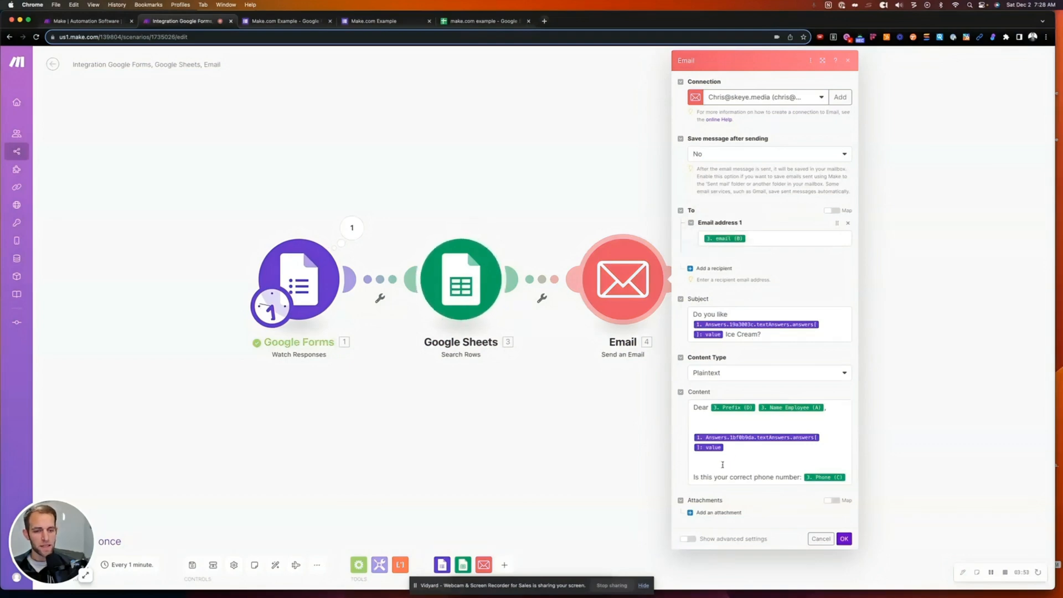
click(558, 430)
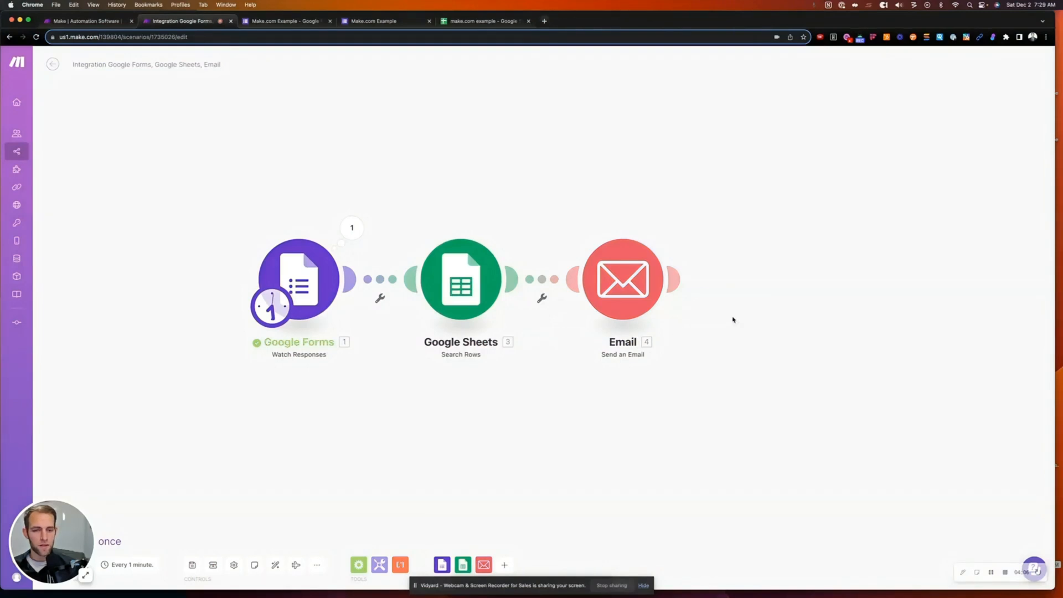
- Attach a Google Sheets Add a Row module after the Email step
click(680, 285)
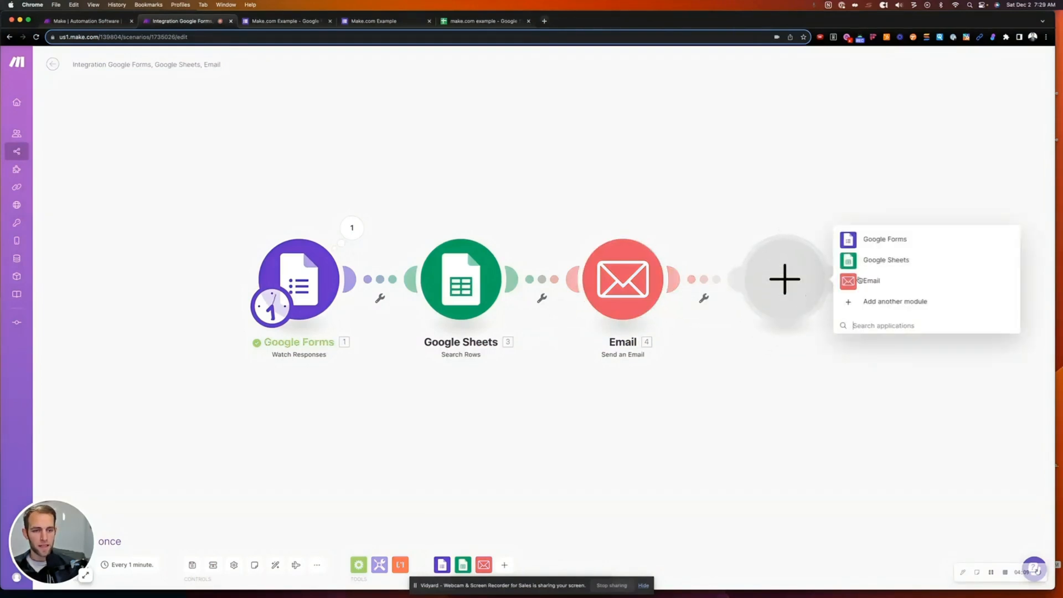
click(870, 259)
click(881, 73)
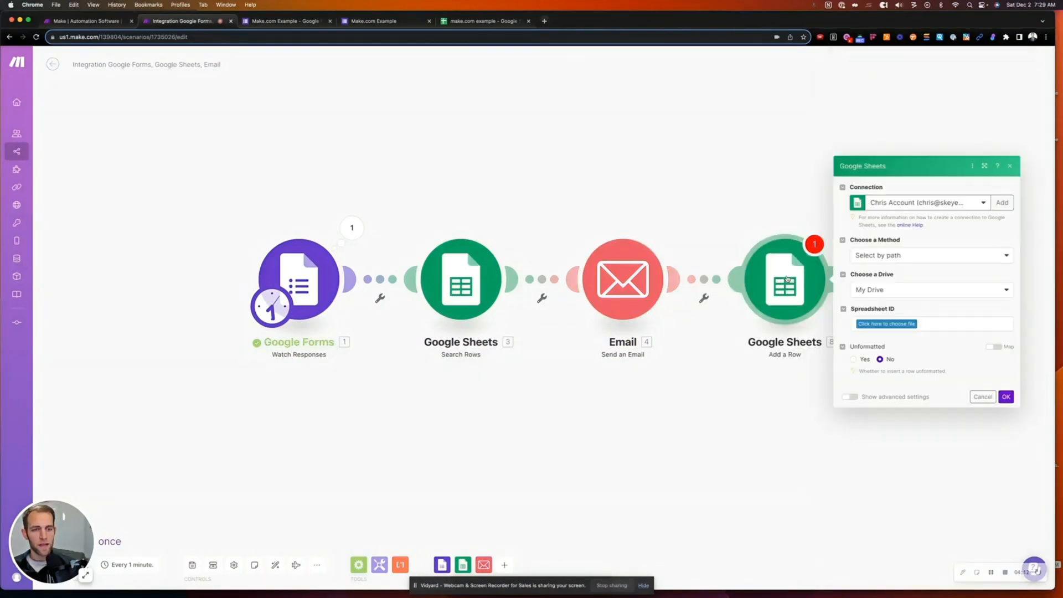
drag(786, 279, 585, 345)
click(526, 444)
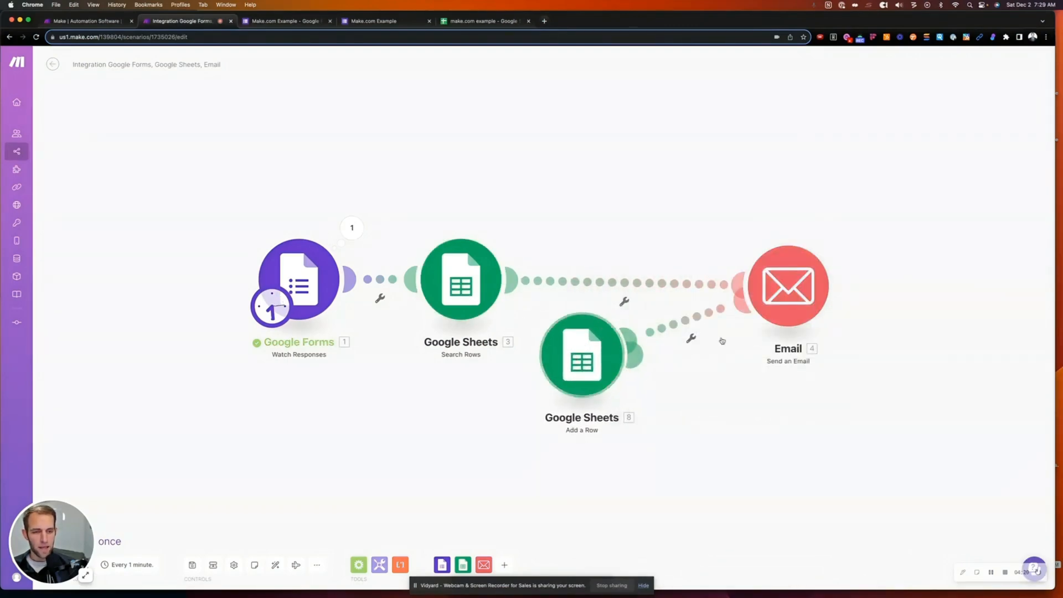
- Arrange Search Rows, Email and Add a Row into an evenly spaced straight line
drag(565, 348, 944, 281)
drag(794, 288, 678, 283)
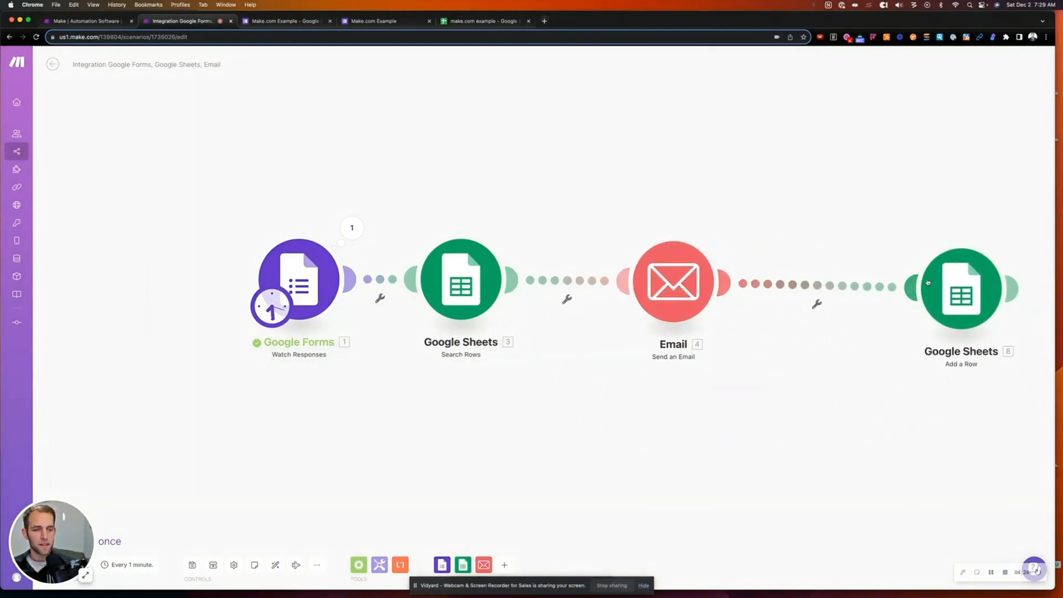
drag(931, 284, 854, 277)
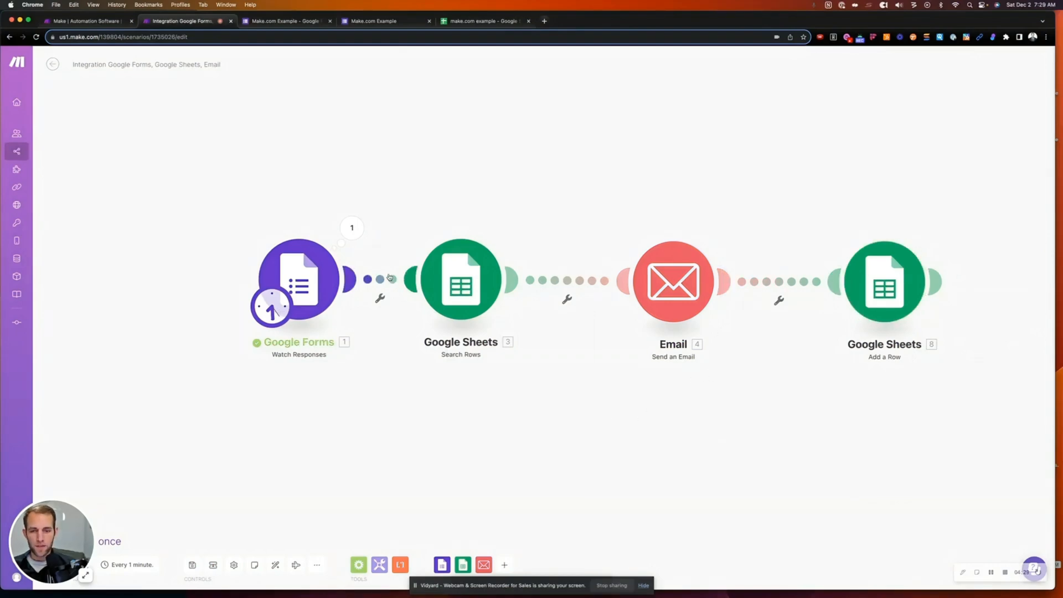
drag(447, 272, 476, 272)
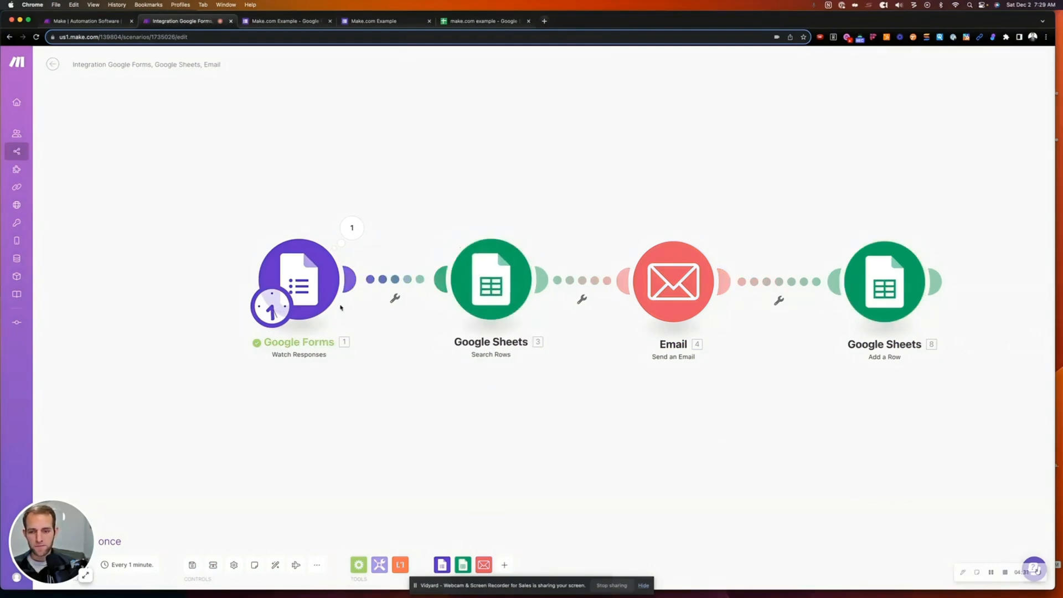
- Rename the Google Sheets Search Rows module to 'Lookup Person Email, Phone, and Prefix'
right_click(488, 290)
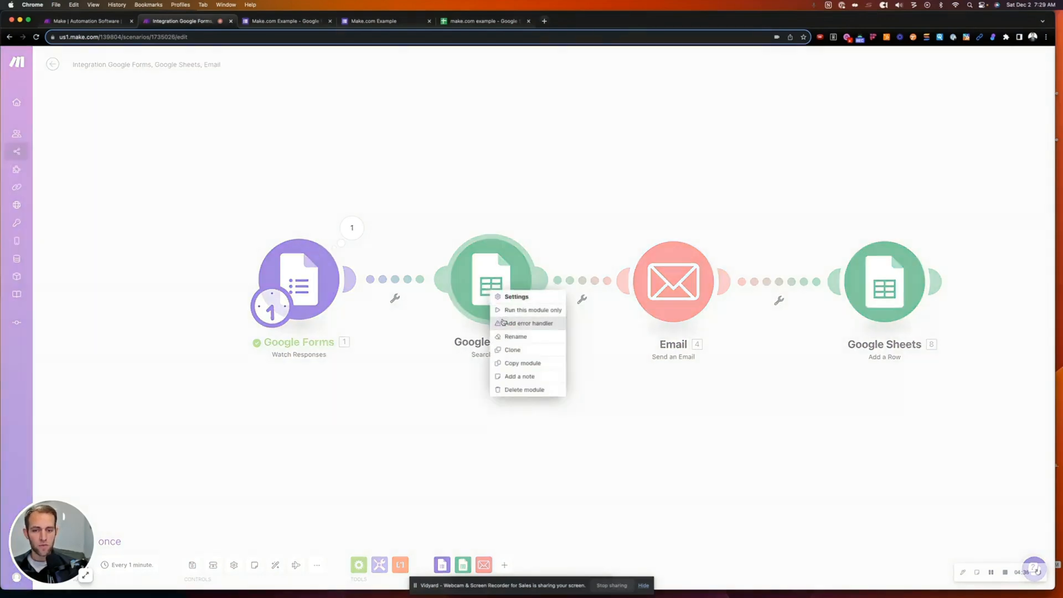
click(508, 338)
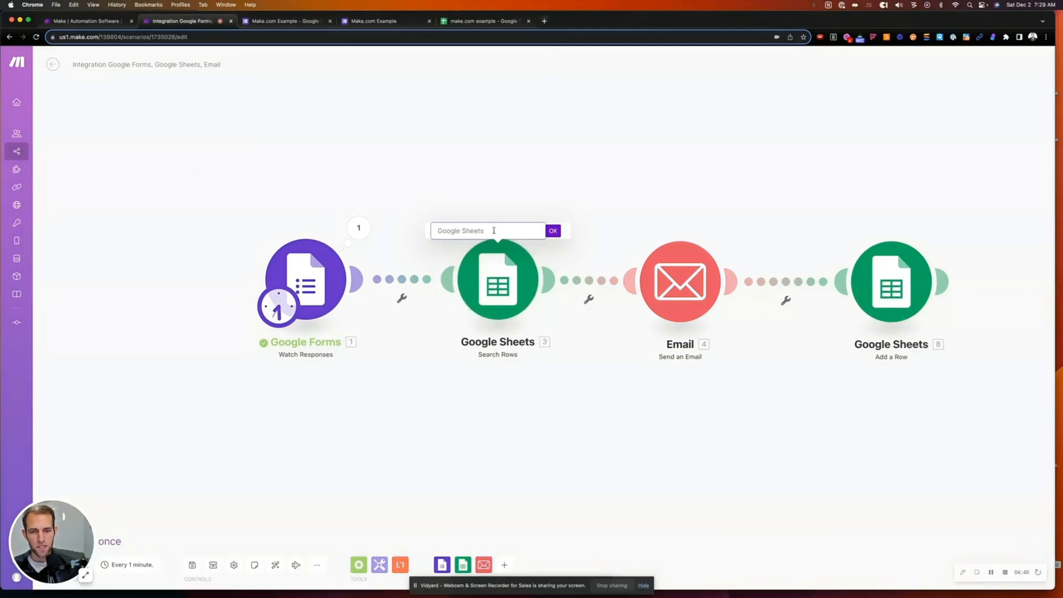
drag(493, 231, 429, 230)
right_click(505, 264)
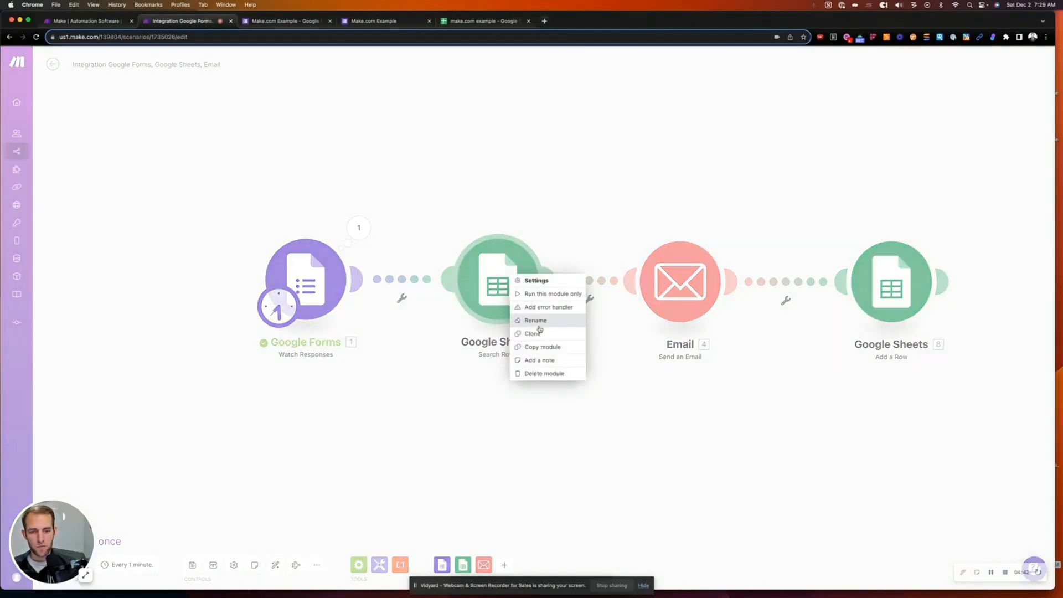
click(526, 315)
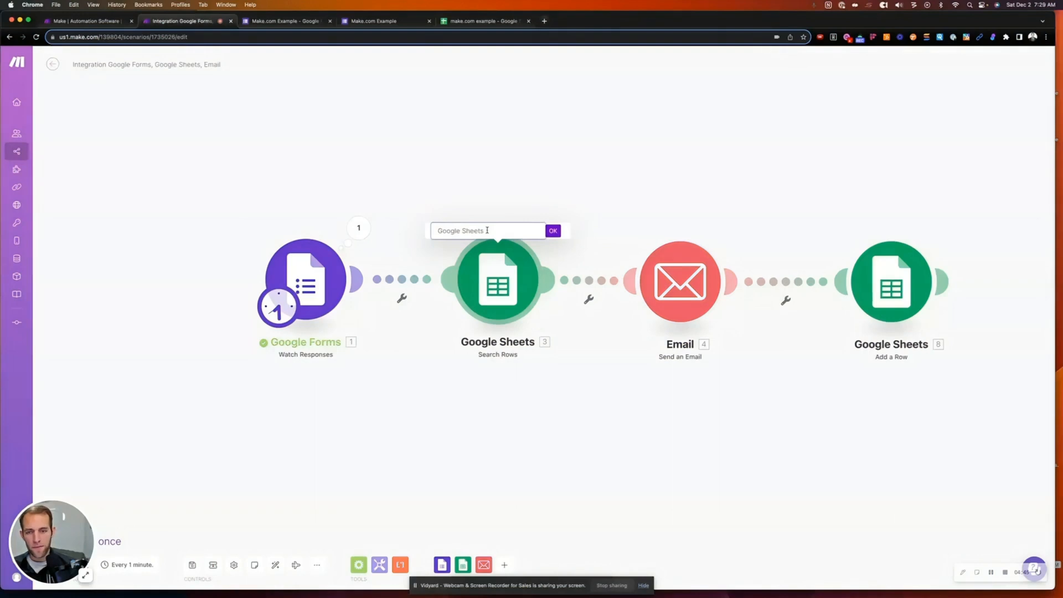
text(Lookup Person Email, Phon)
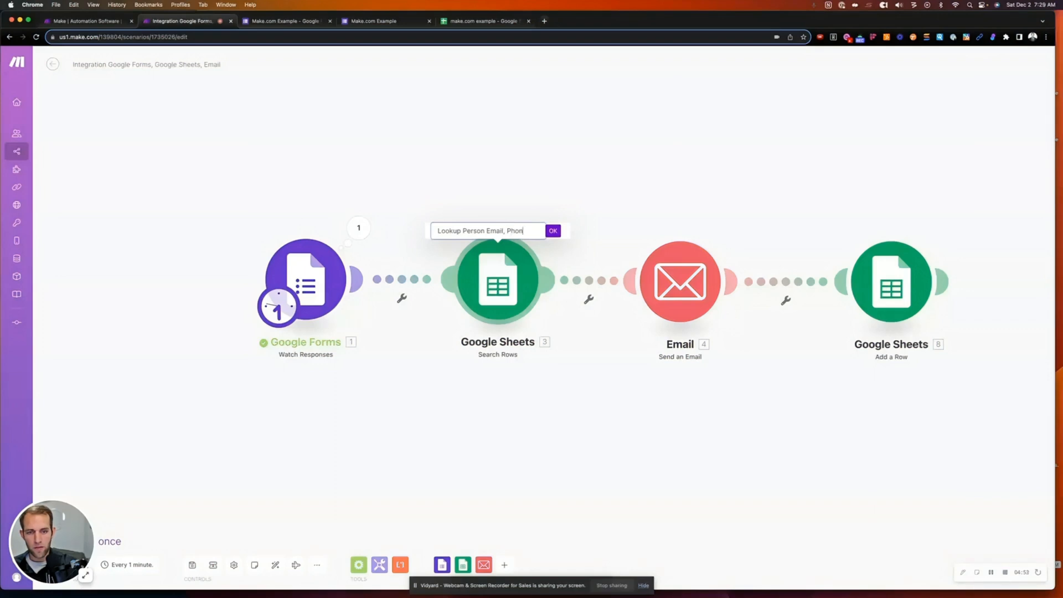
text(d Prefeix)
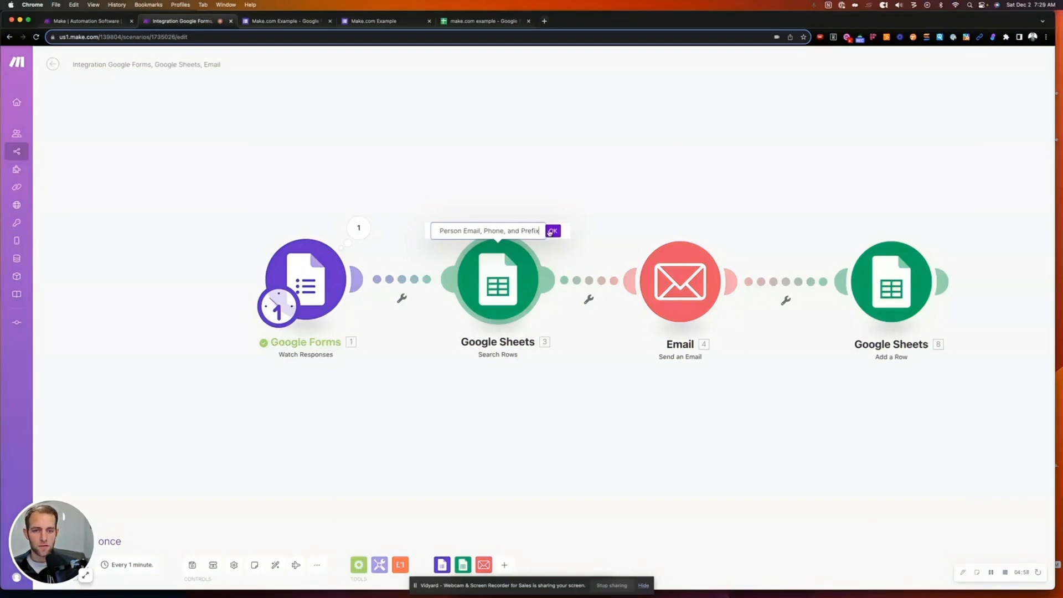
click(553, 231)
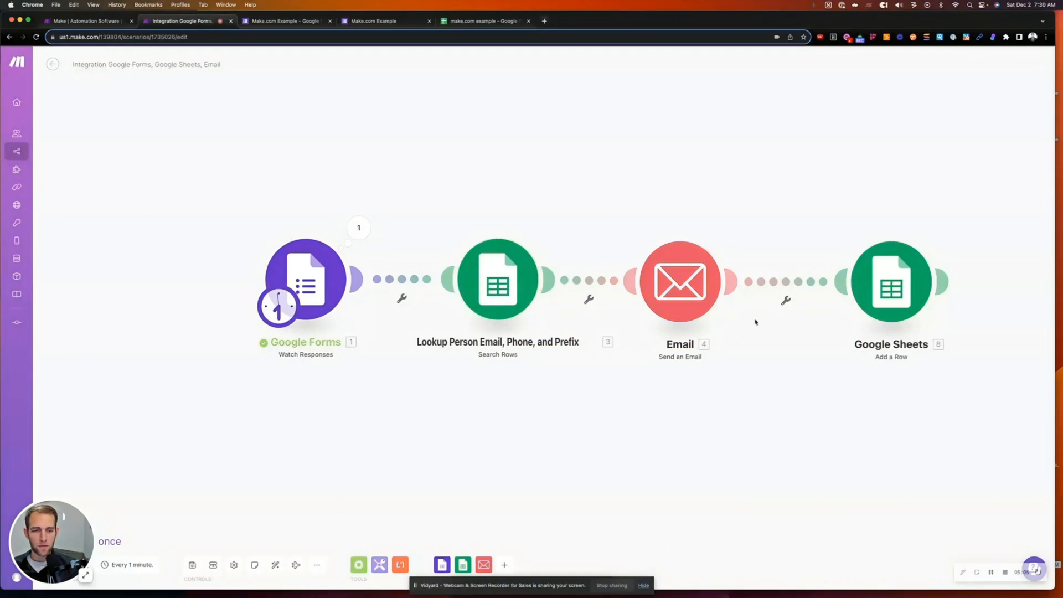
- Add a note to the lookup module: 'This is used to lookup information on the person that was submitted in the google form'
right_click(477, 270)
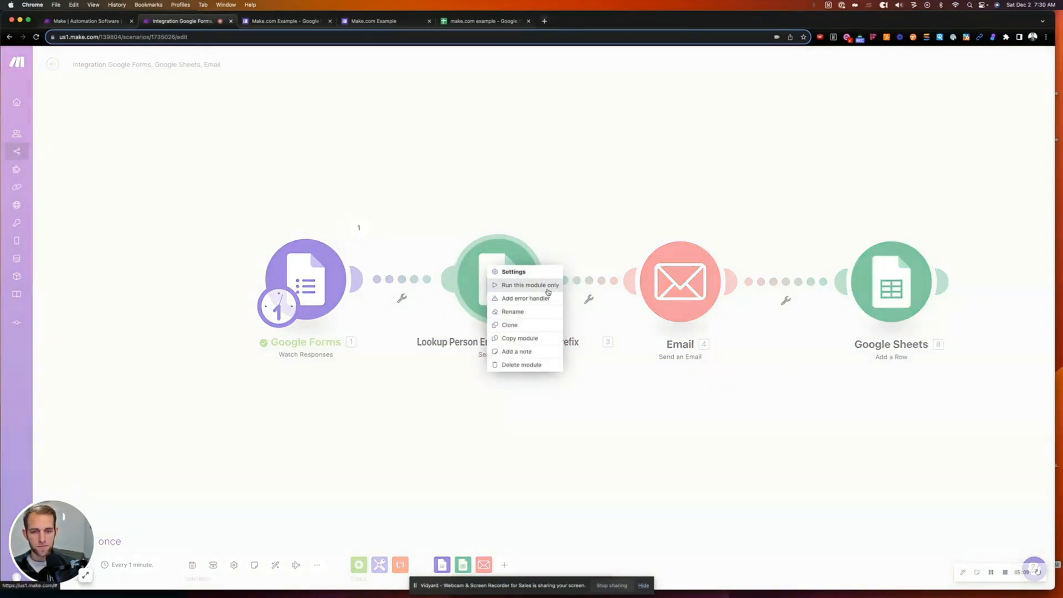
click(517, 351)
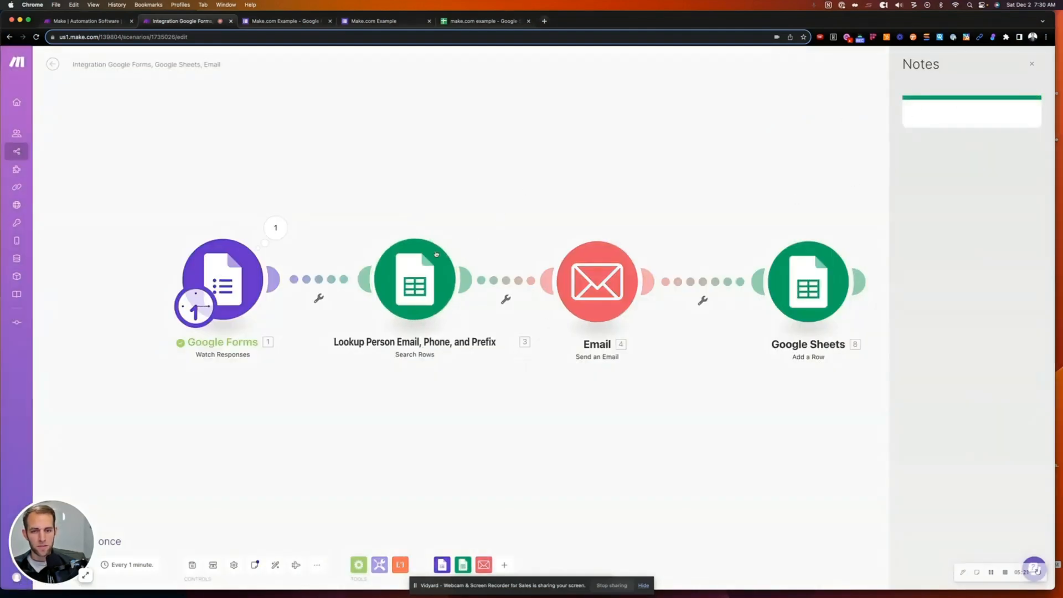
text(This is used to lookup)
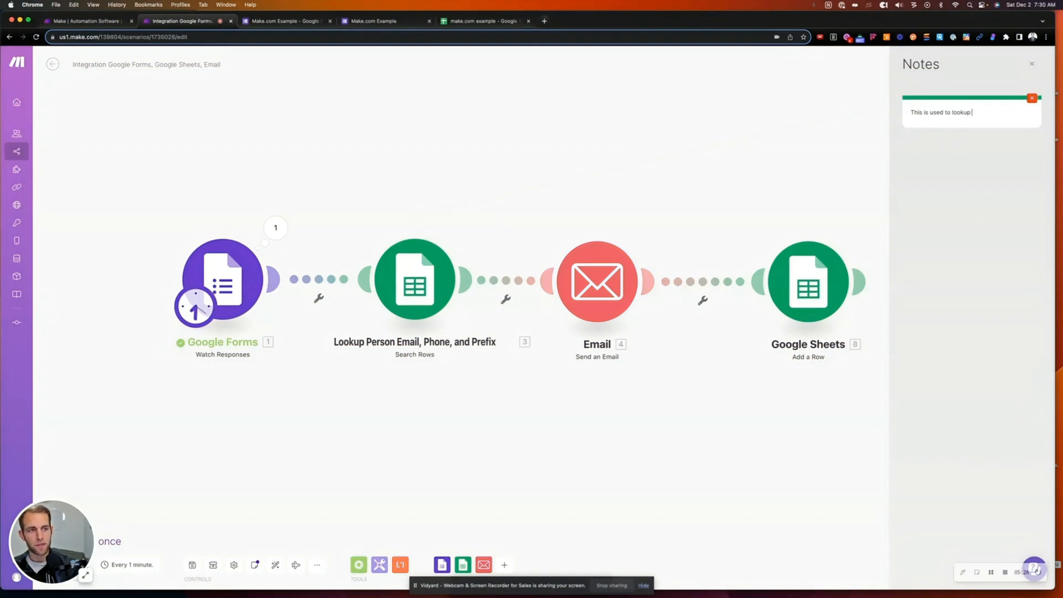
text( information on the pe)
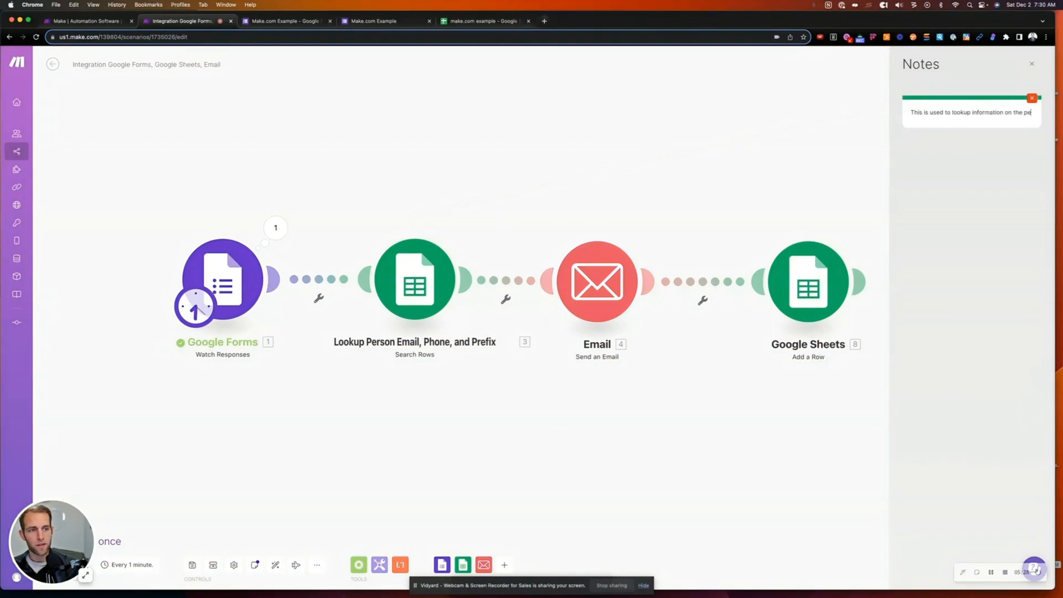
text(rson that was su)
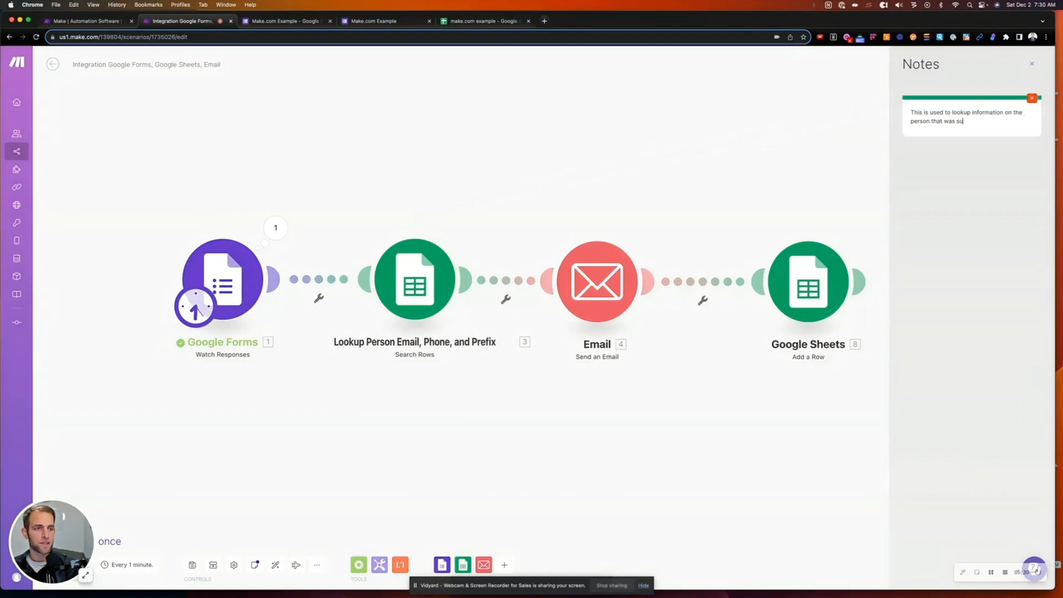
text(nb)
key(BackSpace)
key(BackSpace)
text(bmitted in the)
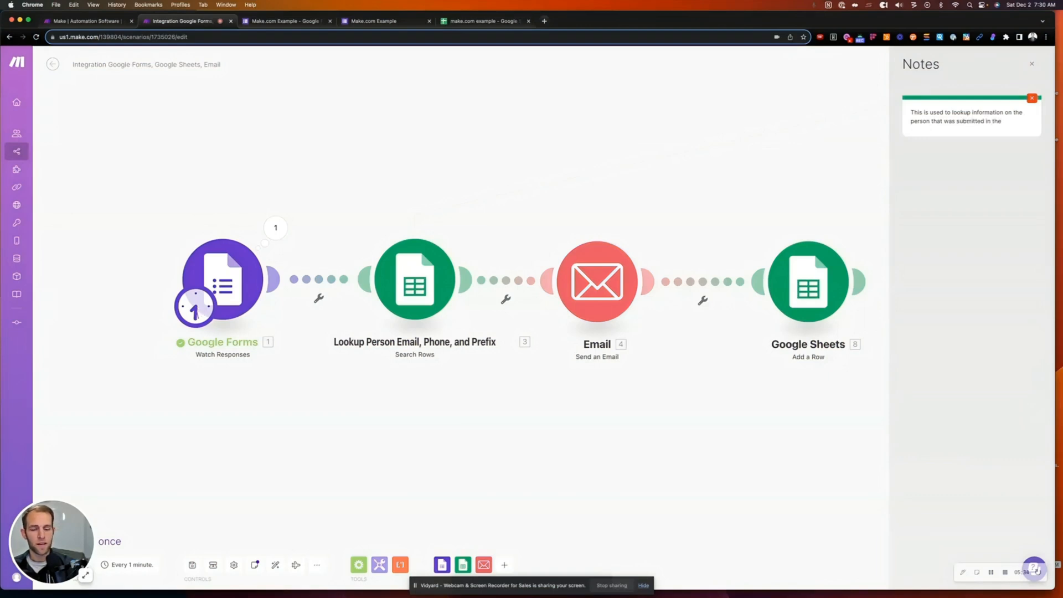
text( google form)
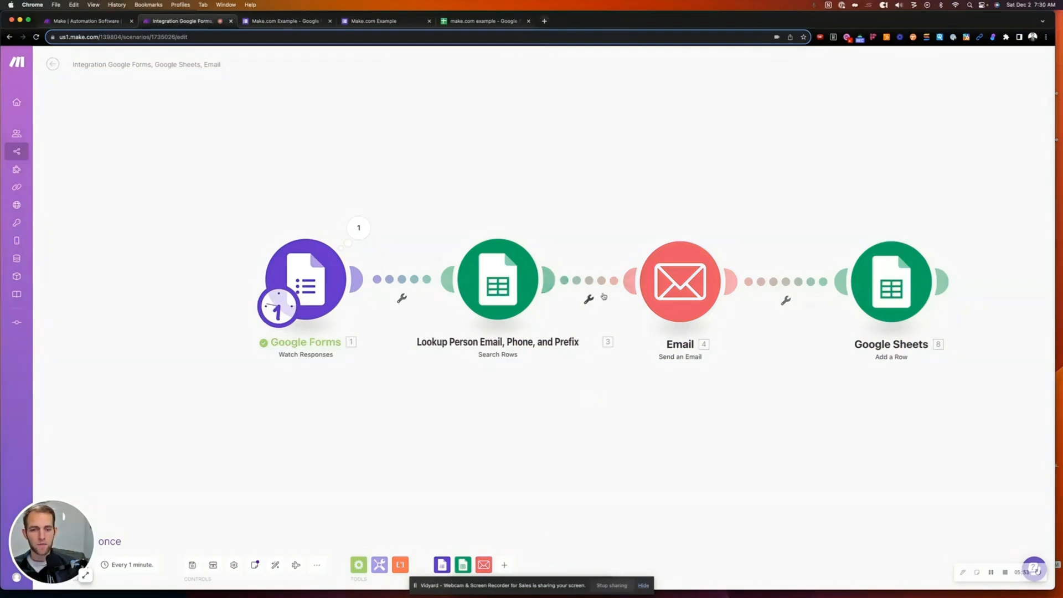
- Check the Forms-to-lookup link options, then bring up the lookup-to-Email link options
click(402, 299)
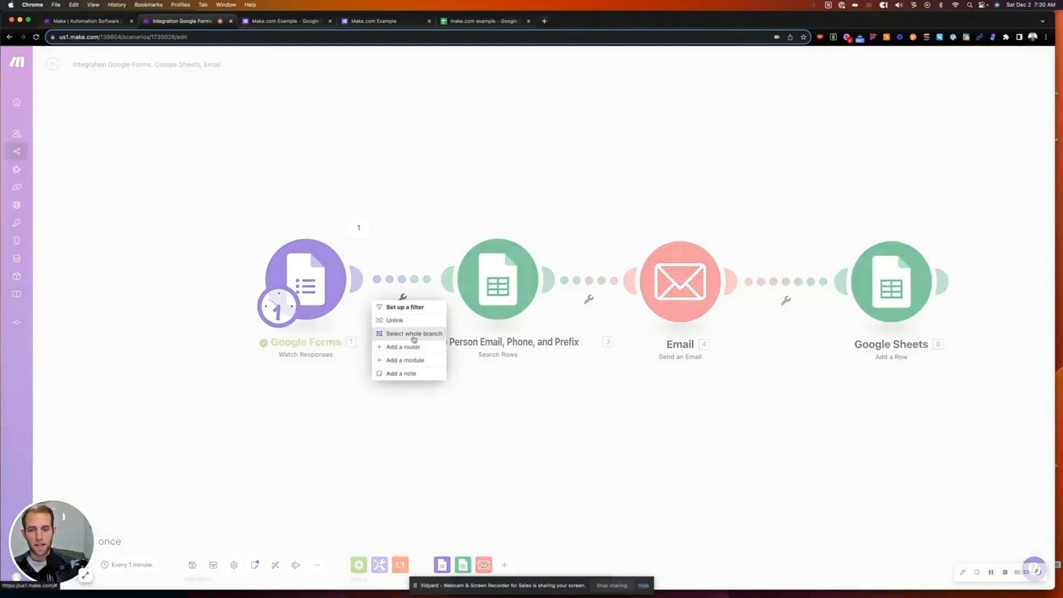
click(404, 289)
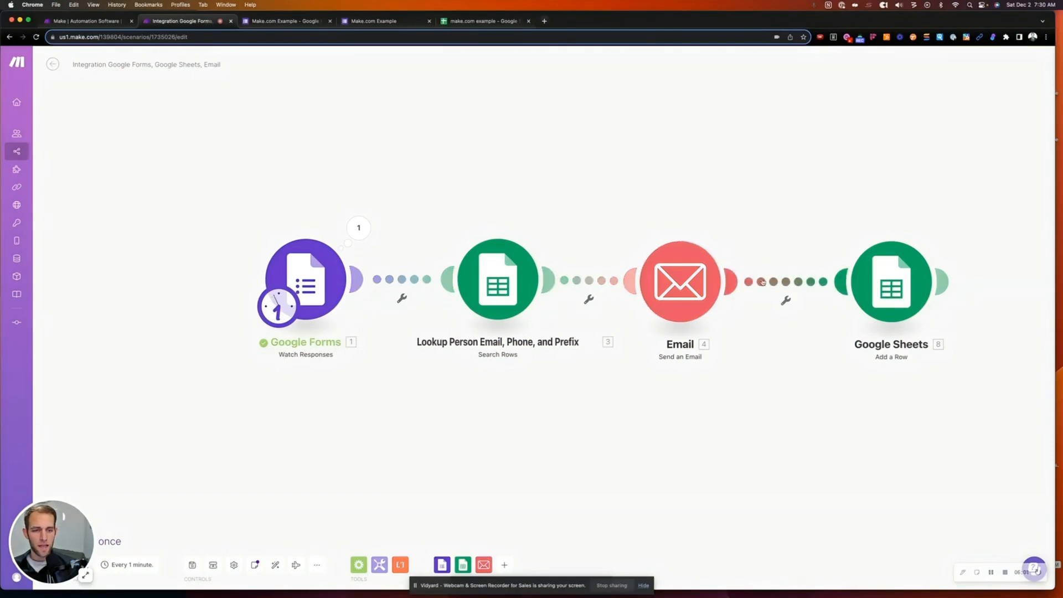
click(589, 300)
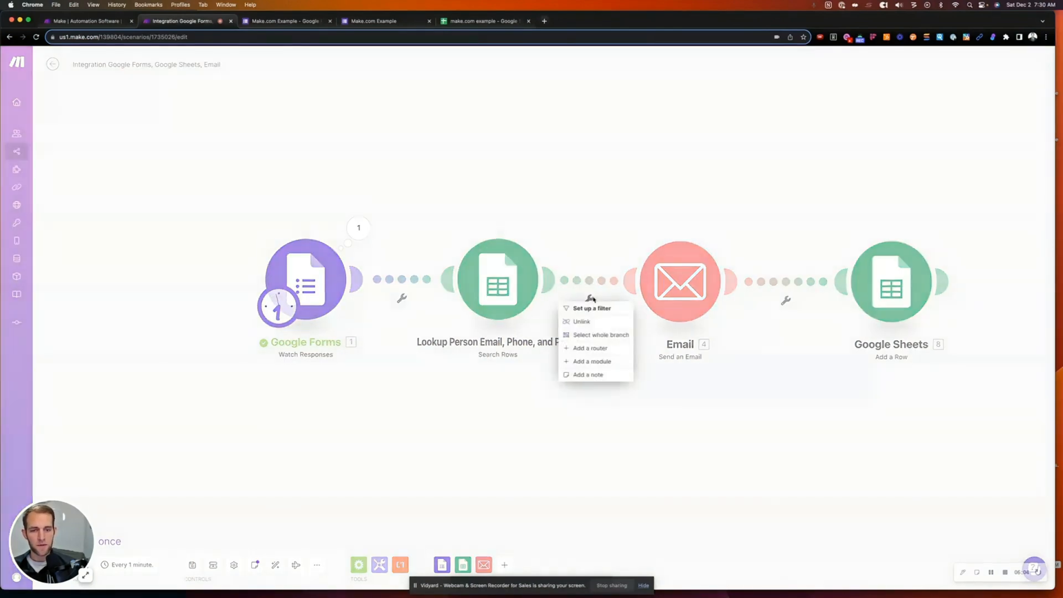
click(587, 307)
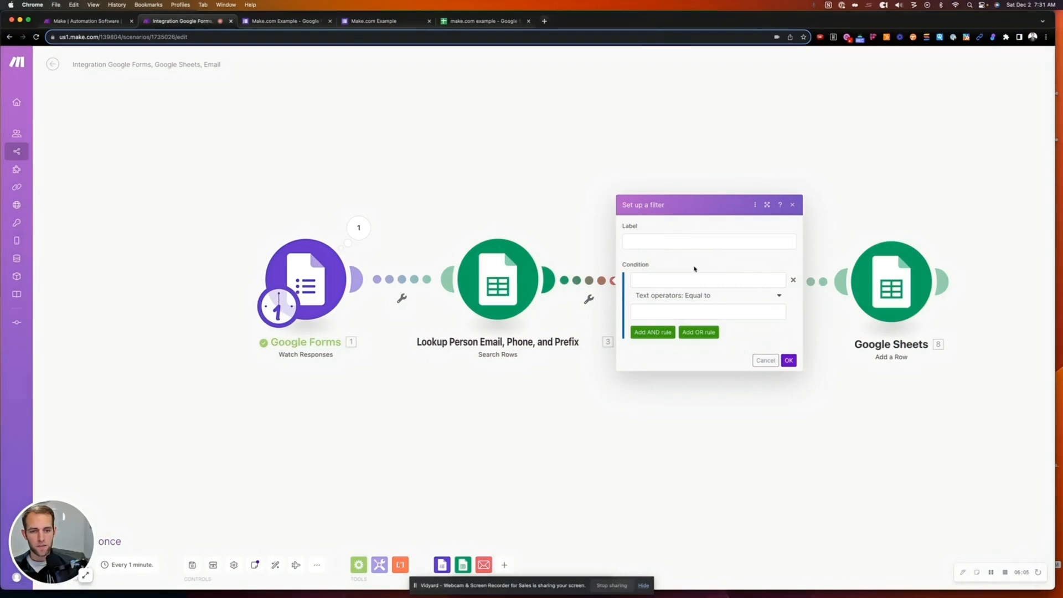
click(651, 283)
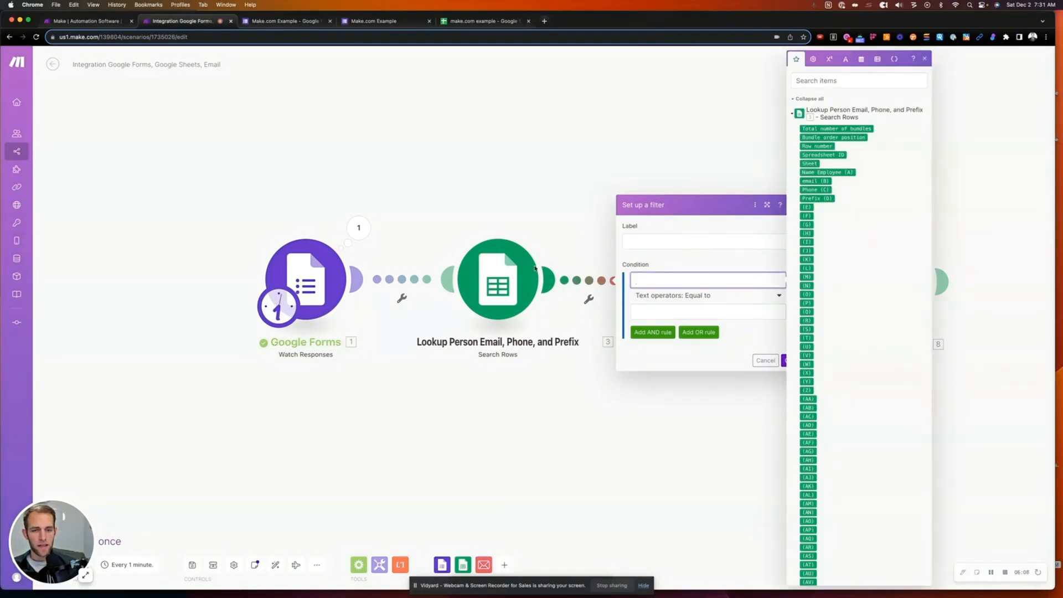
click(821, 173)
click(673, 312)
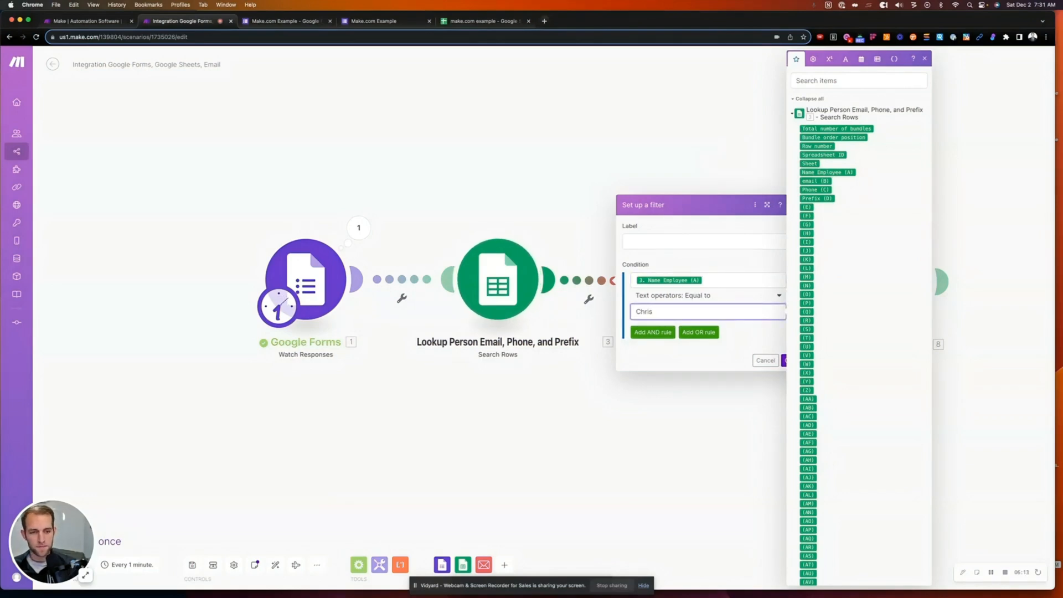
text(Chris)
click(790, 360)
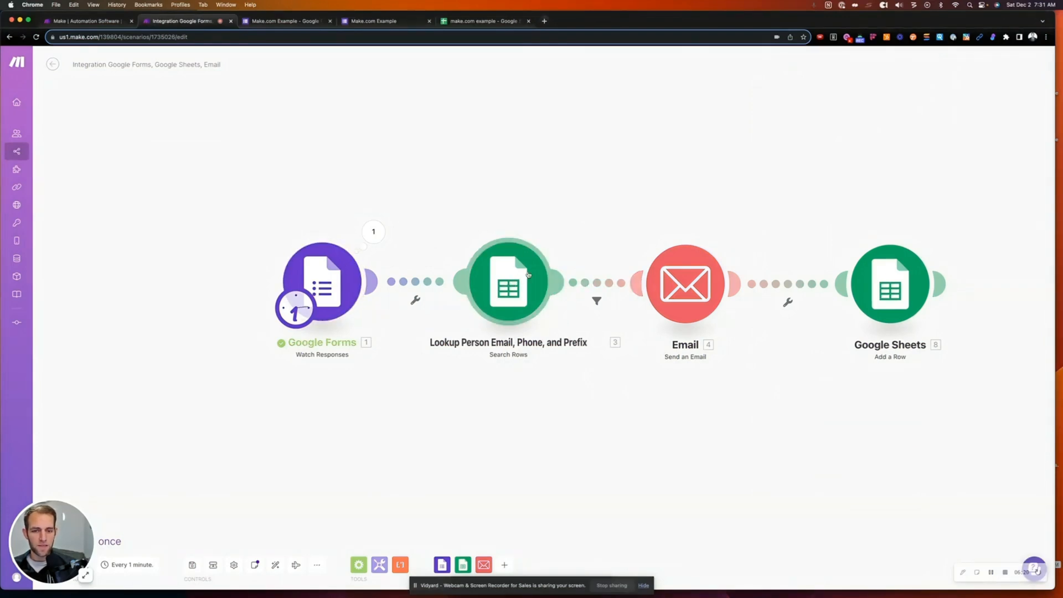
click(598, 302)
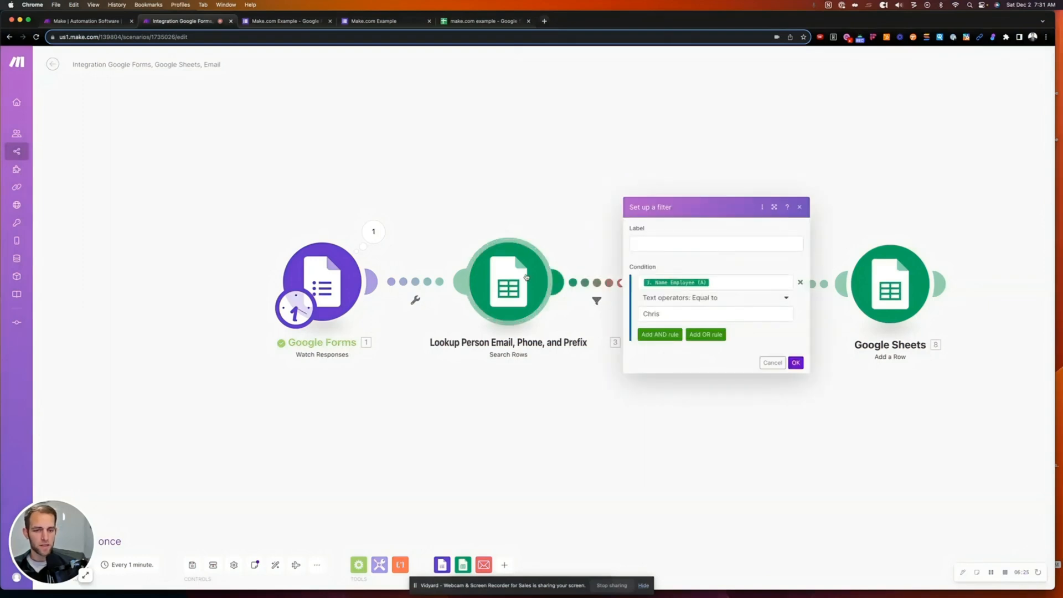
click(711, 298)
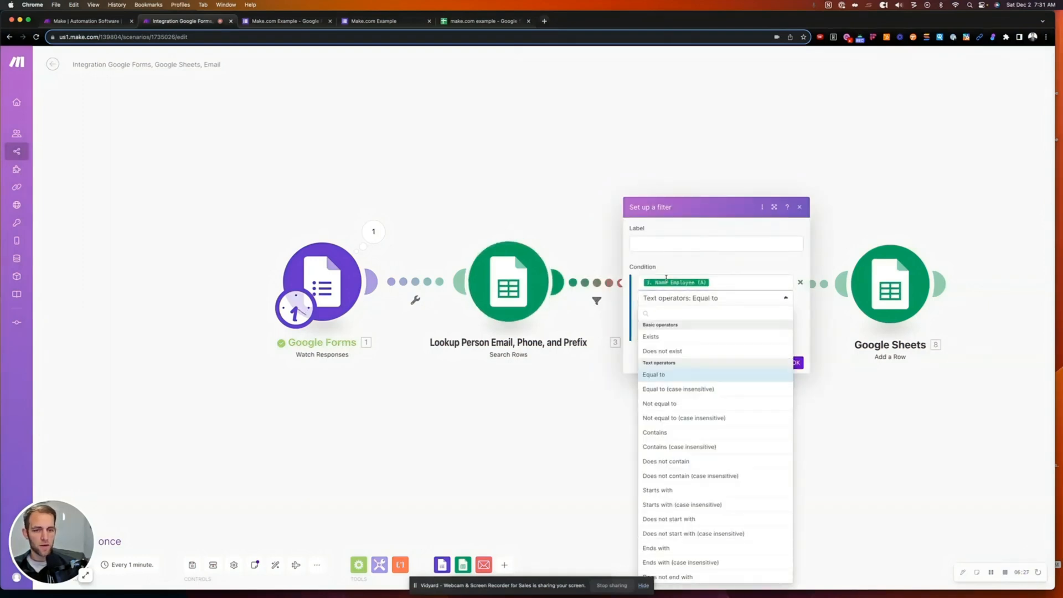
click(652, 336)
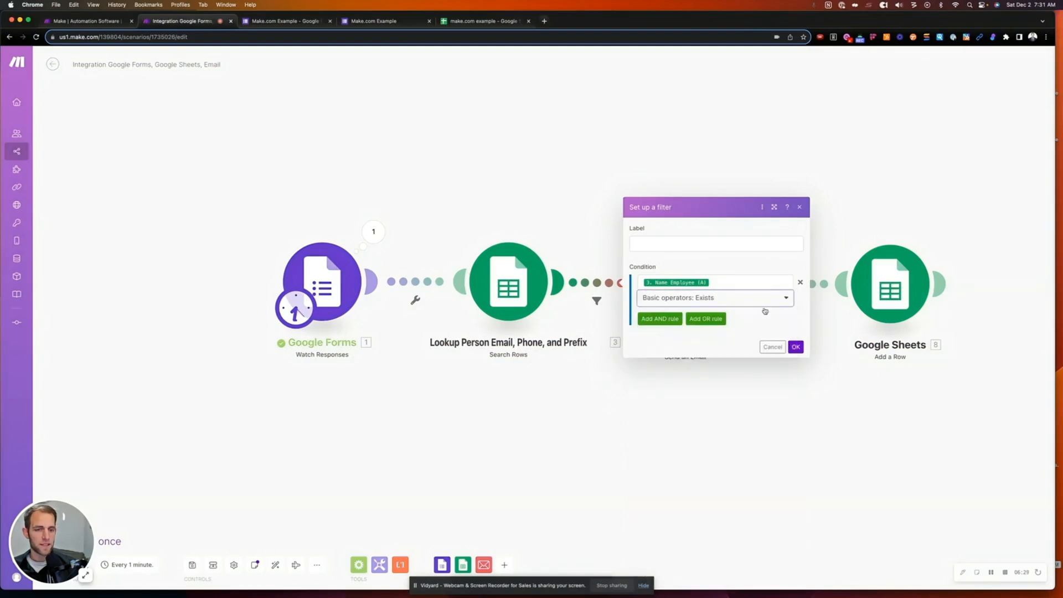
click(799, 347)
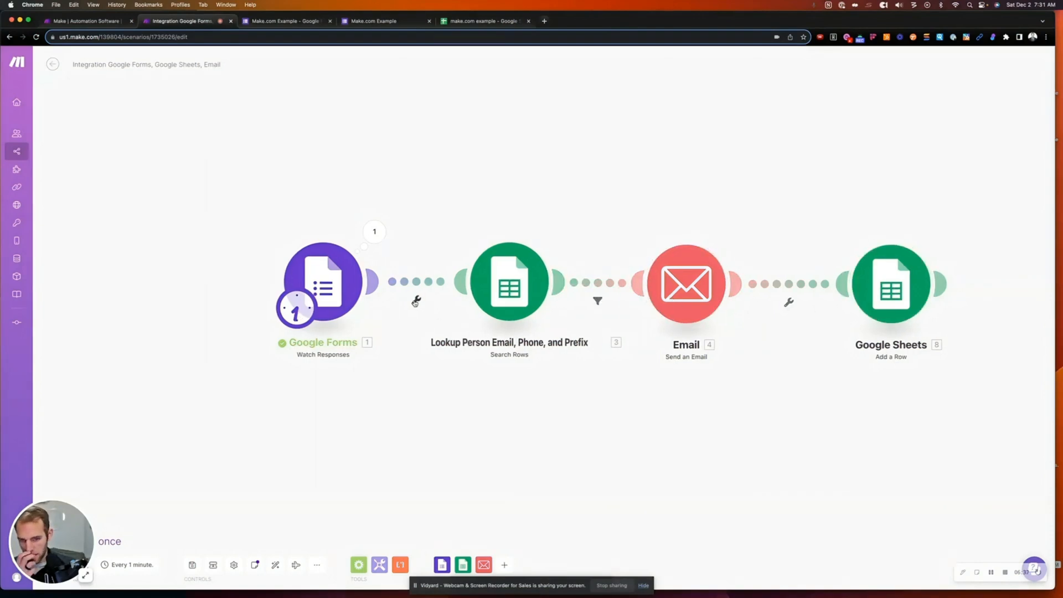
click(598, 302)
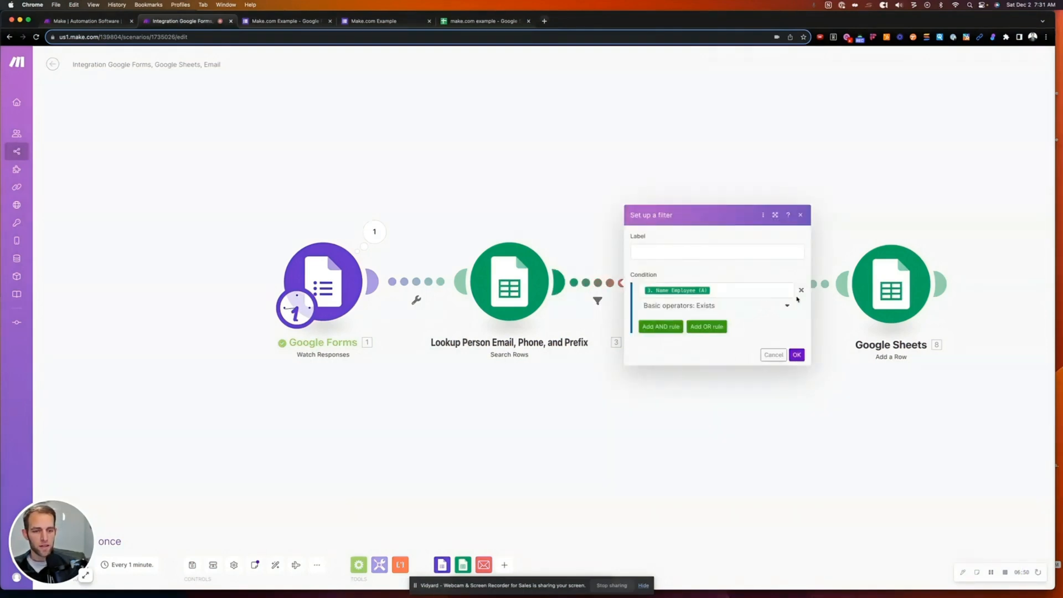
click(801, 290)
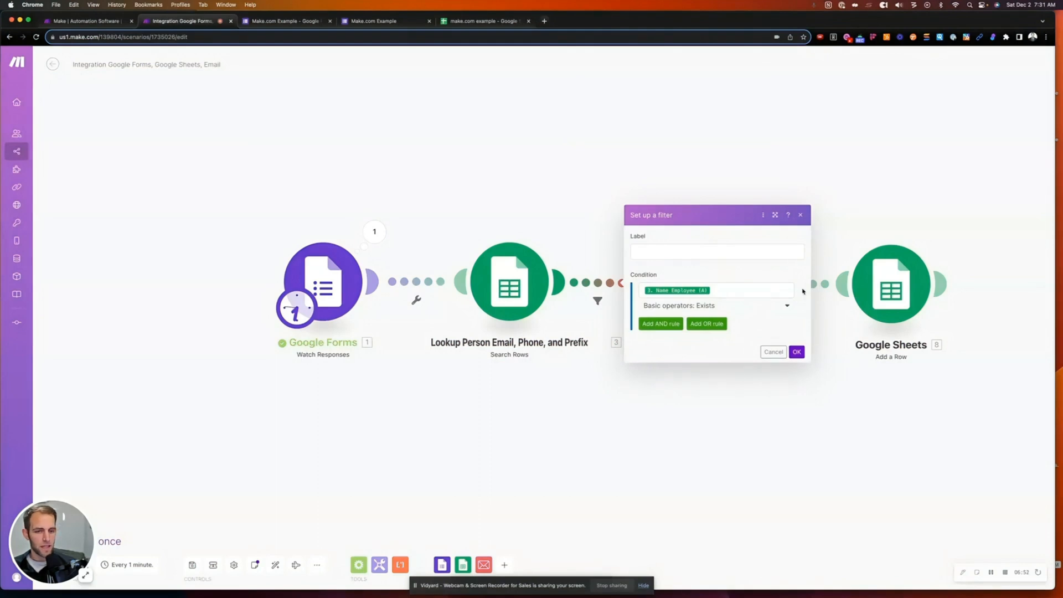
click(797, 318)
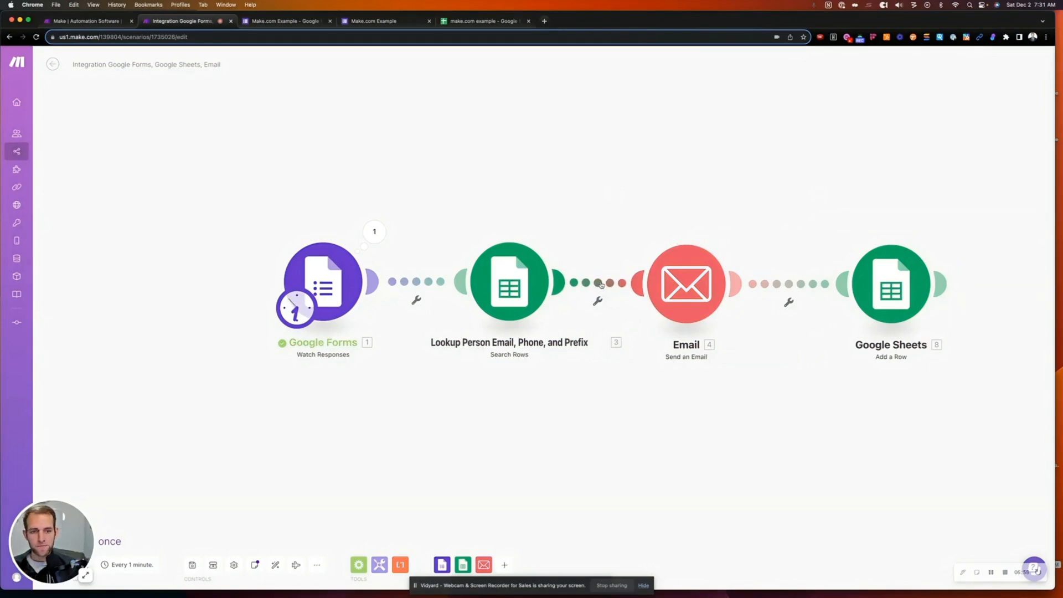
- Insert a Google Sheets Update a Cell module between lookup and Email, then delete it
right_click(601, 284)
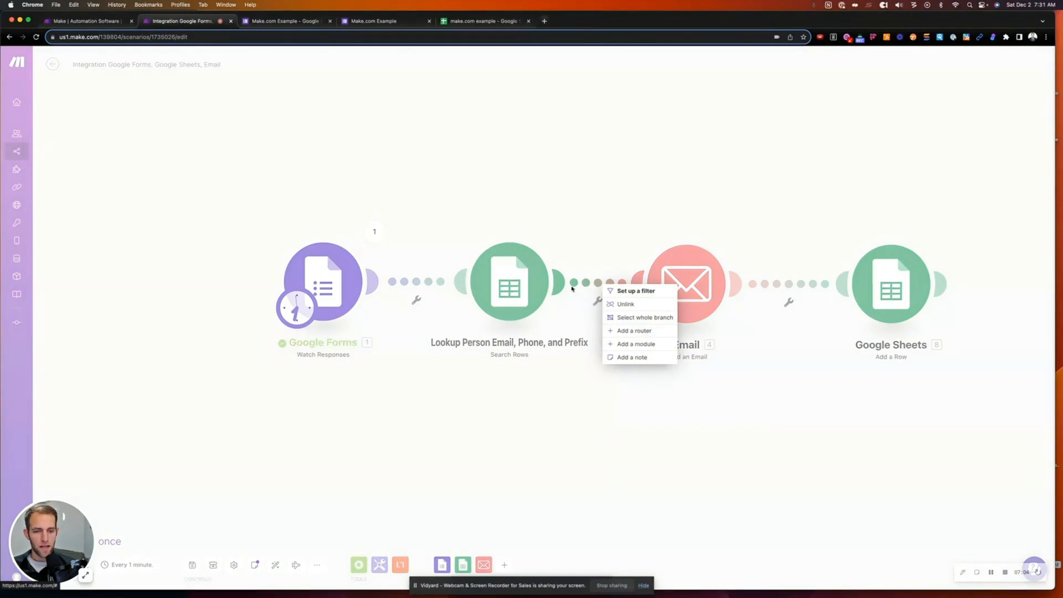
click(582, 389)
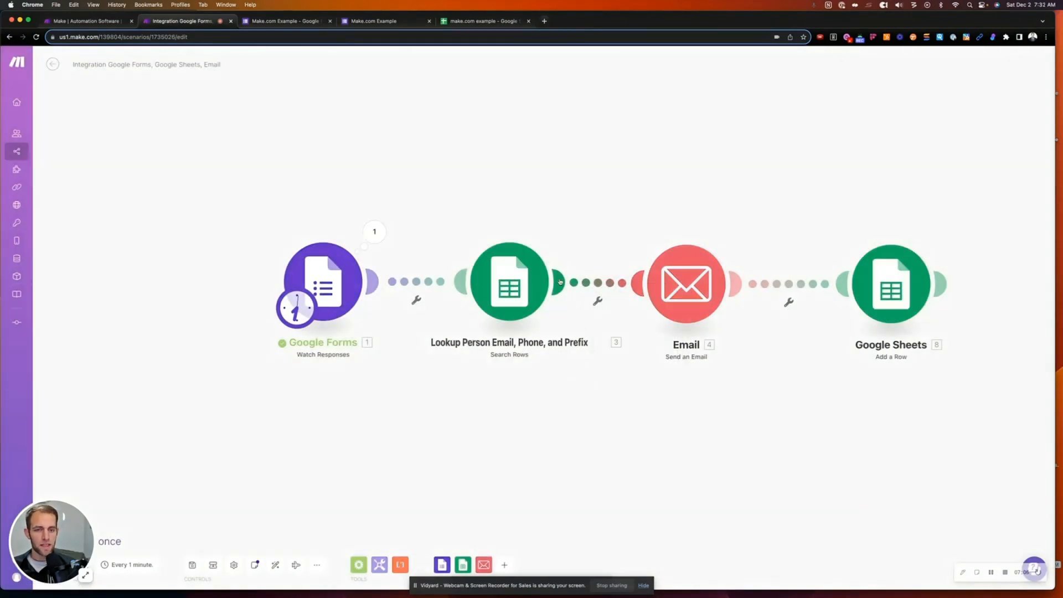
right_click(600, 285)
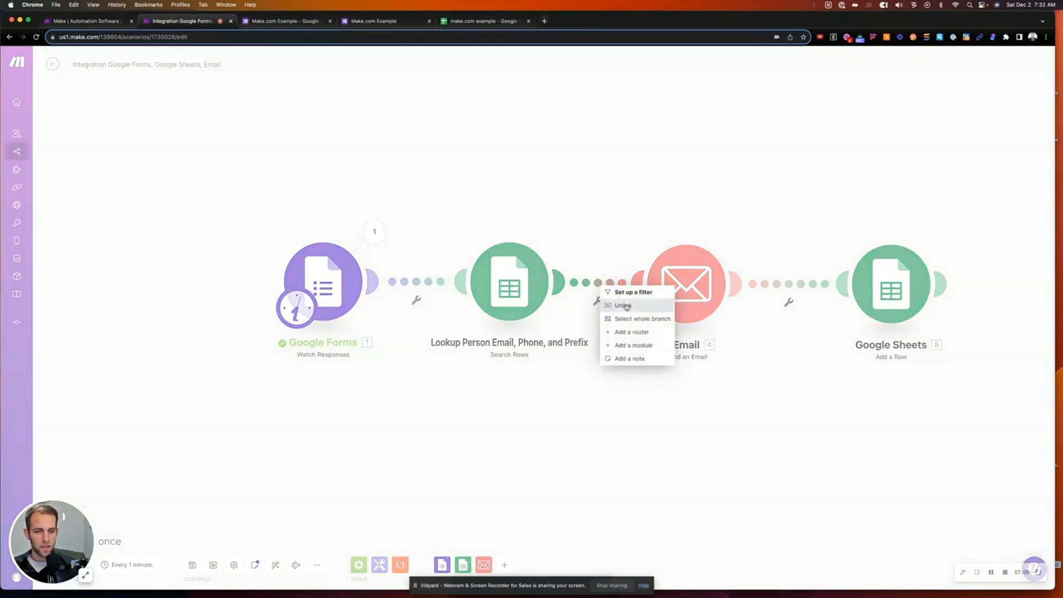
click(632, 346)
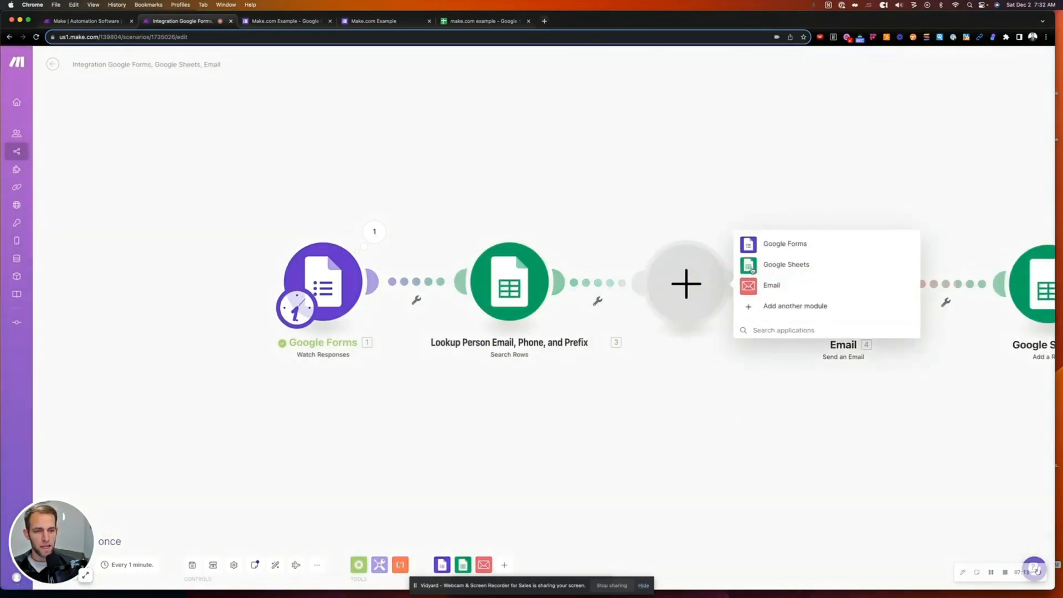
click(751, 267)
click(783, 181)
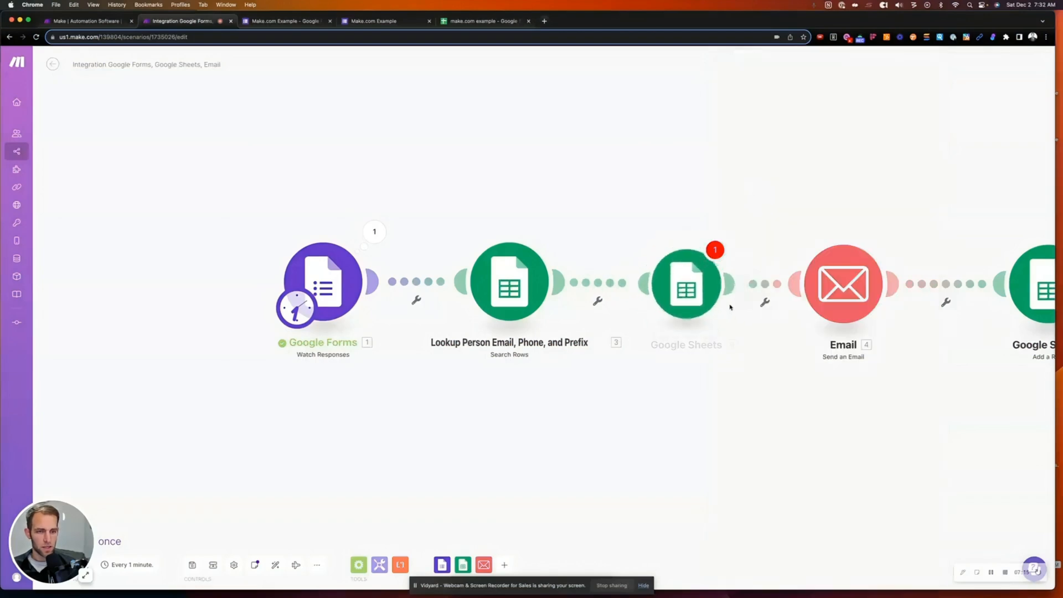
right_click(704, 290)
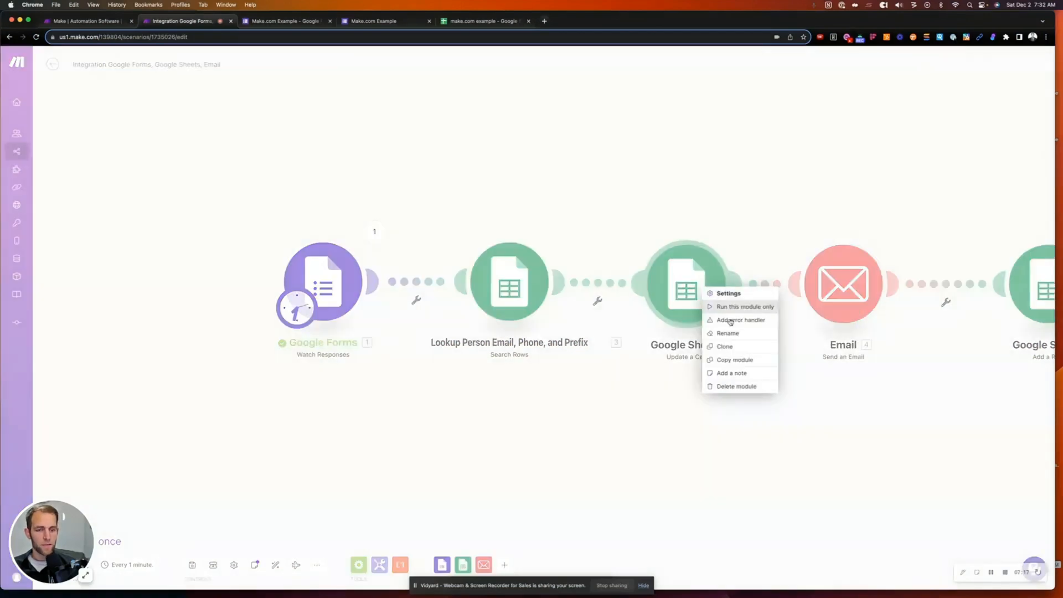
click(729, 386)
- Add a Router on the lookup-to-Email connection and reframe the canvas around it
right_click(679, 283)
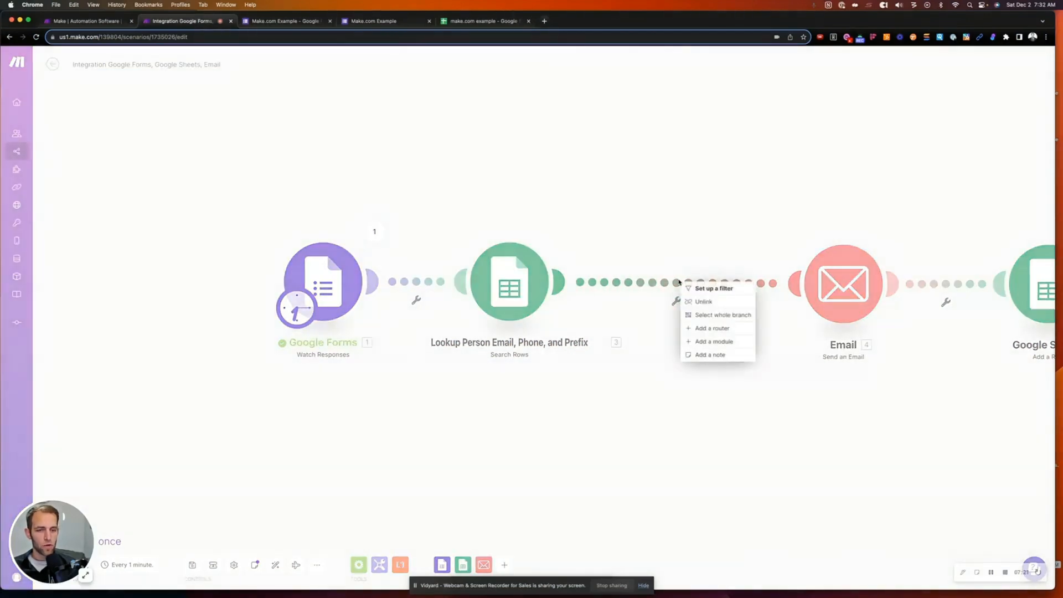
click(712, 329)
drag(725, 300, 740, 301)
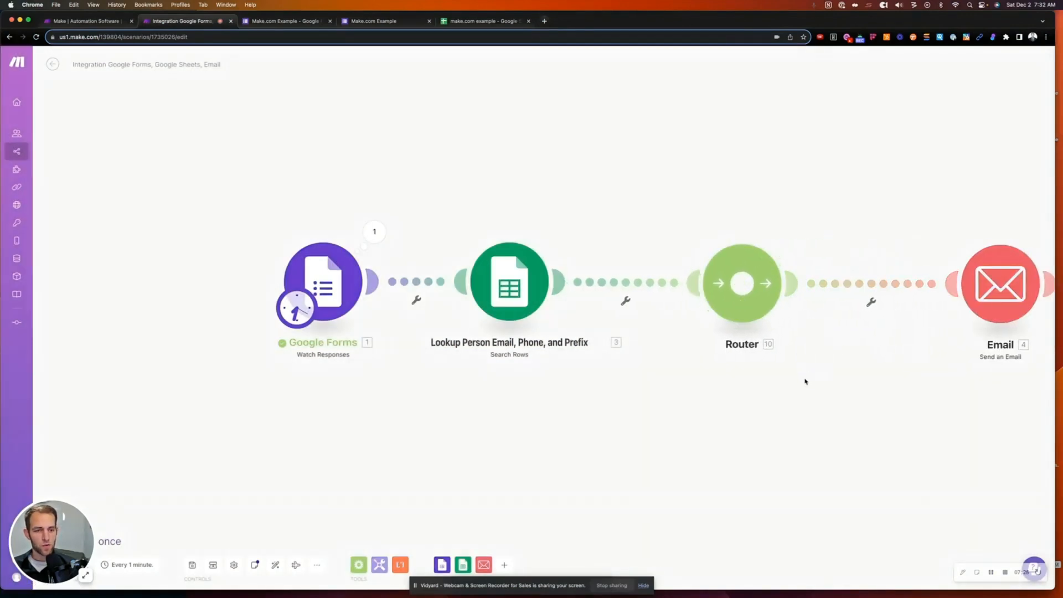
right_click(806, 381)
click(735, 436)
drag(734, 436, 579, 444)
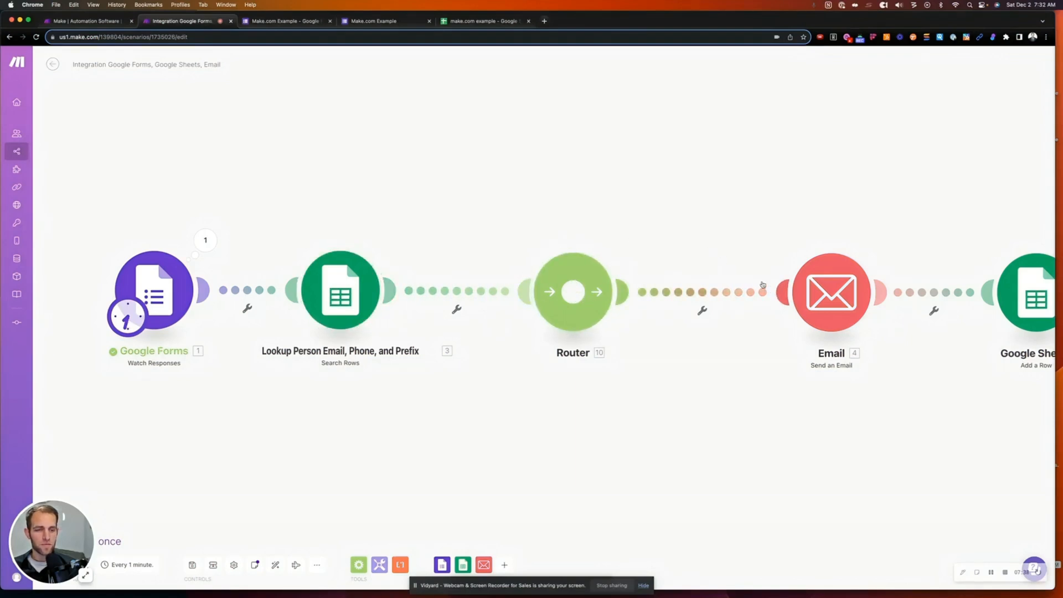
- Give the Router-to-Email route an 'If Prefix is known' filter: Prefix (D) Exists
click(701, 293)
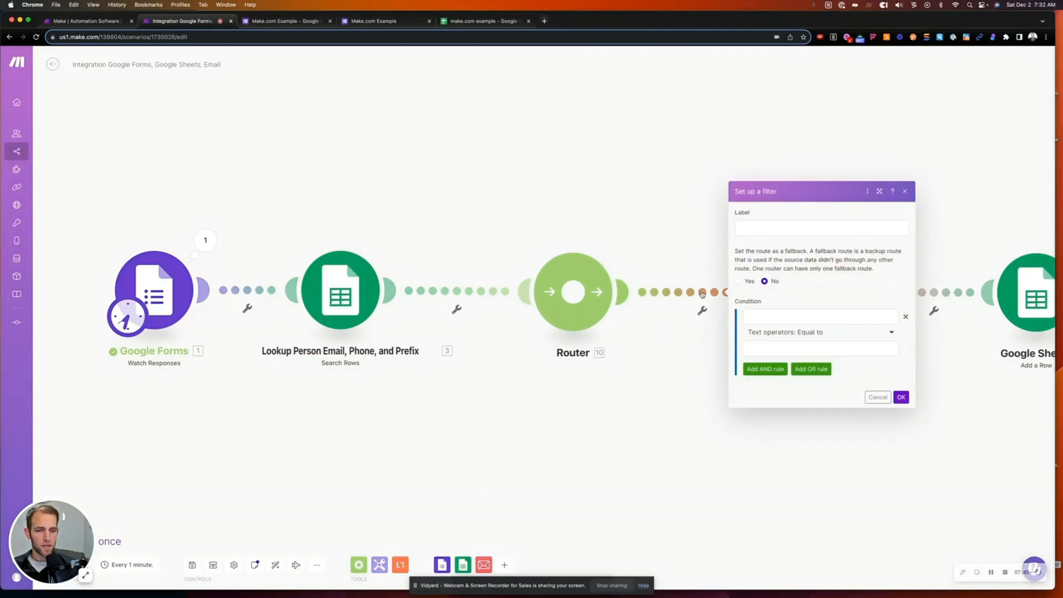
click(767, 228)
text(If Ice)
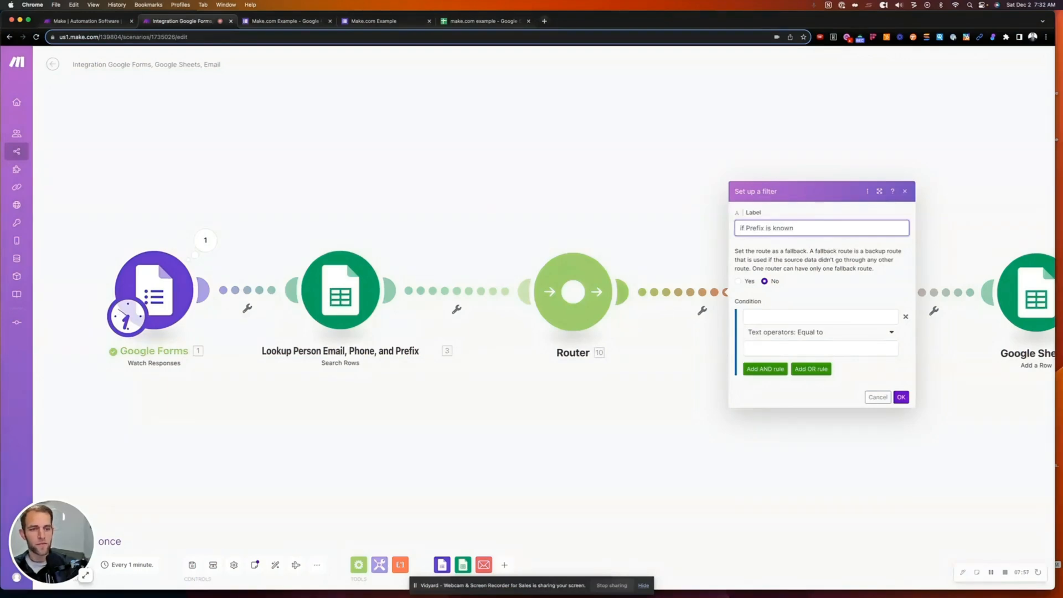
click(773, 318)
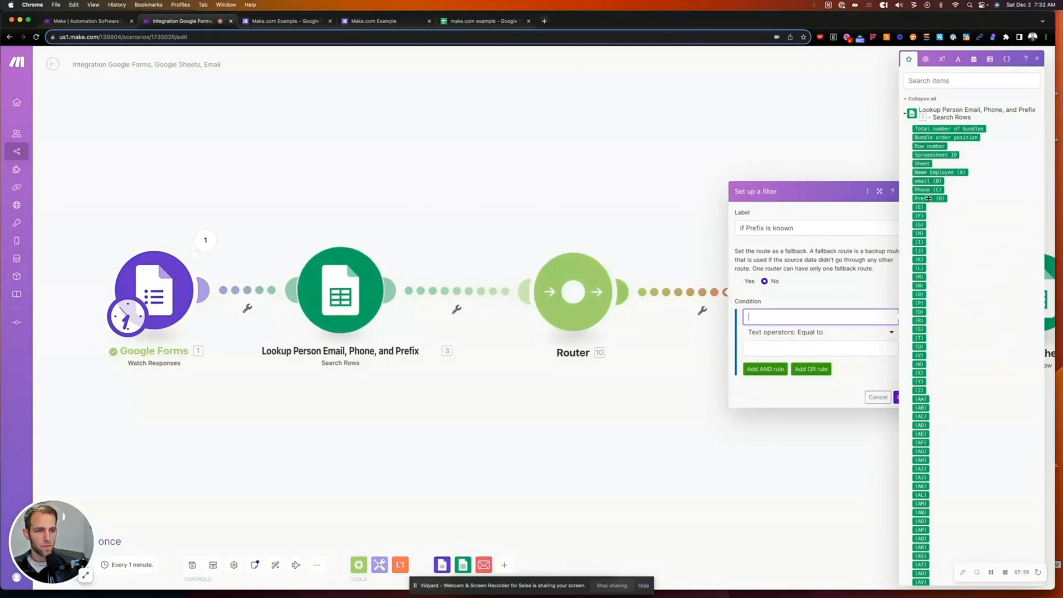
click(929, 198)
click(808, 334)
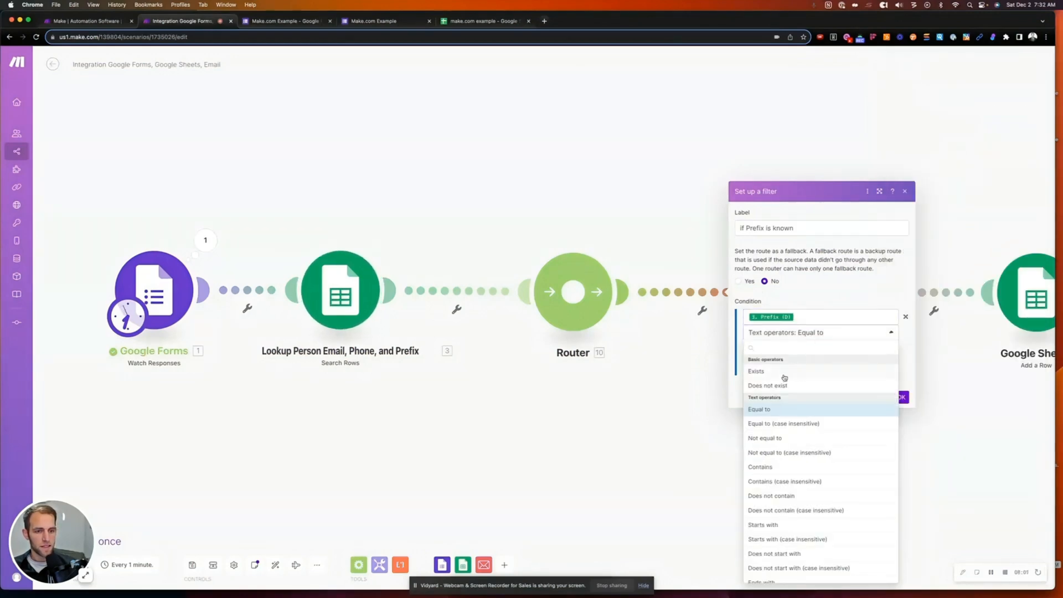
click(756, 371)
click(901, 382)
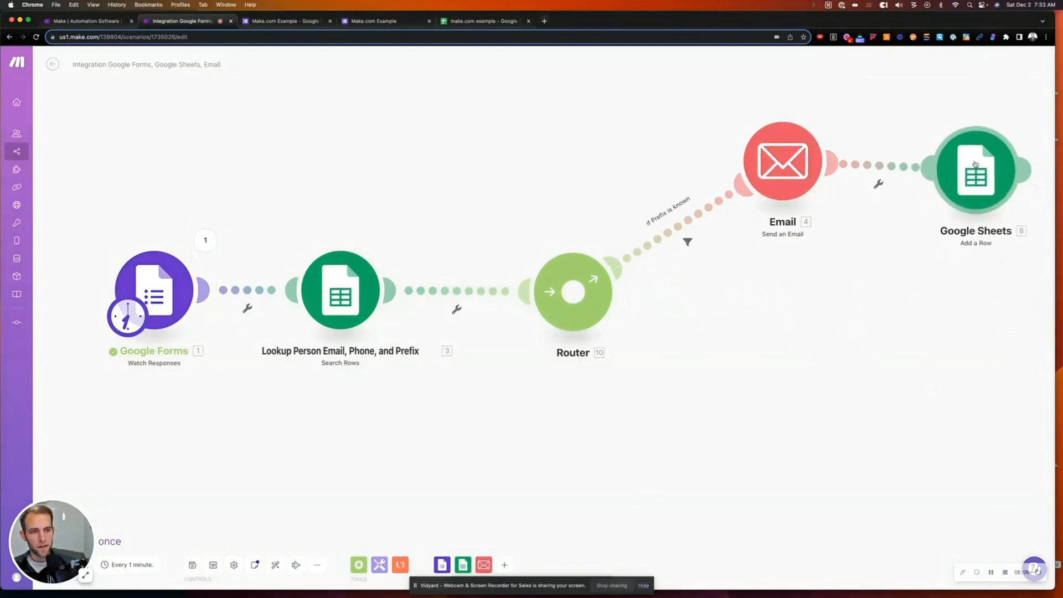
- Clone the Email module and attach the copy to a second Router route
right_click(895, 341)
click(850, 340)
drag(850, 339, 755, 323)
right_click(673, 140)
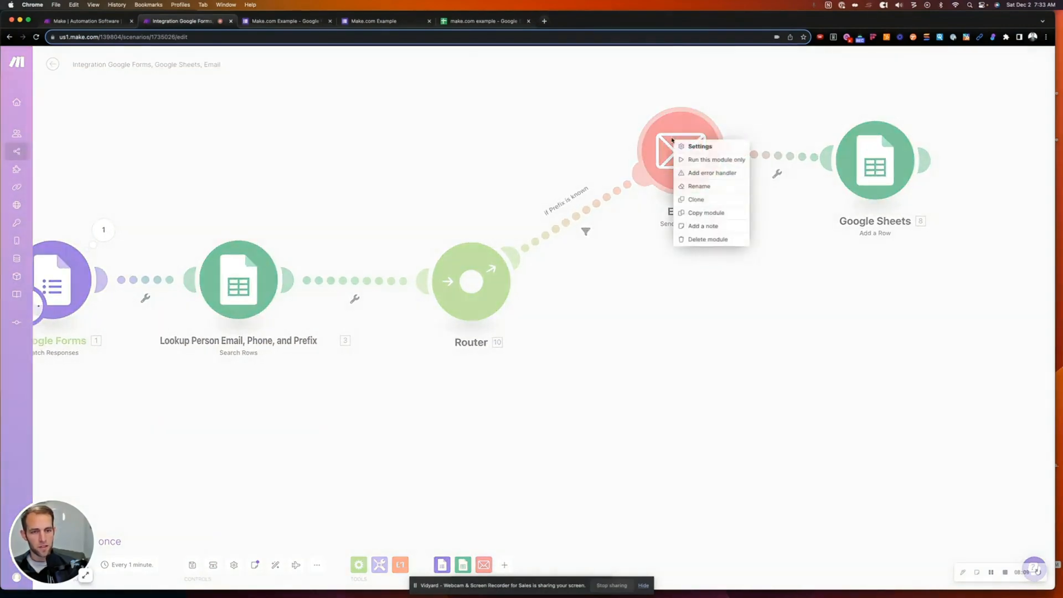
click(703, 200)
click(642, 413)
drag(642, 414, 687, 398)
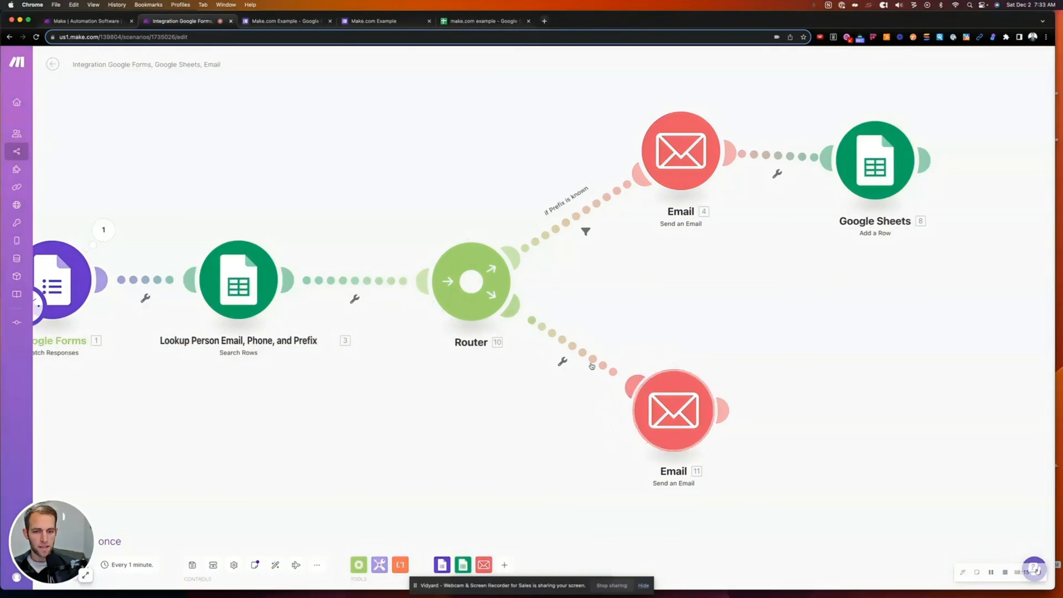
- Filter the lower route with 'If the phone number is unkown': Phone (C) Does not exist
click(562, 361)
click(565, 369)
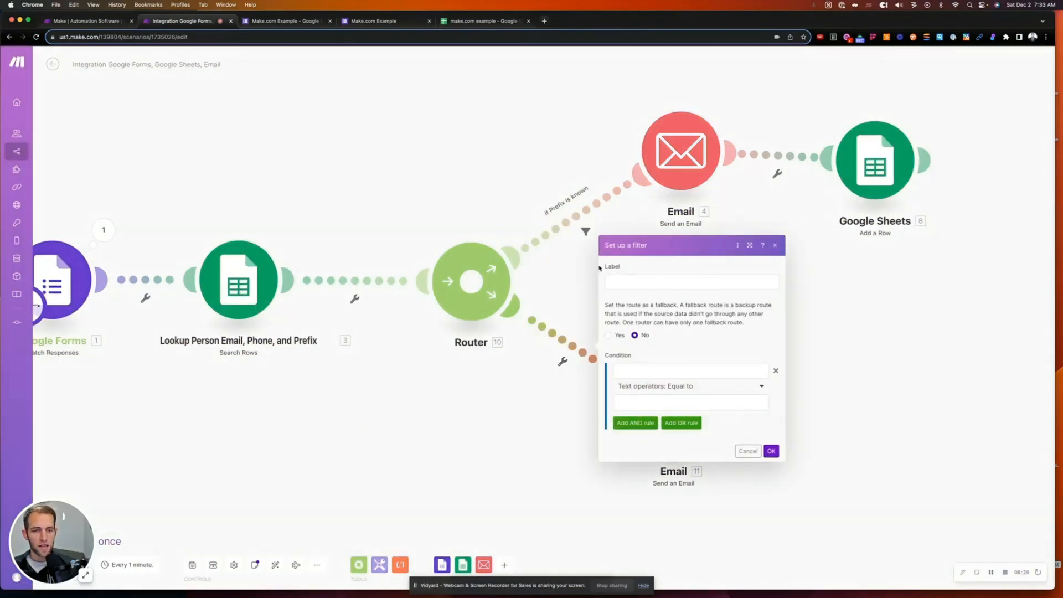
click(659, 282)
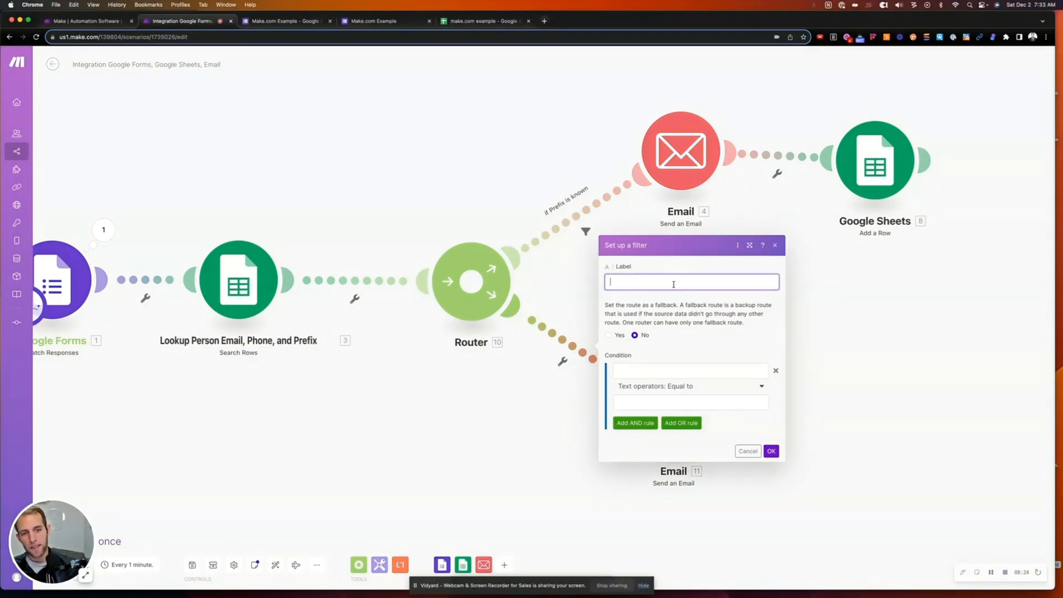
text(If the phone number is unkown)
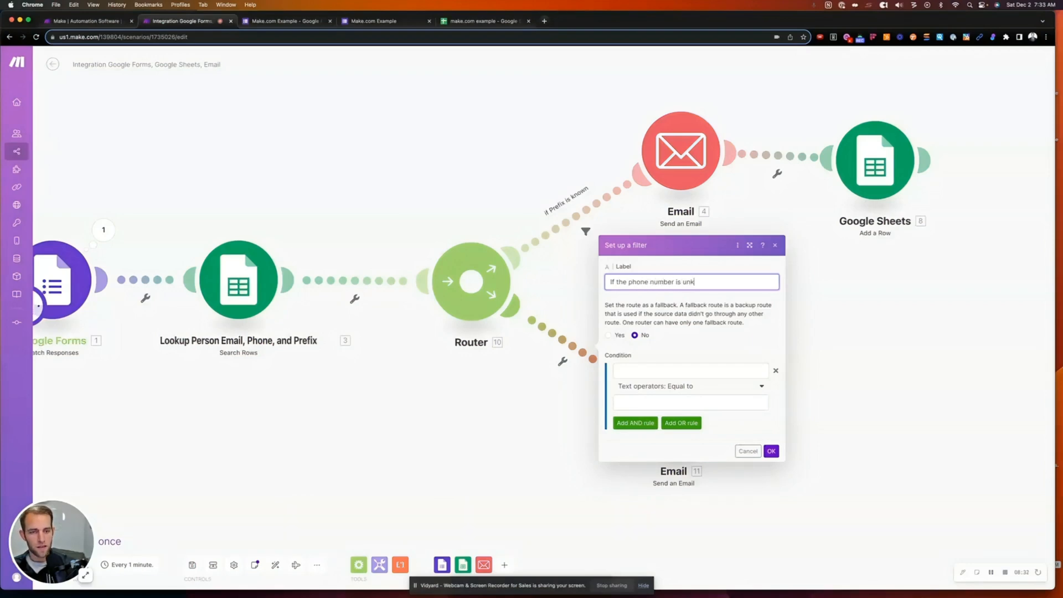
click(643, 369)
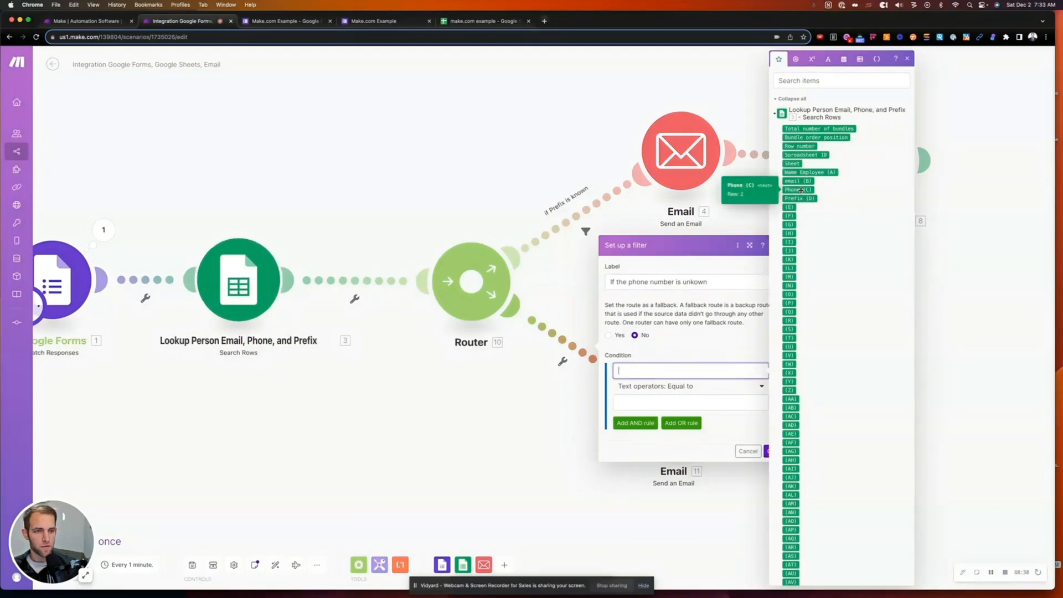
click(798, 190)
click(696, 391)
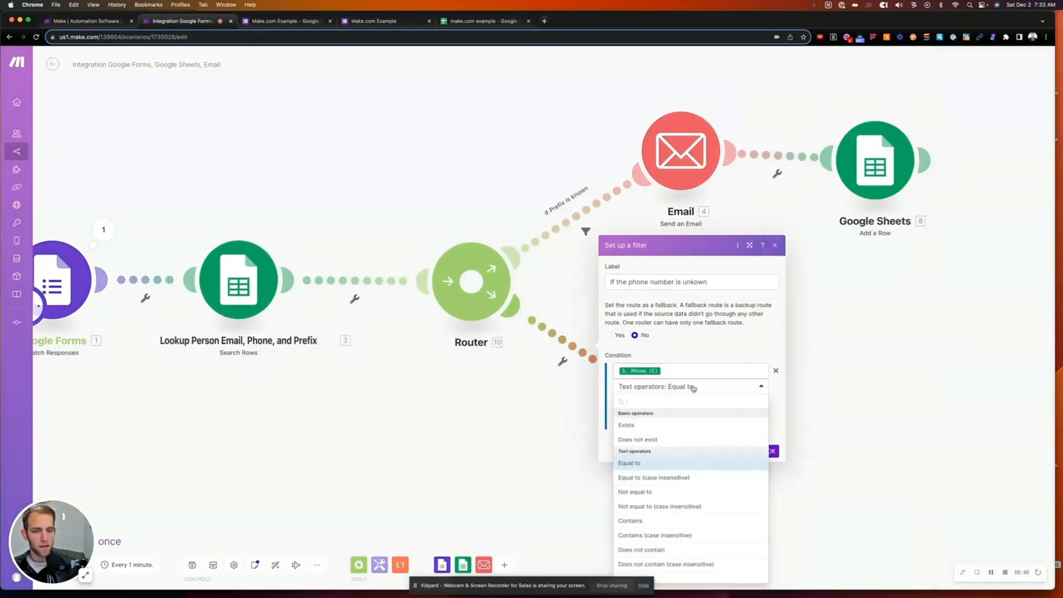
click(666, 439)
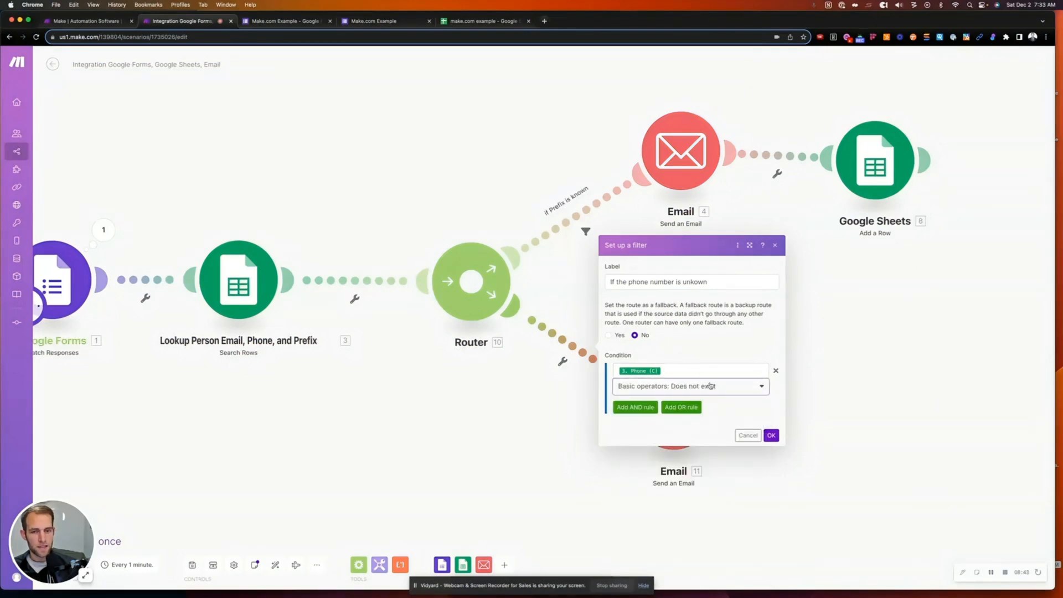
click(771, 435)
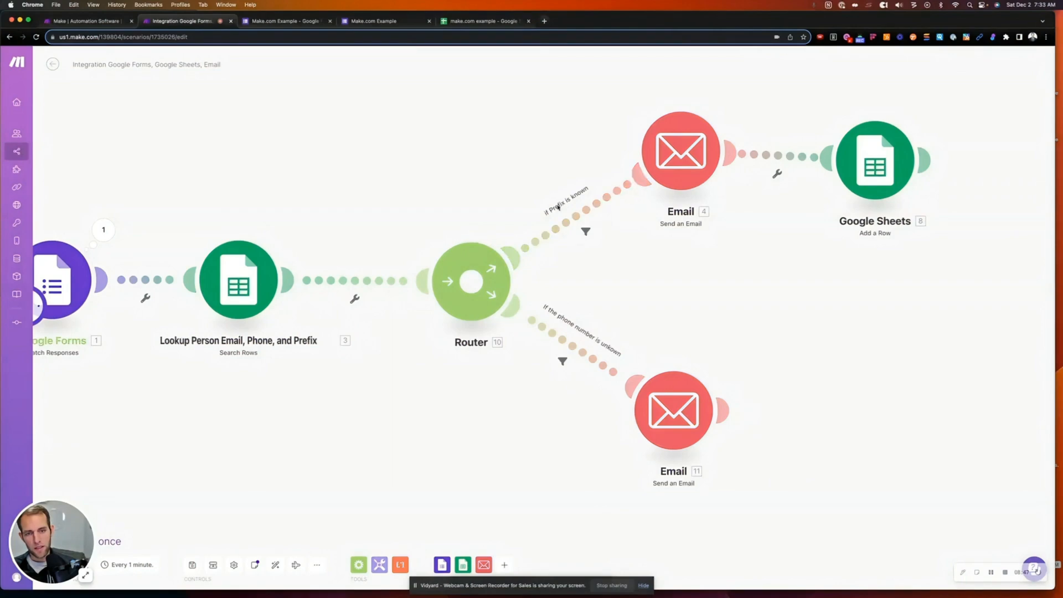
click(585, 213)
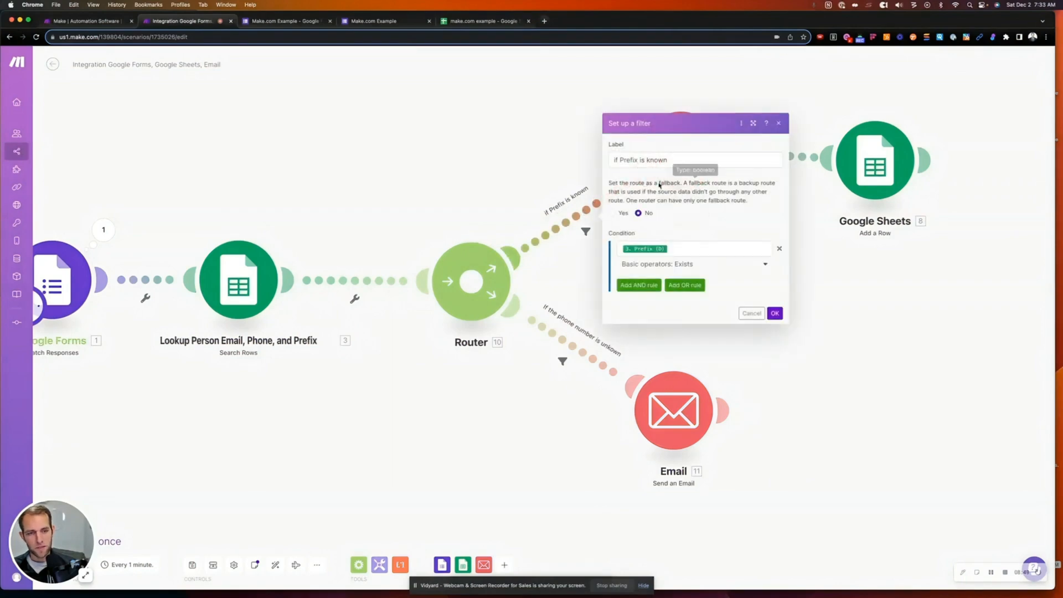
- Review both route filters and shift the lower Email module up and right
click(753, 313)
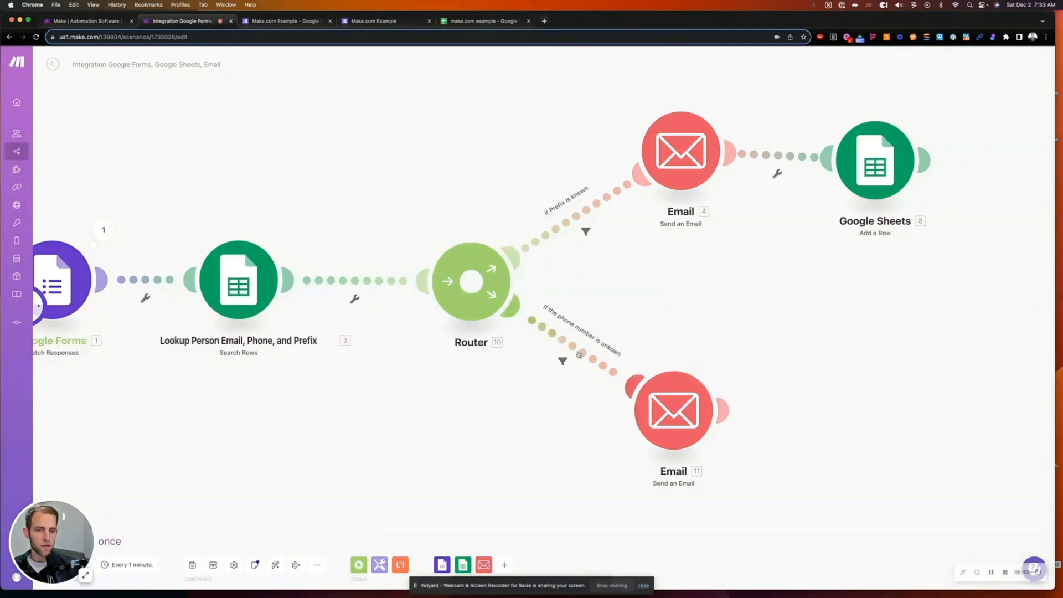
click(574, 348)
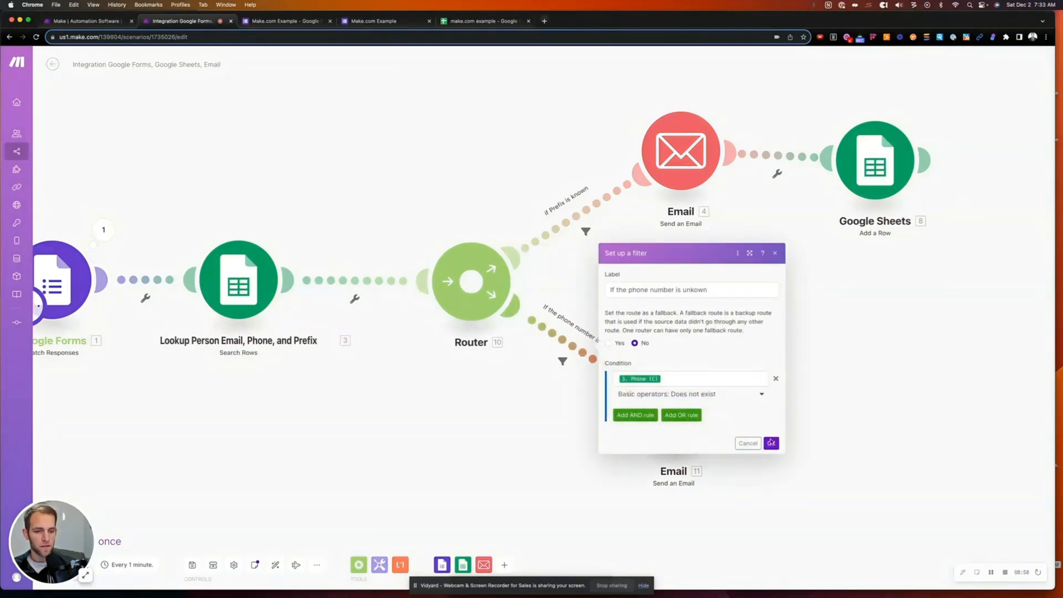
click(771, 443)
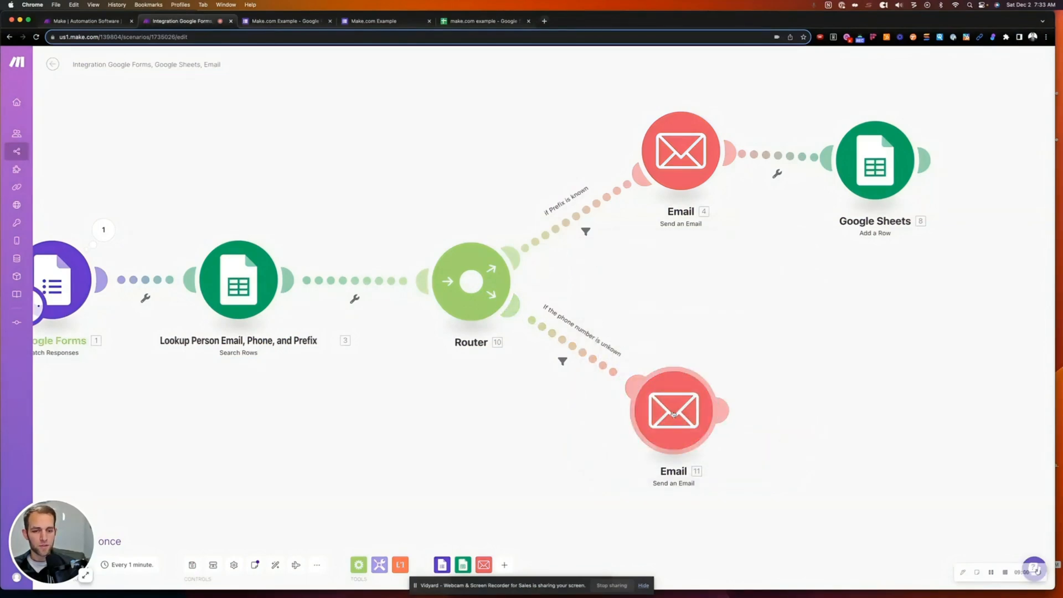
drag(673, 413, 703, 387)
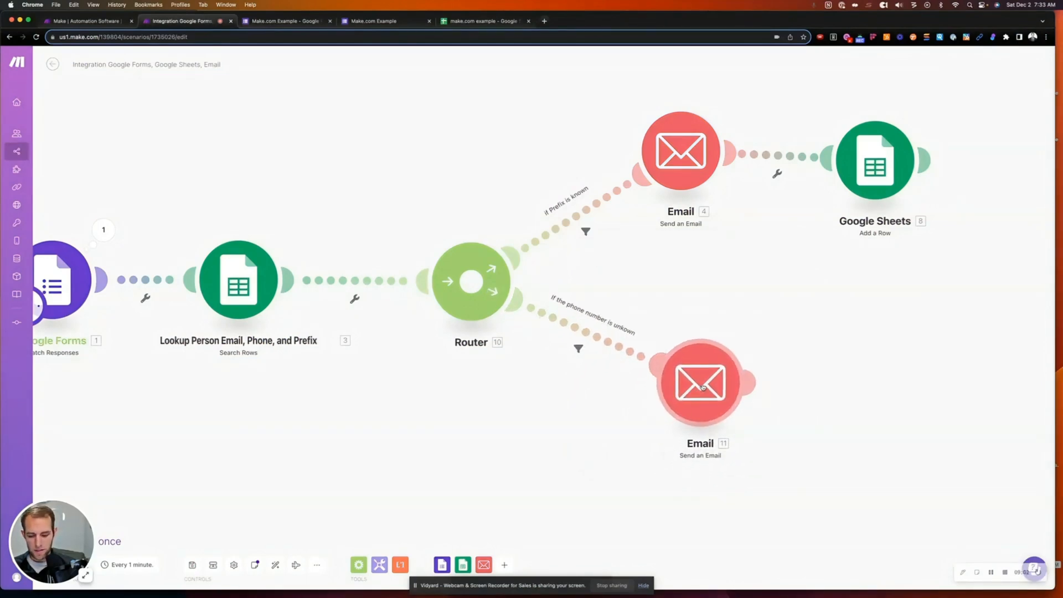
- Change the upper filter to 'if Prefix is unknown' with Prefix (D) Does not exist
click(587, 231)
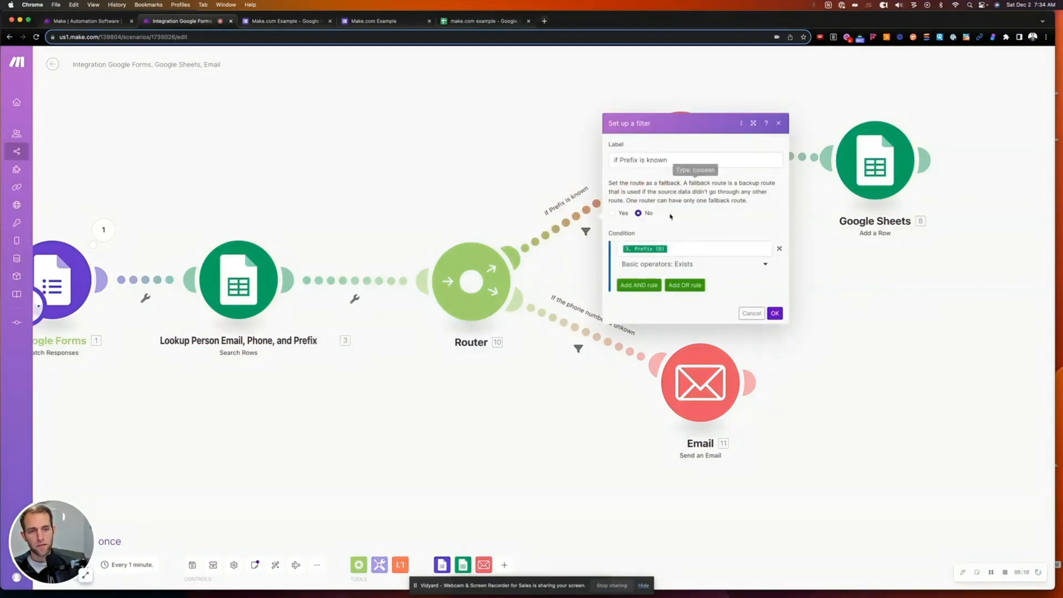
click(701, 269)
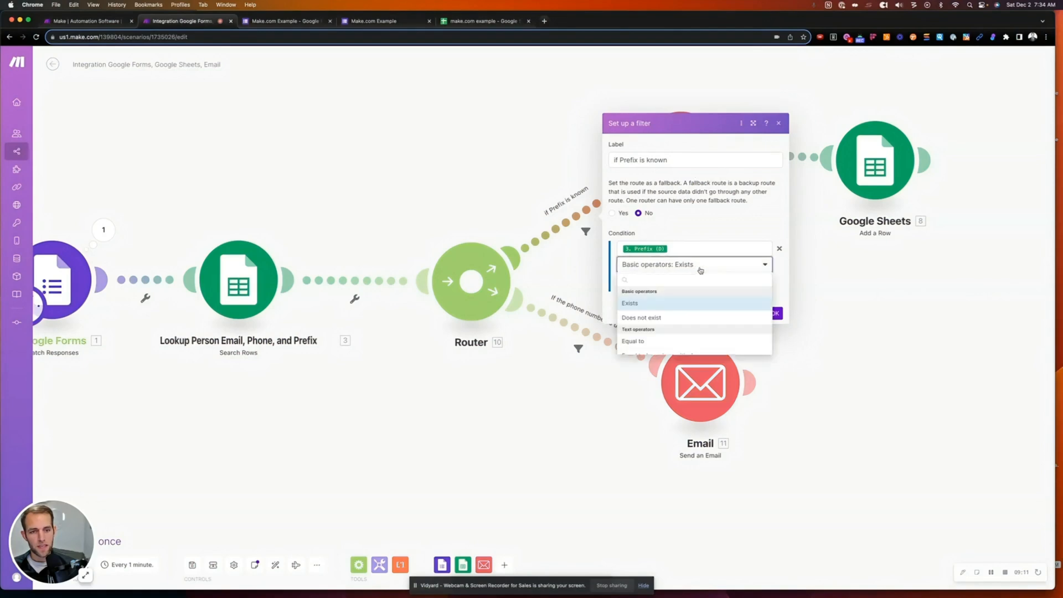
click(673, 318)
click(649, 160)
text(un)
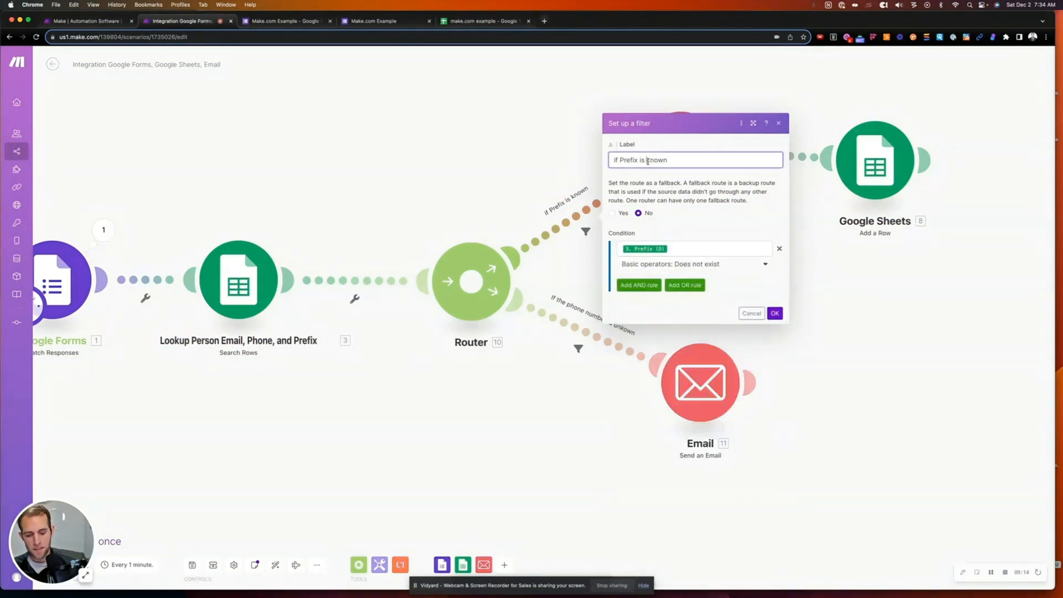
click(779, 317)
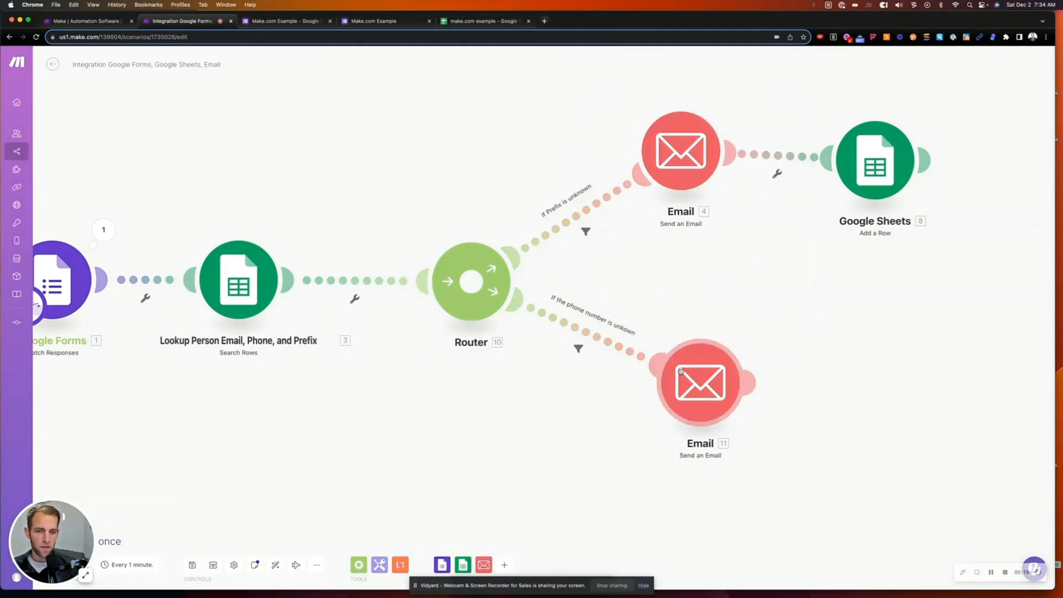
drag(682, 372, 673, 341)
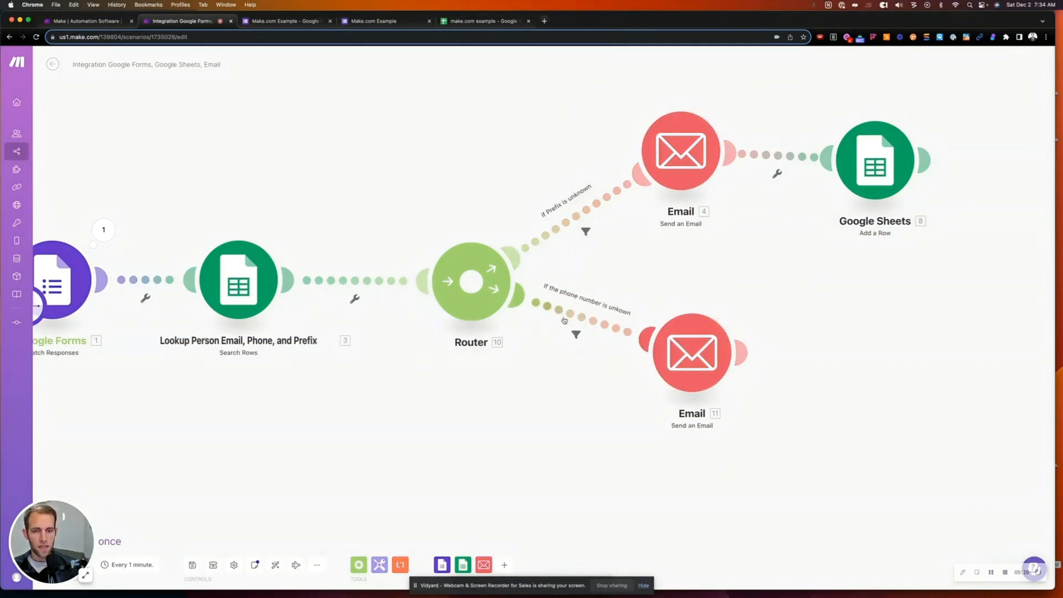
- Clone the lower Email onto a third Router route as Email 12 and start its filter
right_click(699, 367)
click(724, 426)
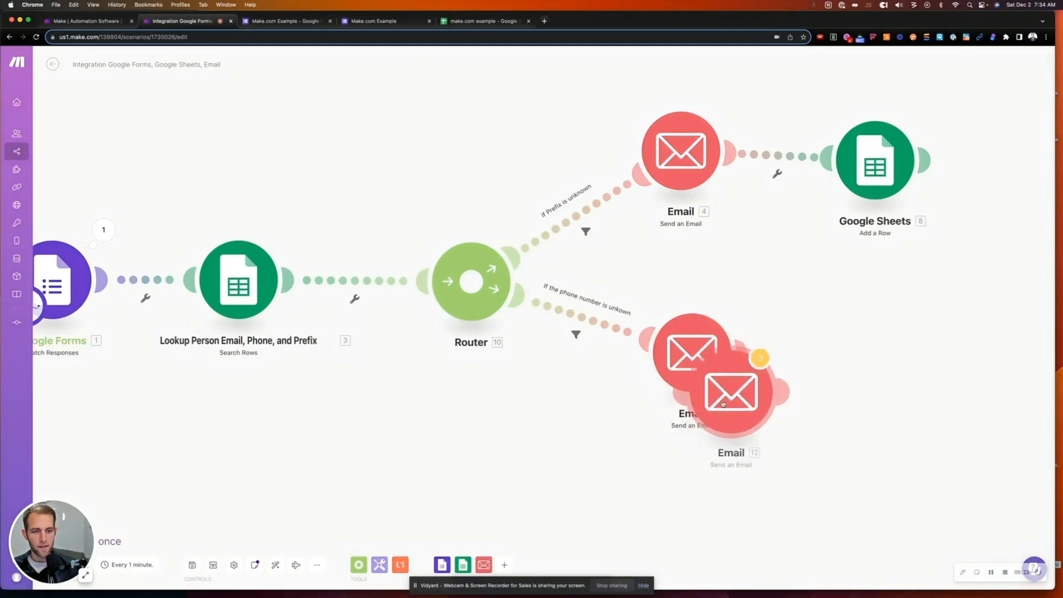
mouse_move(723, 404)
mouse_down()
mouse_move(618, 498)
mouse_move(561, 456)
mouse_move(568, 474)
mouse_up()
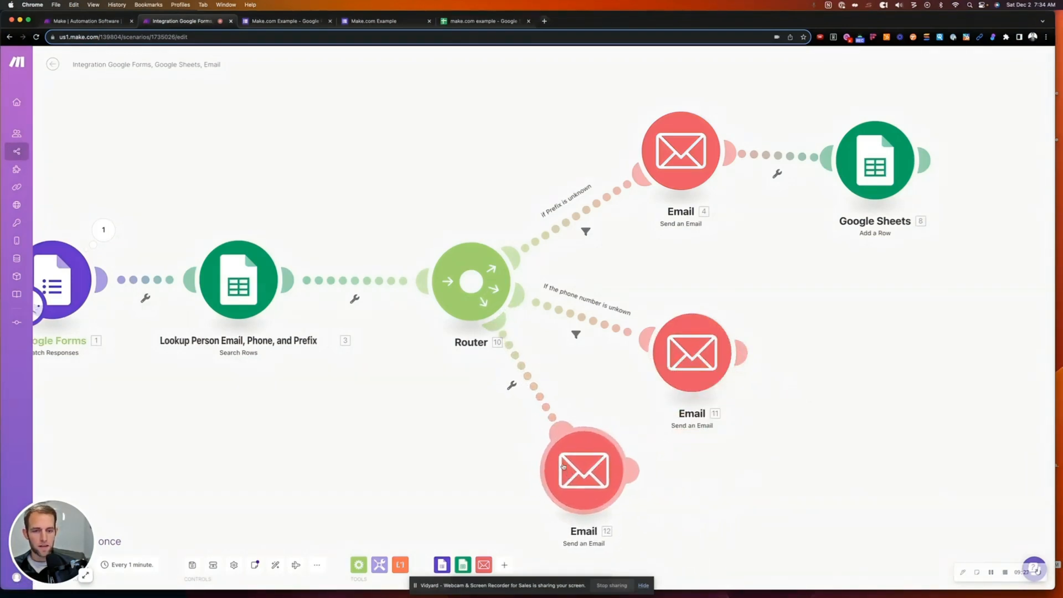
click(530, 380)
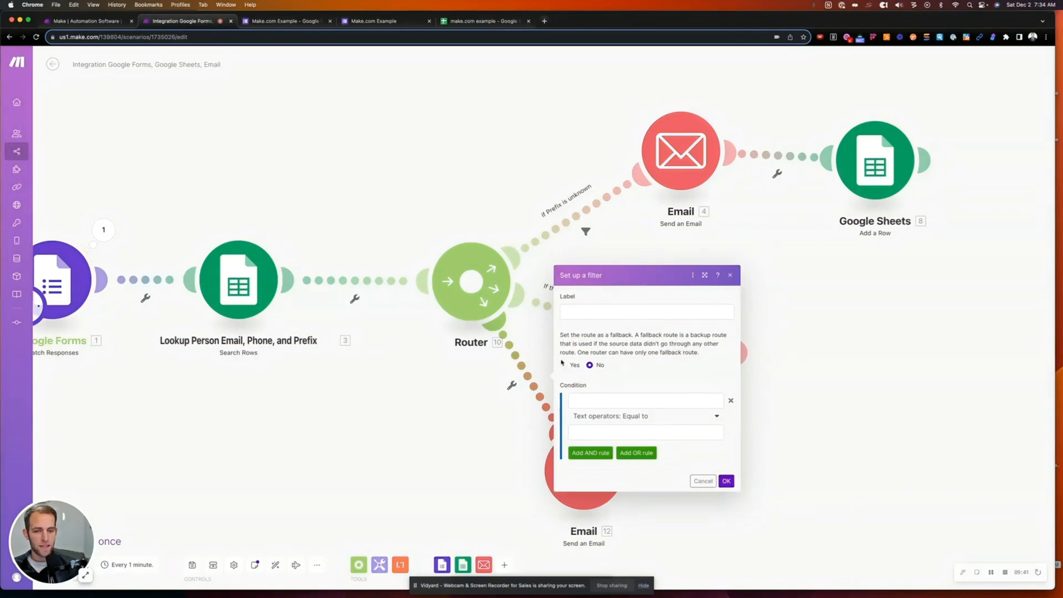
- Confirm the third route's filter and move Emails 11 and 12 into a column
click(727, 482)
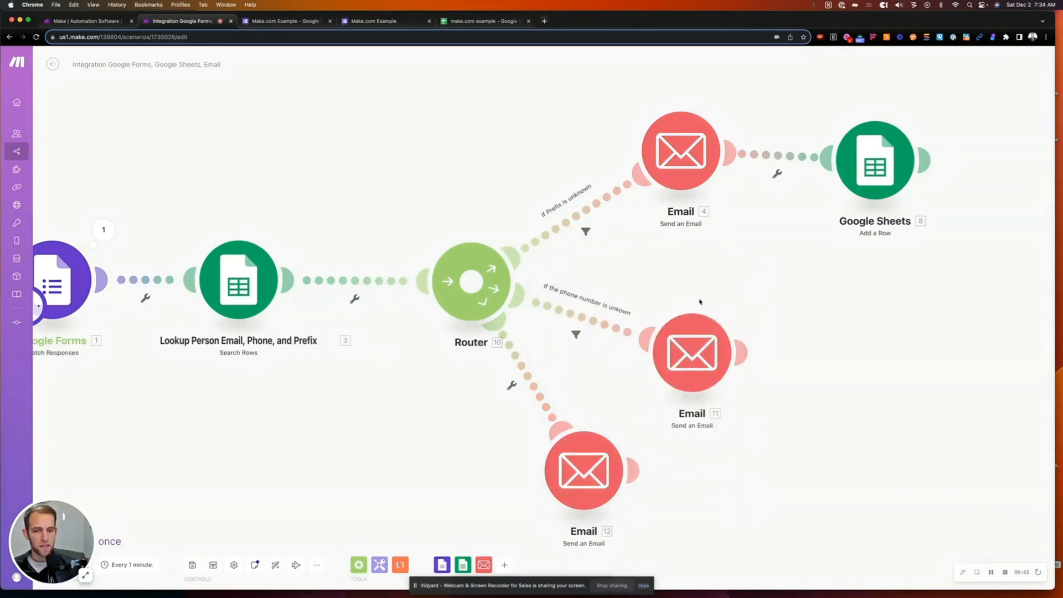
drag(688, 341, 672, 283)
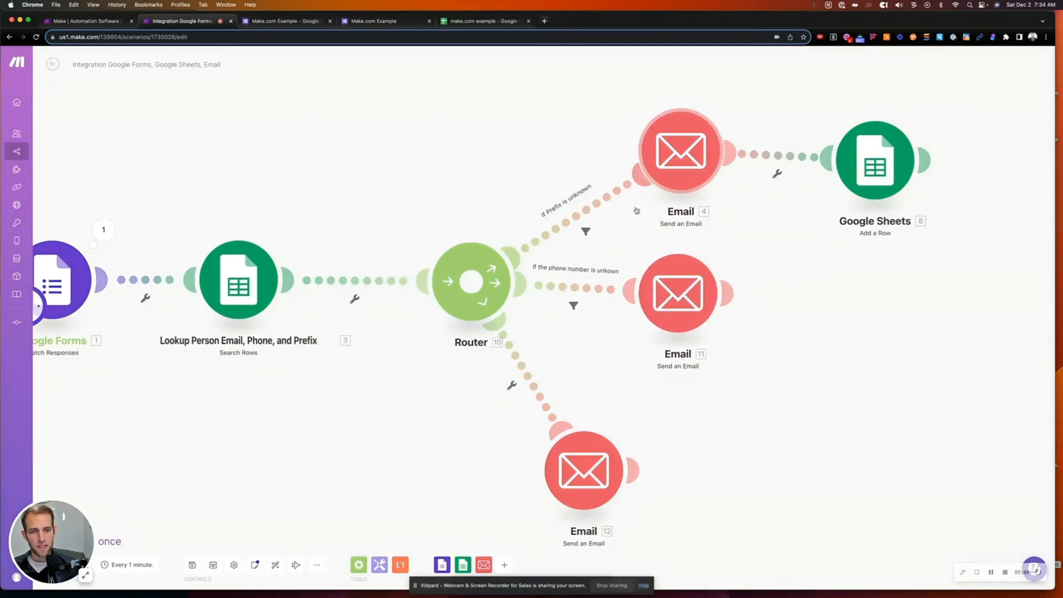
drag(586, 466, 653, 464)
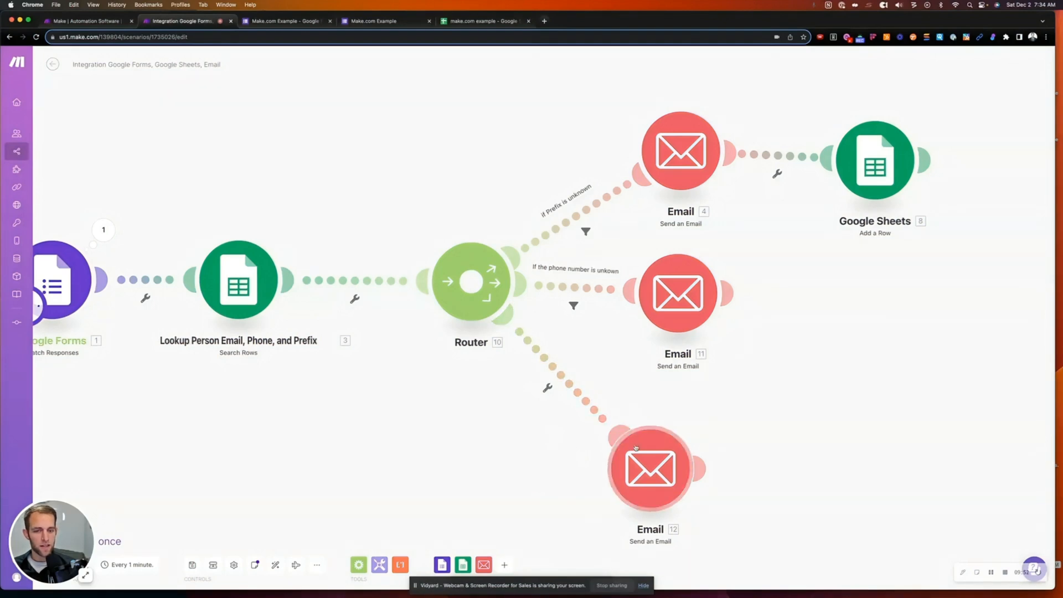
drag(649, 452, 665, 449)
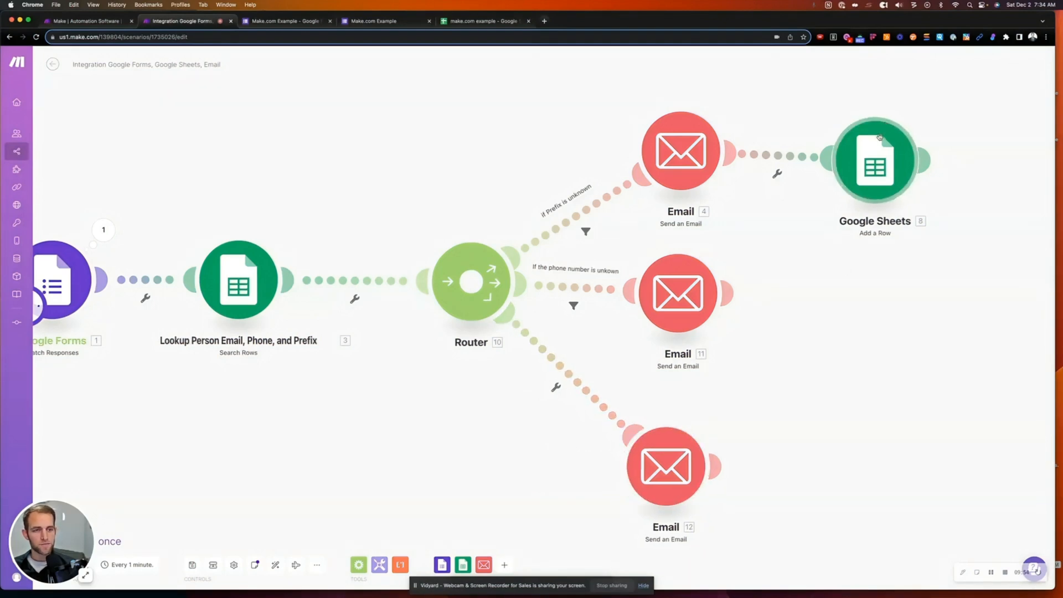
- Delete the Google Sheets Add a Row module and line up Emails 4, 11 and 12
right_click(884, 139)
click(909, 238)
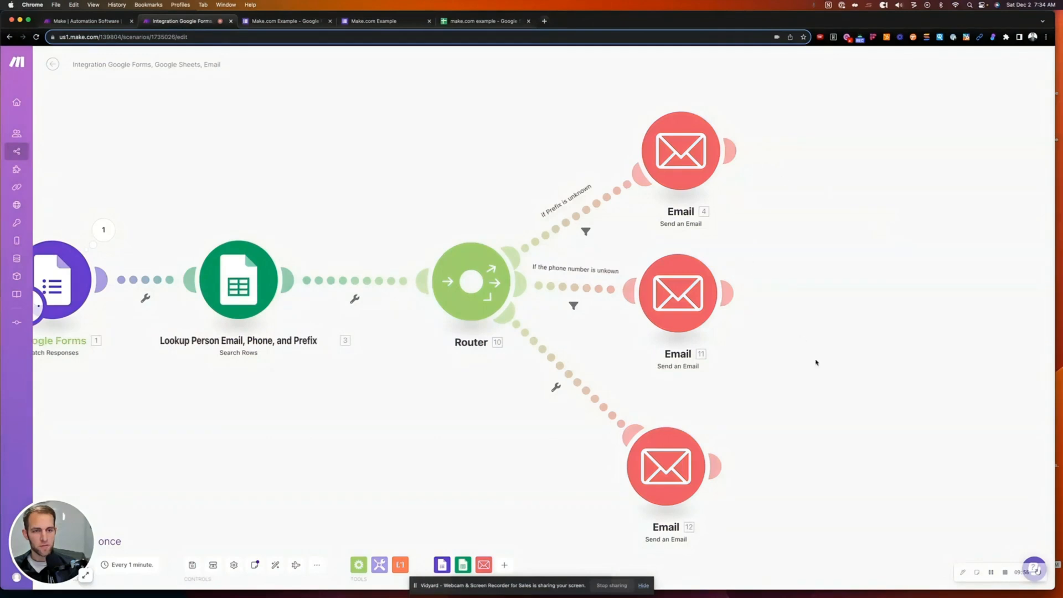
drag(670, 464, 682, 451)
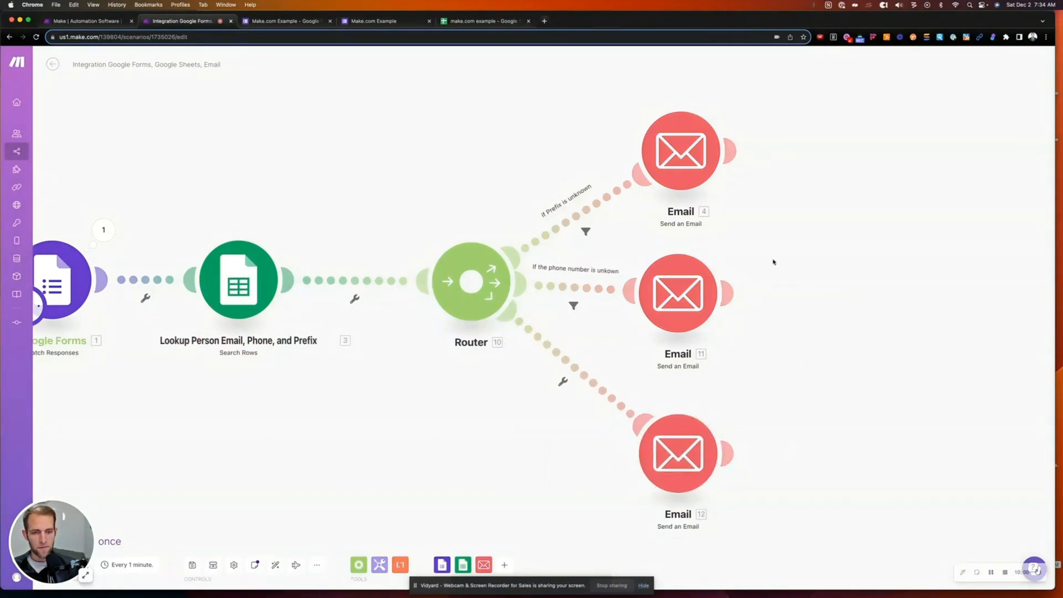
drag(669, 154, 671, 137)
drag(677, 290, 685, 279)
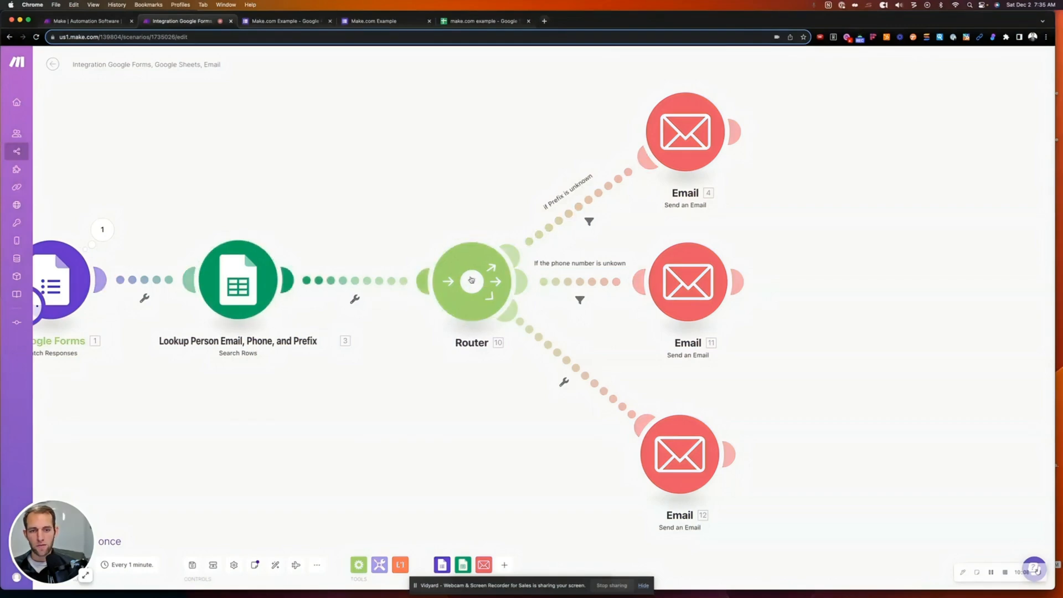
- Set Email 4's subject to 'ERROR - Prefix Unkown' and body to 'The record selected didn't have a prefix'
click(685, 144)
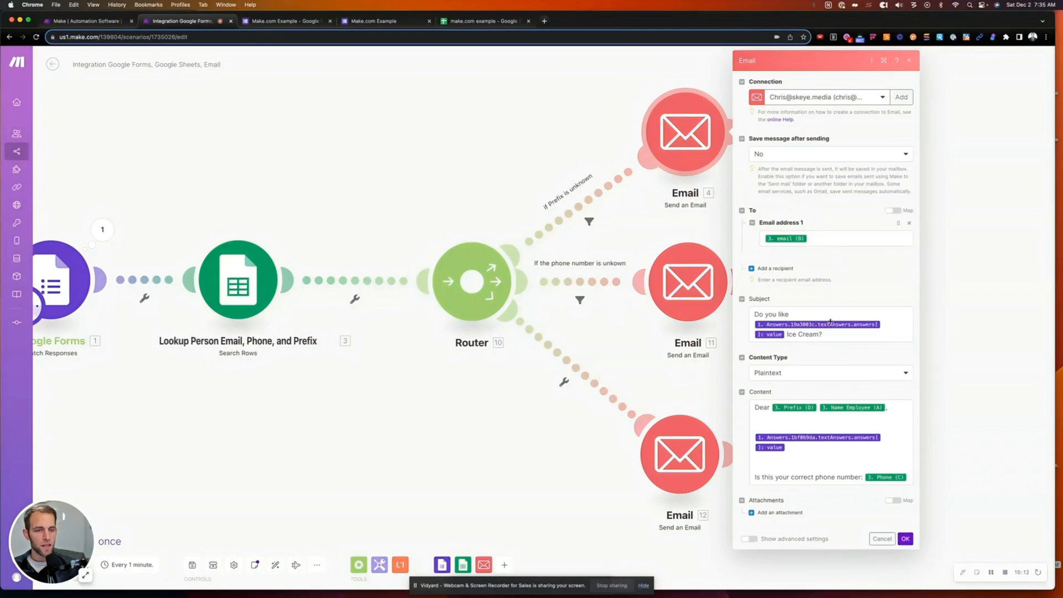
drag(834, 334, 767, 314)
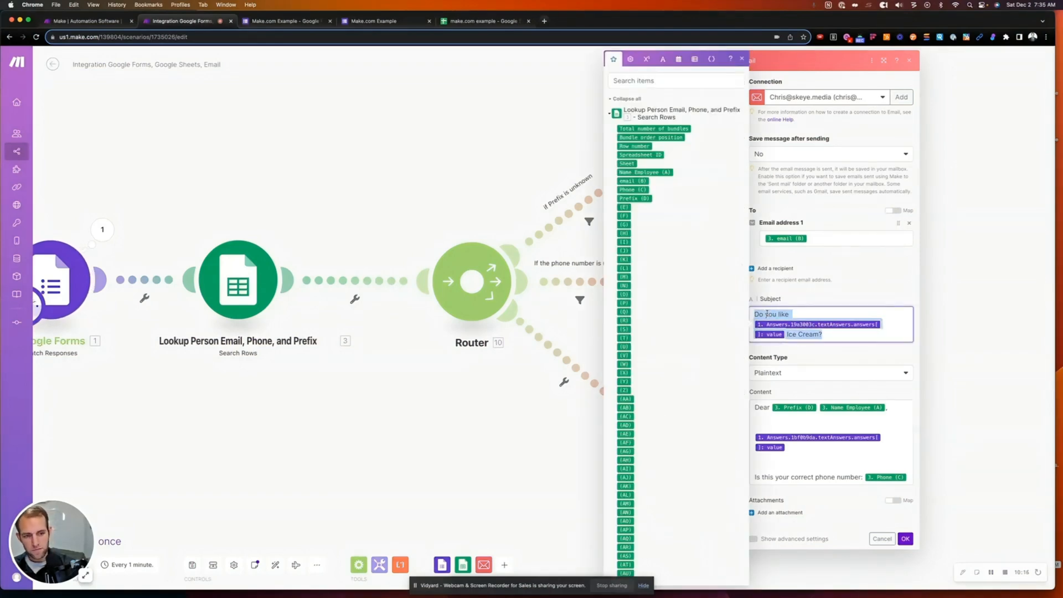
key(BackSpace)
text(ERROR - Prefix Unkown)
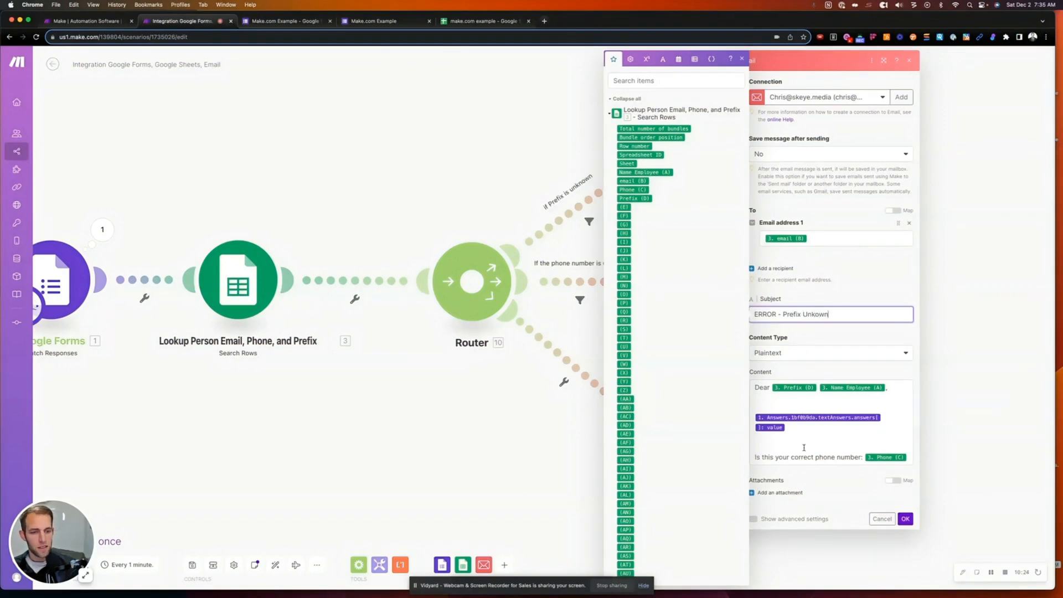
click(804, 447)
key(ctrl+a)
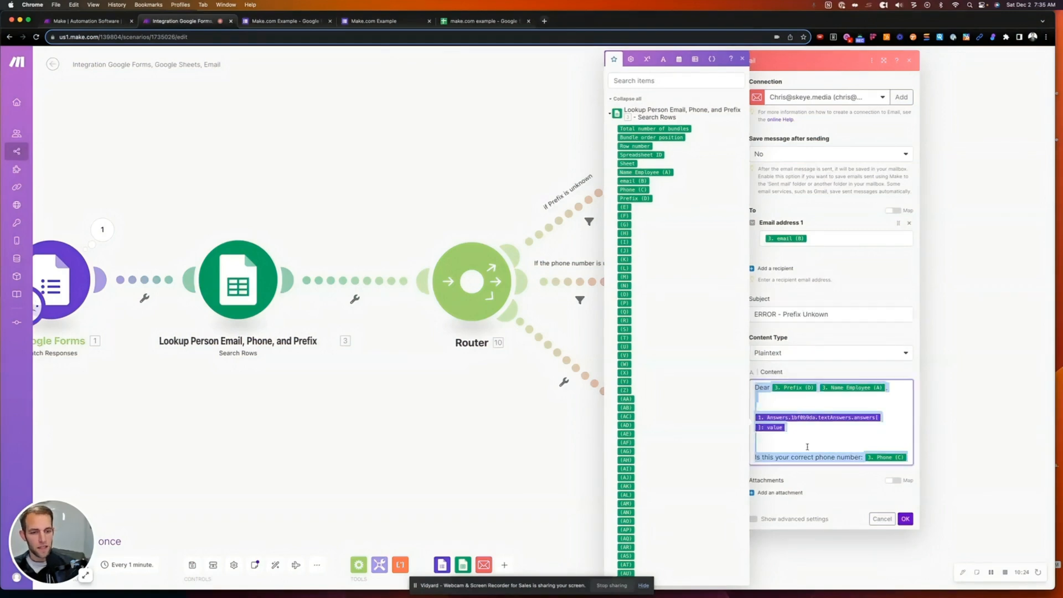
key(BackSpace)
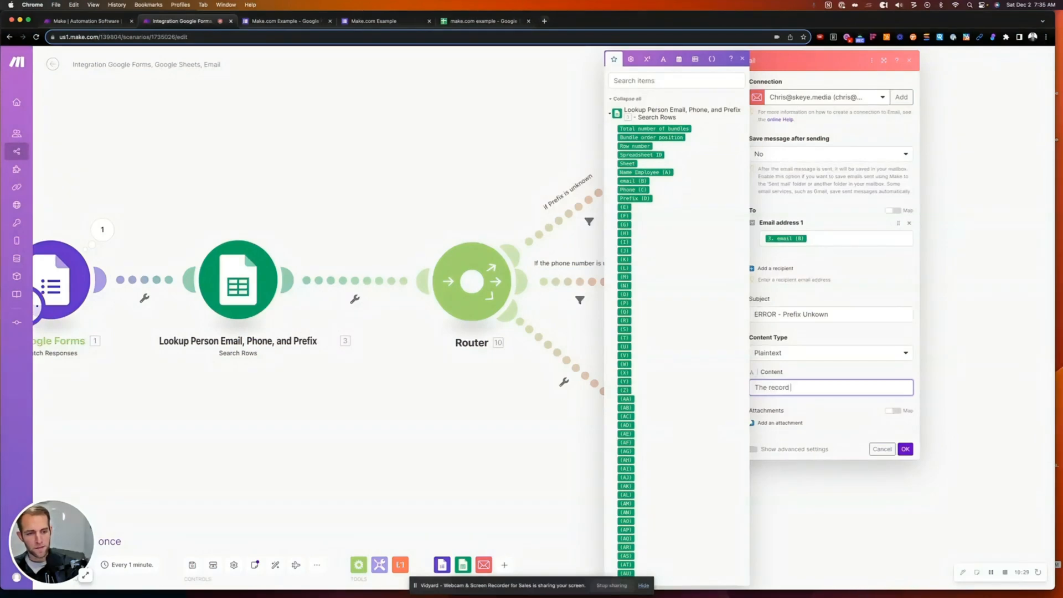
text(The record selected didn't have a prefix)
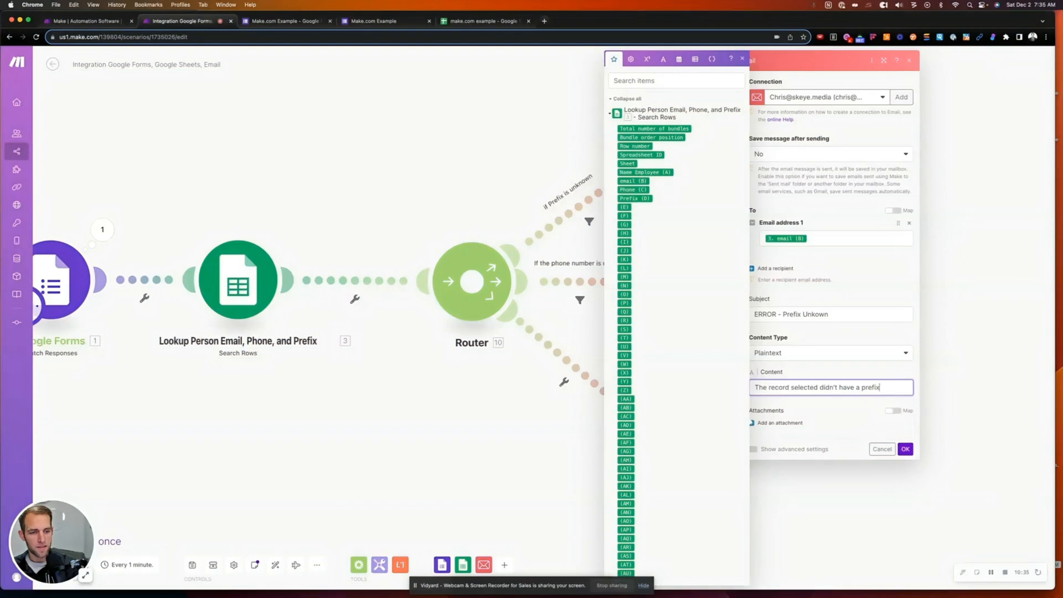
click(821, 376)
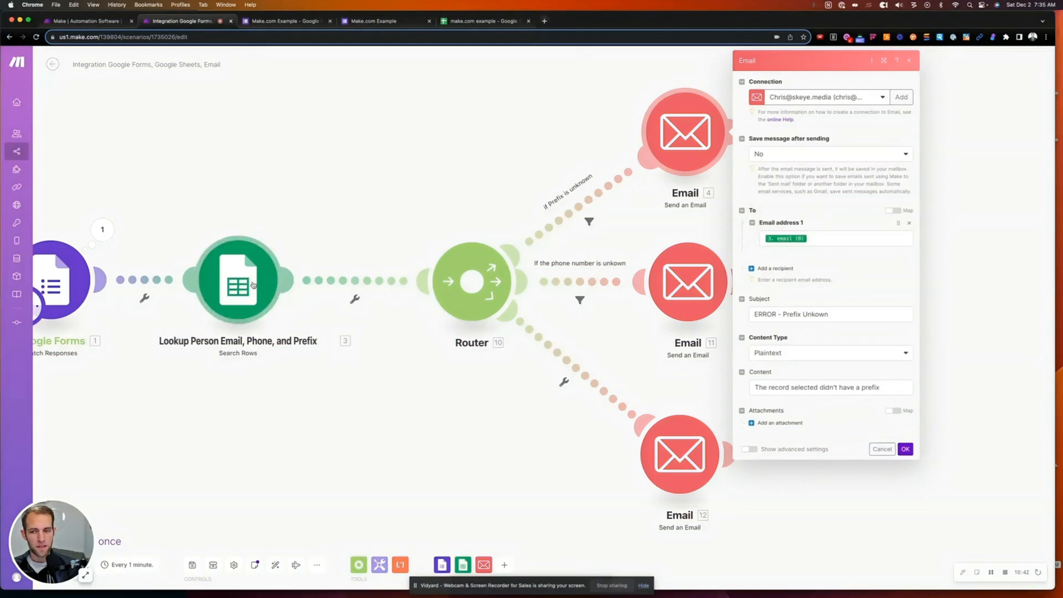
- Replace Email 4's mapped recipient with a fixed address and save the module
click(817, 239)
key(BackSpace)
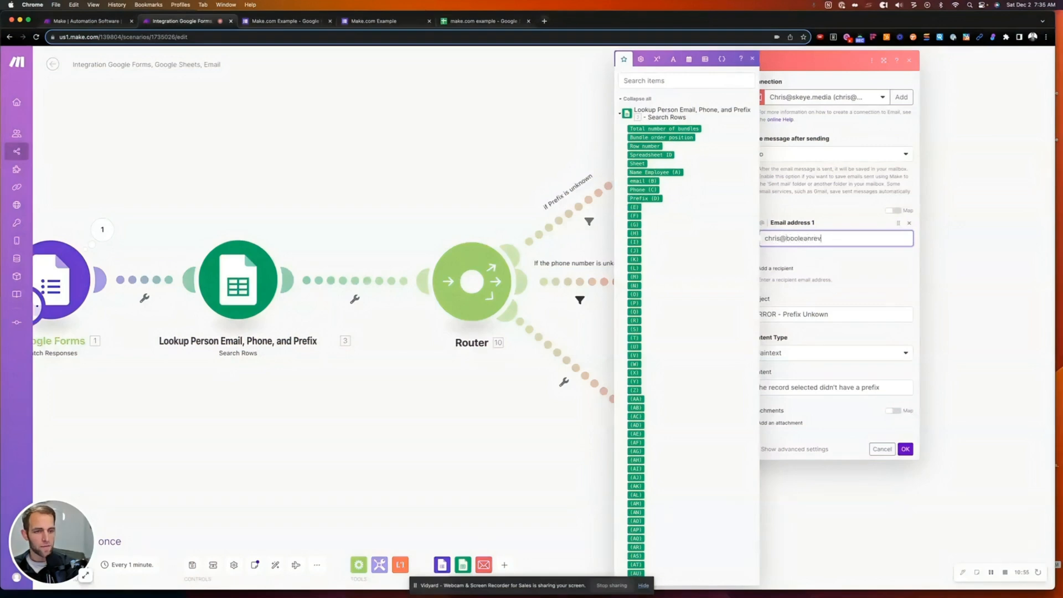
click(904, 270)
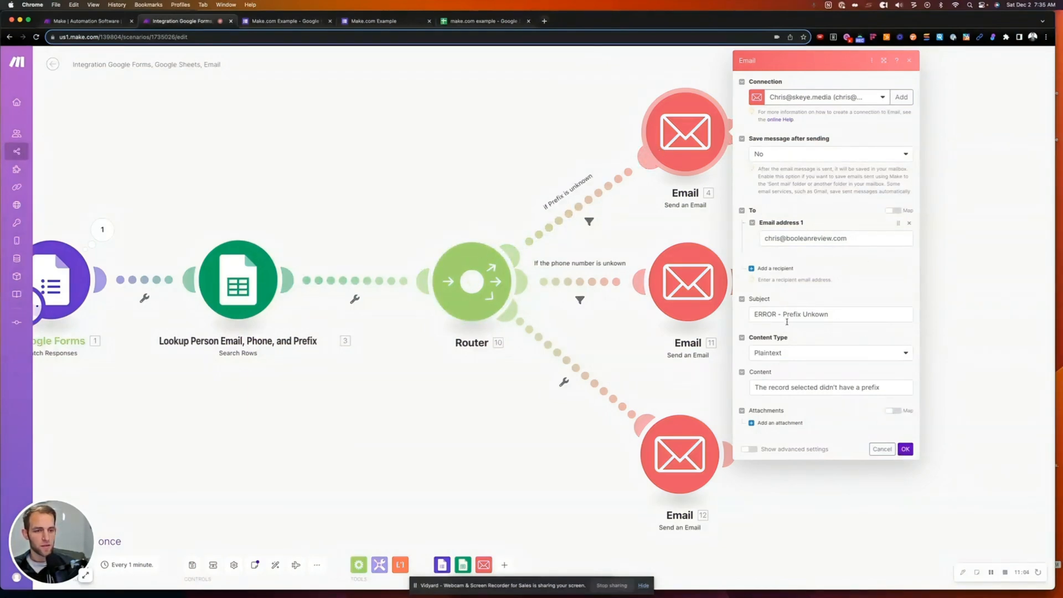
click(906, 455)
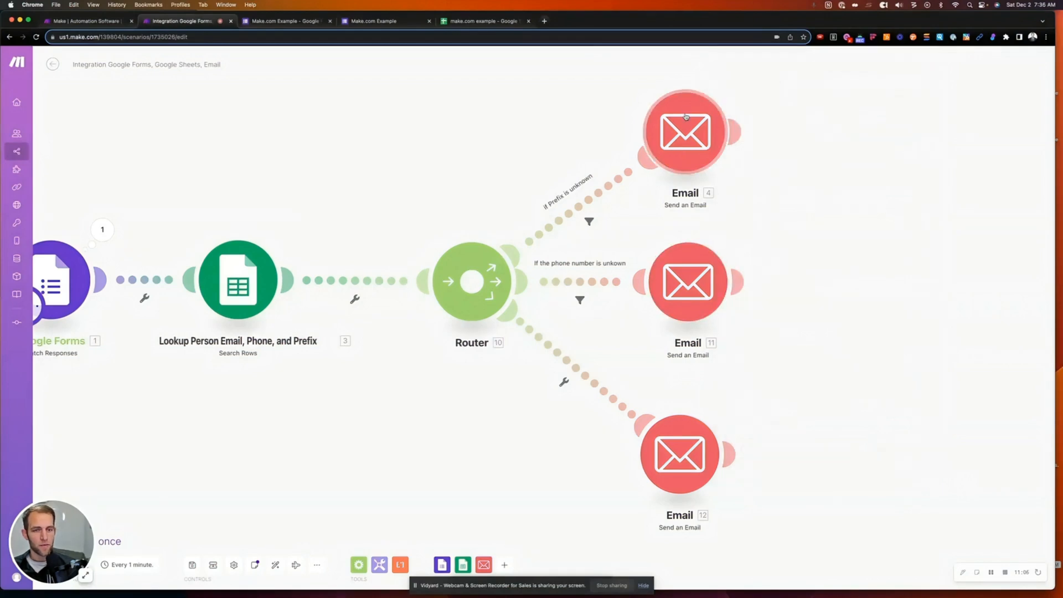
click(683, 117)
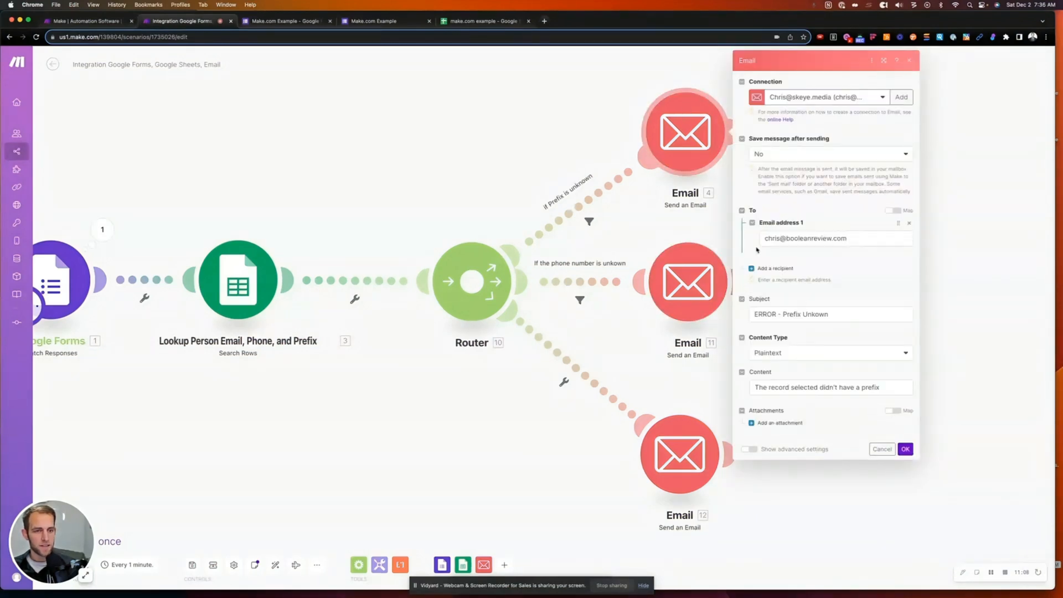
click(650, 328)
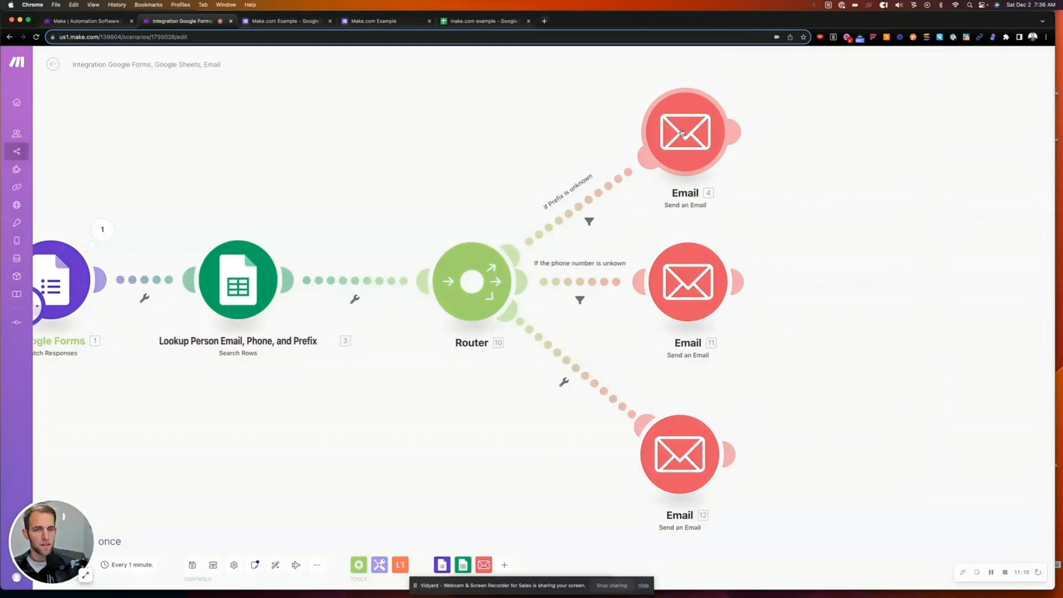
- Clone Email 4 onto the phone-number route and delete Email 11
right_click(683, 132)
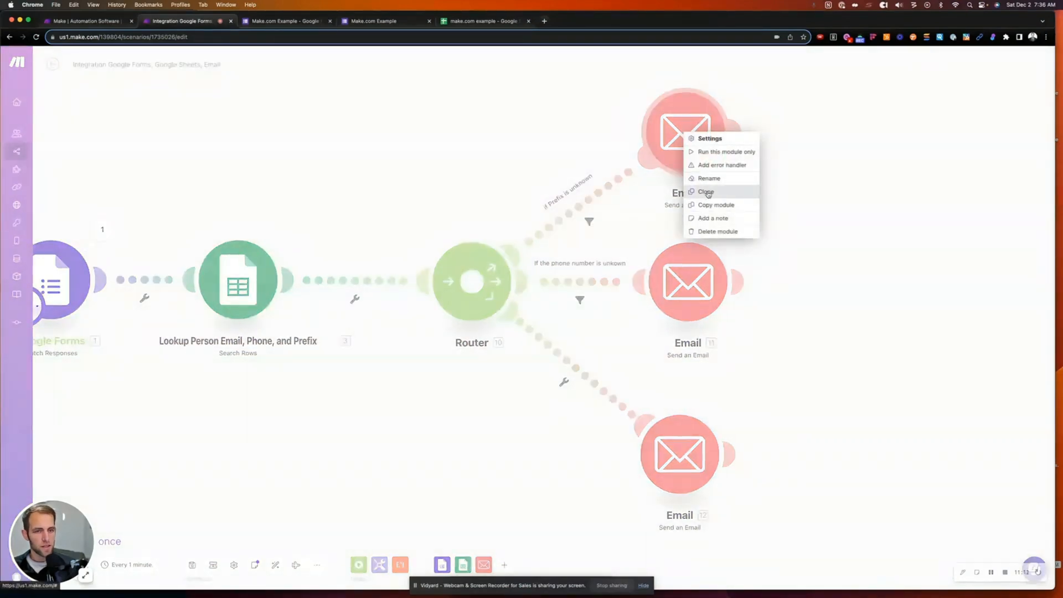
click(705, 192)
click(846, 263)
right_click(683, 297)
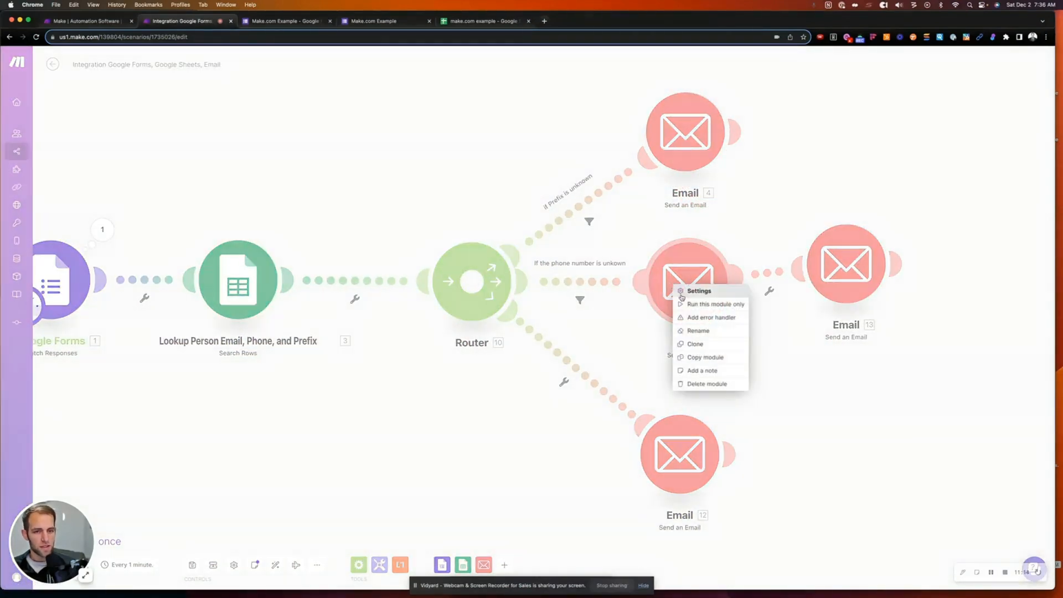
click(703, 384)
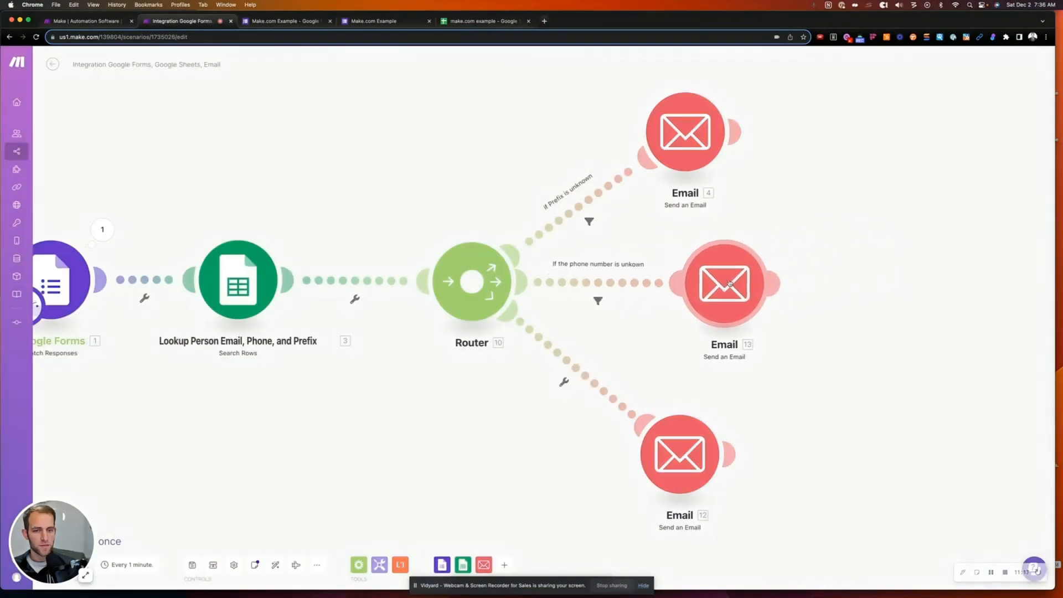
- Change Email 13's subject to 'ERROR - Phone Unkown' and body to '...didn't have a phone'
click(682, 279)
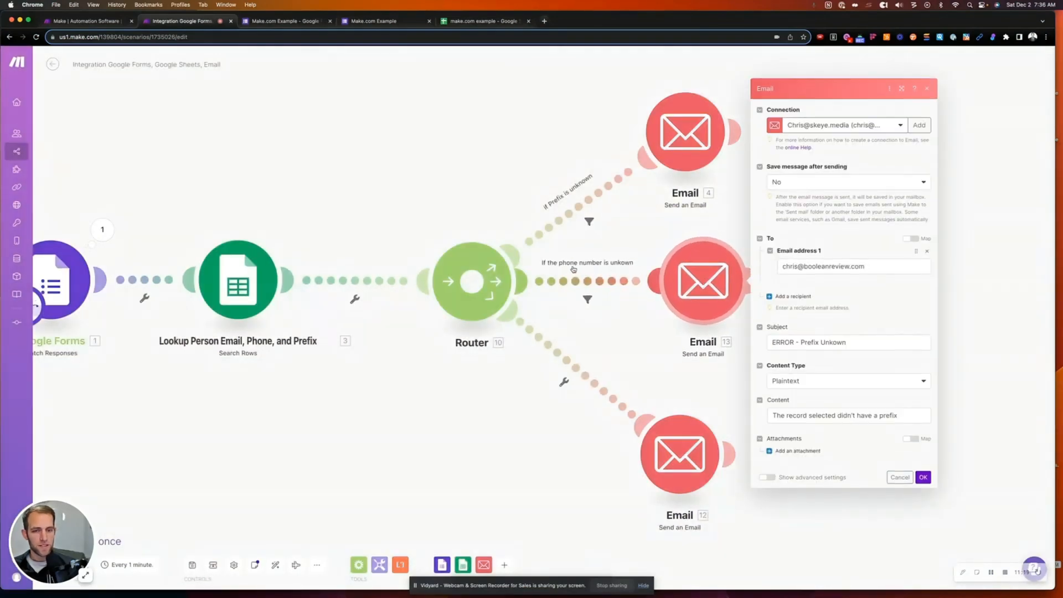
double_click(801, 342)
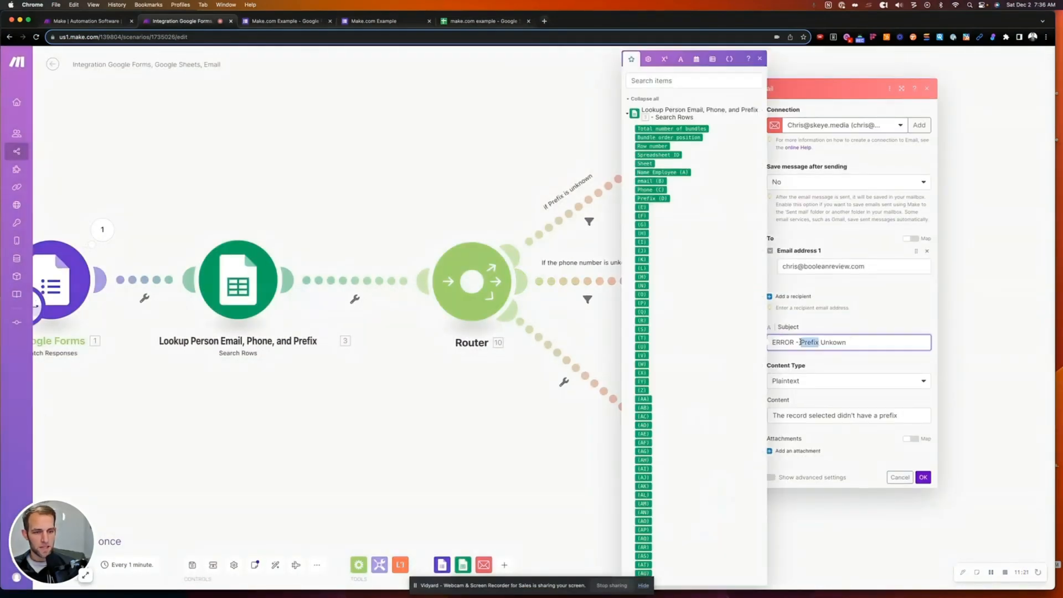
text(OR - P)
text(hone)
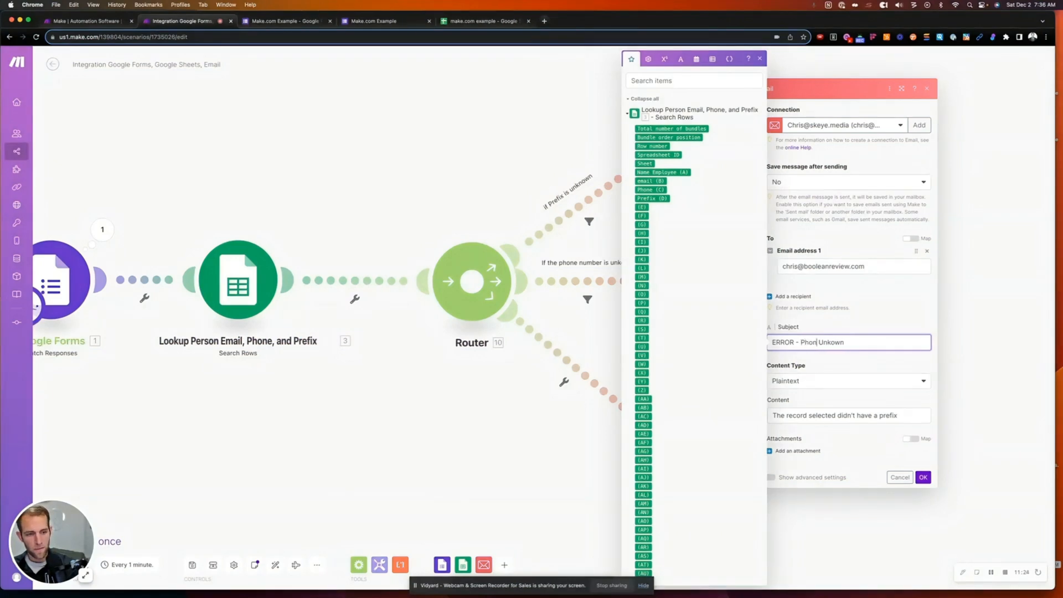
click(878, 414)
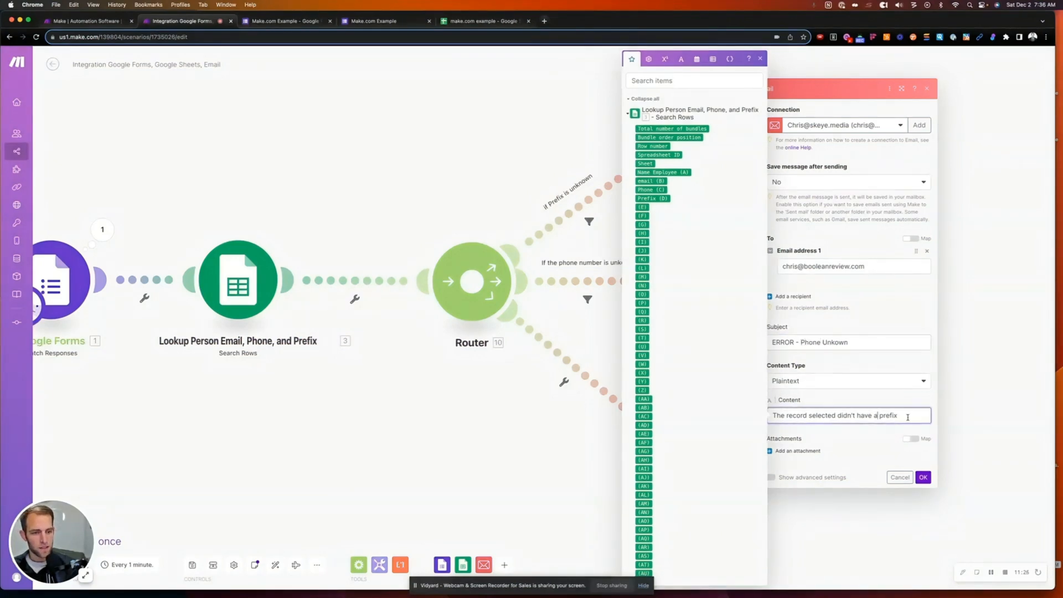
drag(898, 416, 881, 416)
text(phone)
click(871, 398)
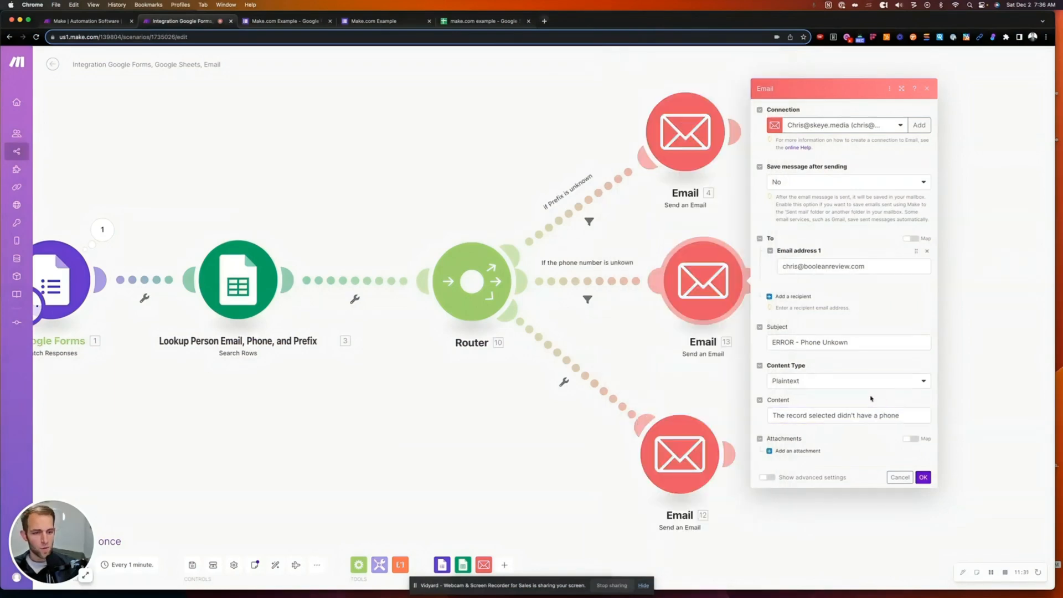
click(923, 477)
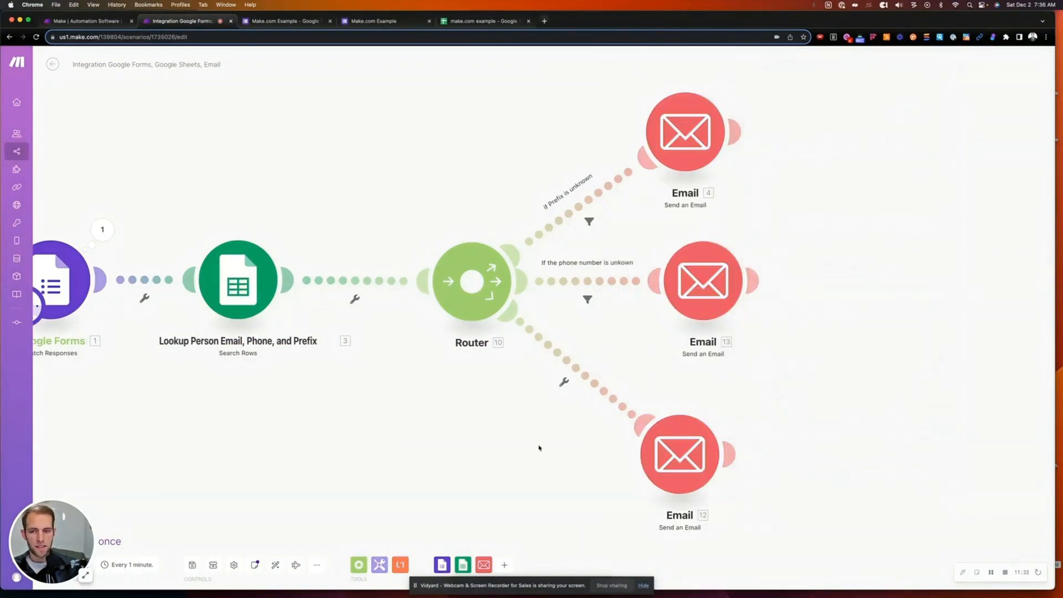
right_click(438, 450)
- Nudge Email 12 into place on the diagram and save the scenario changes
drag(370, 427, 422, 415)
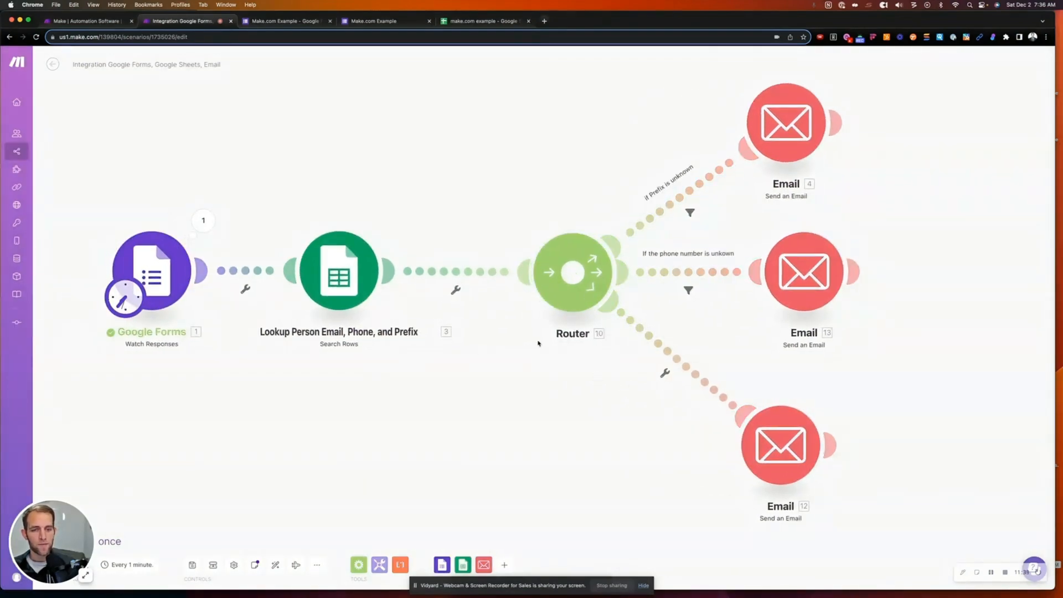
drag(943, 436, 860, 433)
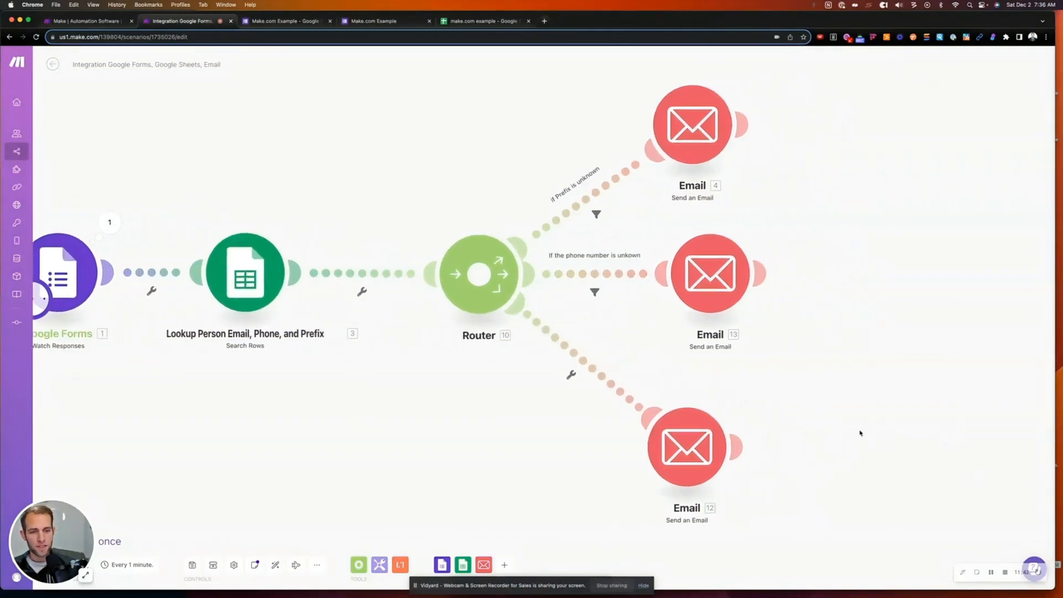
drag(690, 453, 715, 445)
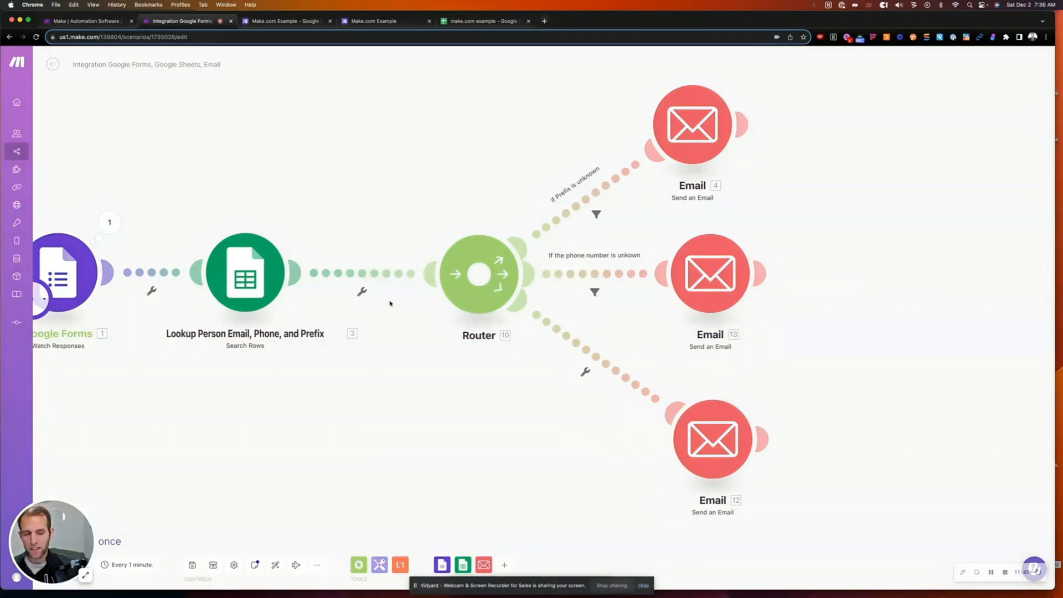
drag(341, 438, 458, 433)
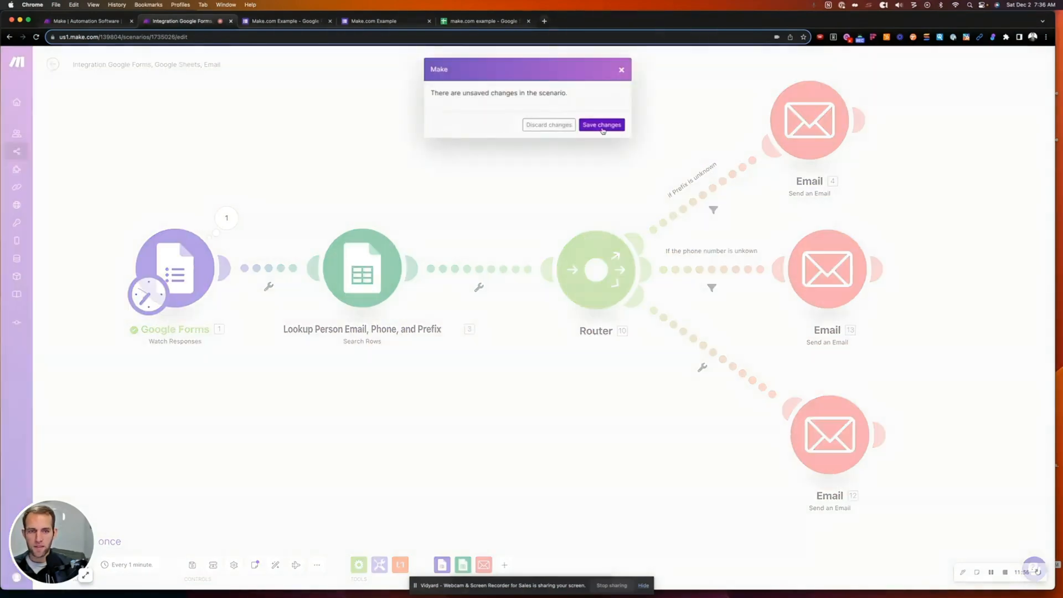
click(606, 127)
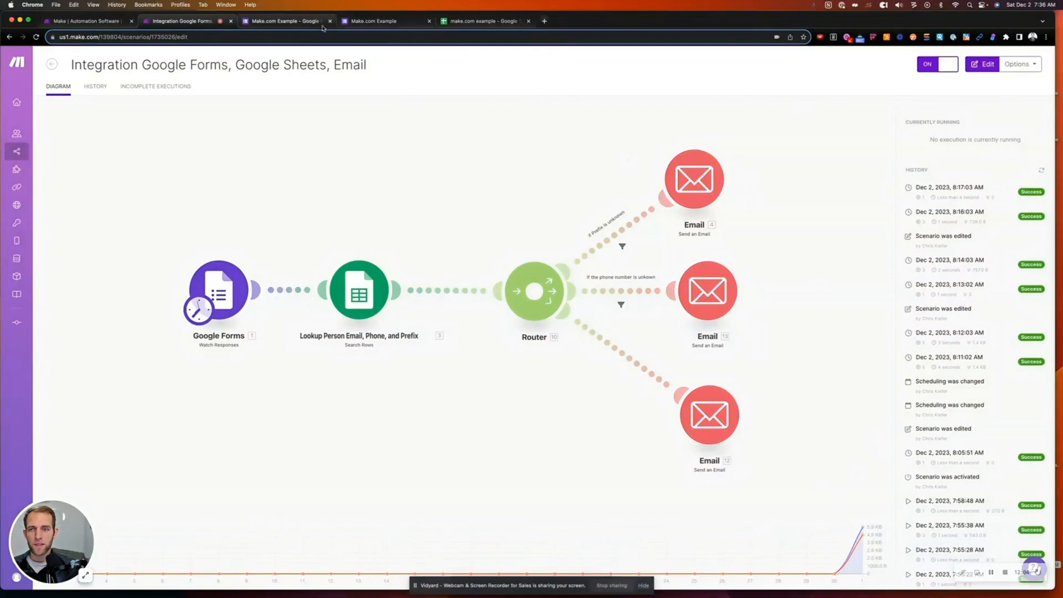
- Start a new form response, then clear the first employee's phone and prefix in C2:D2
click(356, 24)
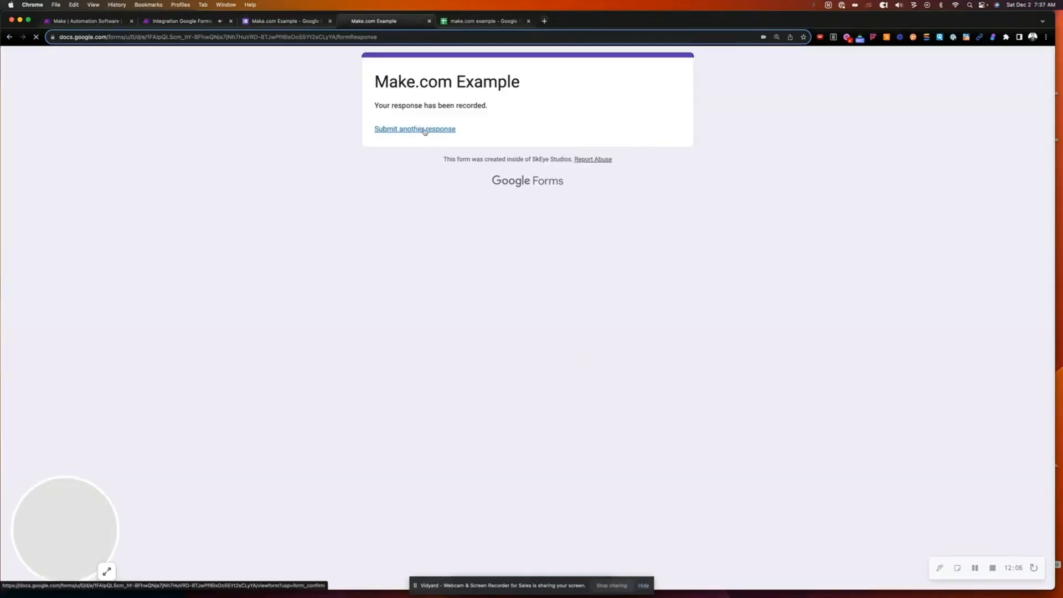
click(423, 130)
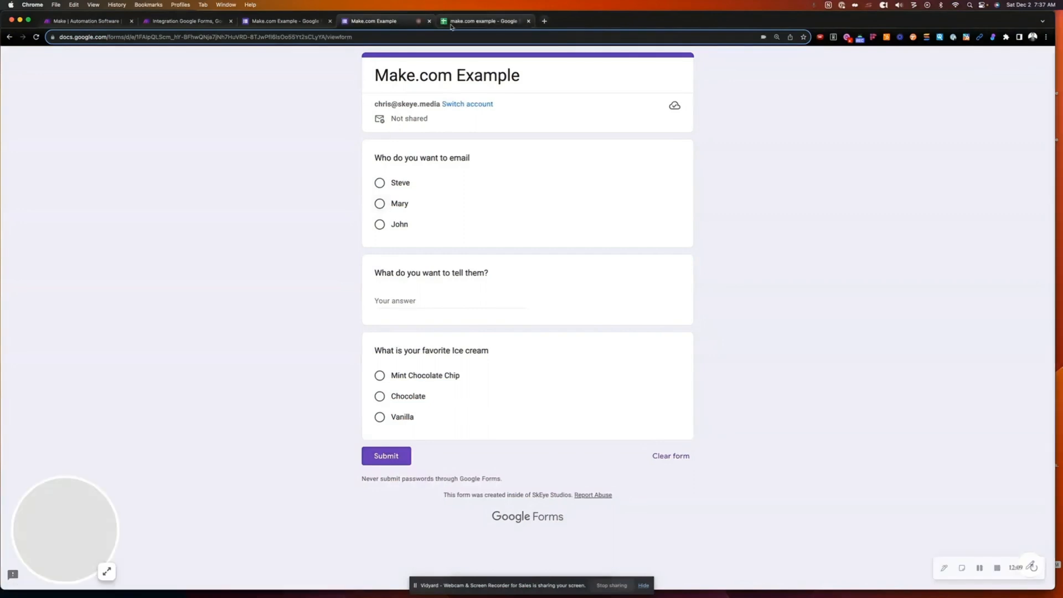
click(479, 21)
click(224, 194)
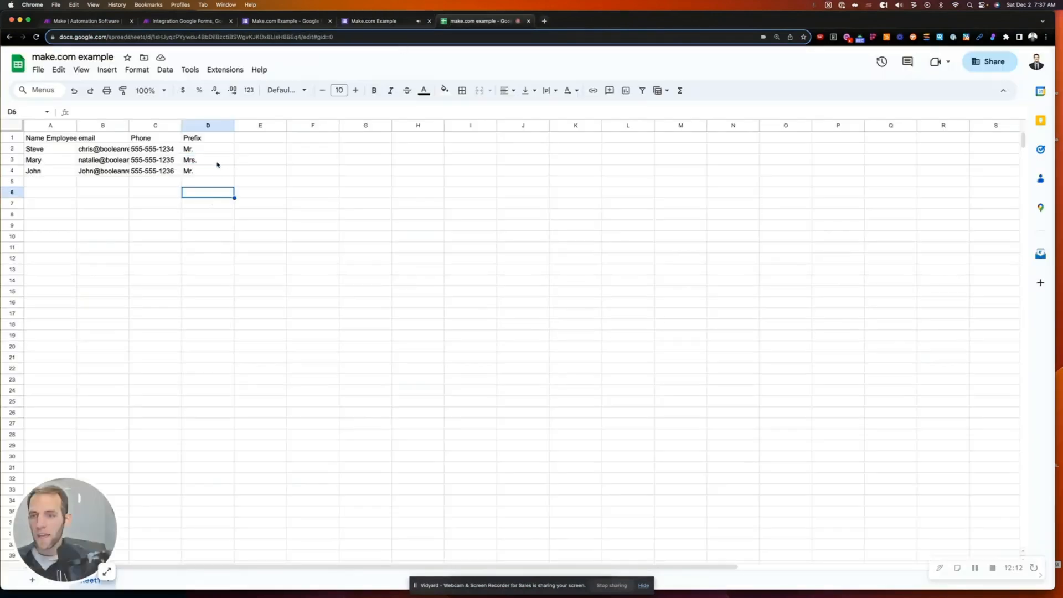
click(194, 150)
key(shift+Left)
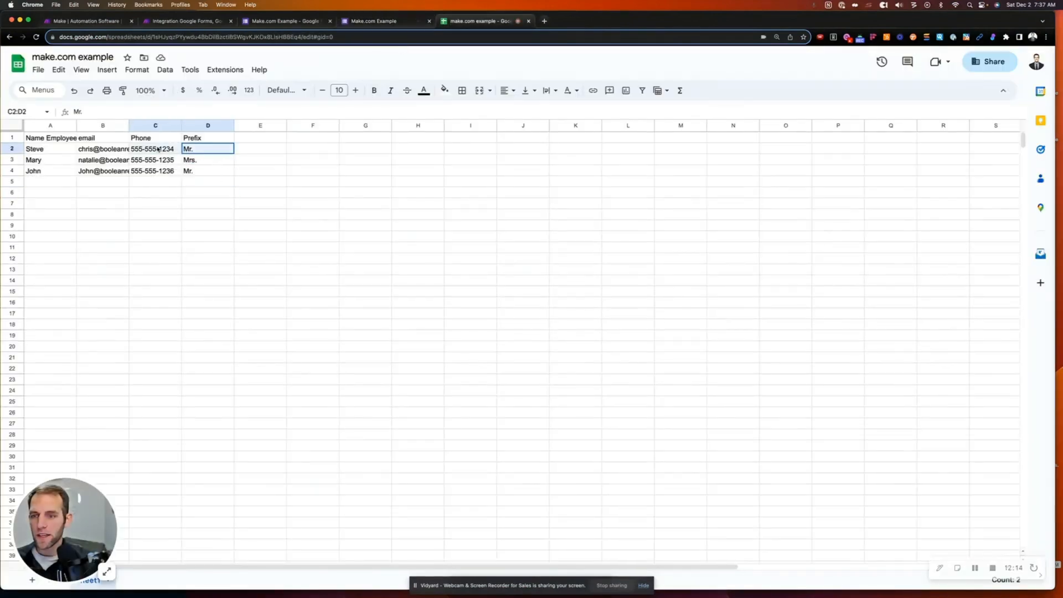
key(Delete)
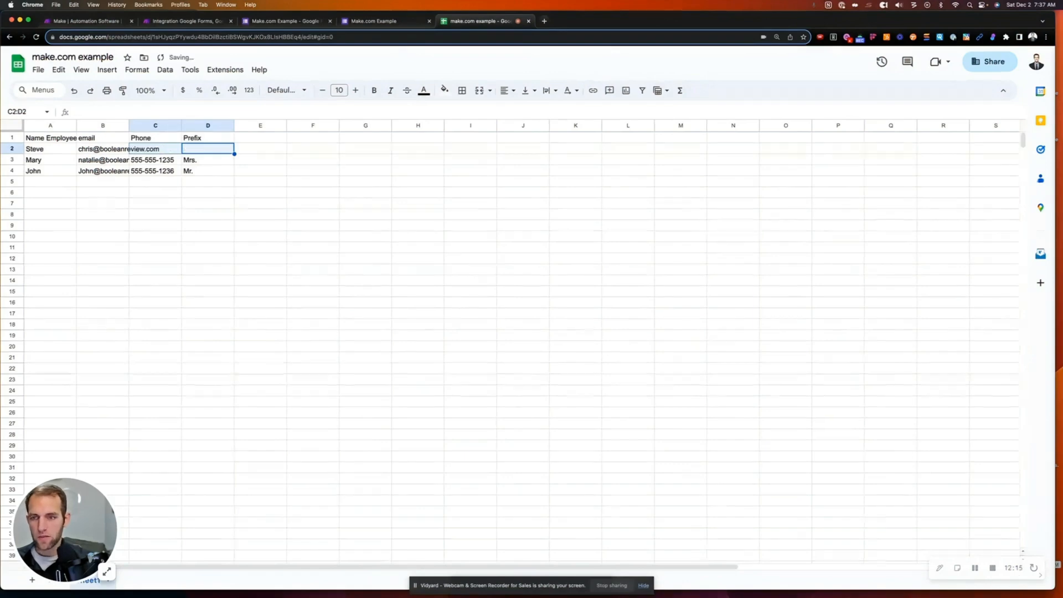
click(201, 149)
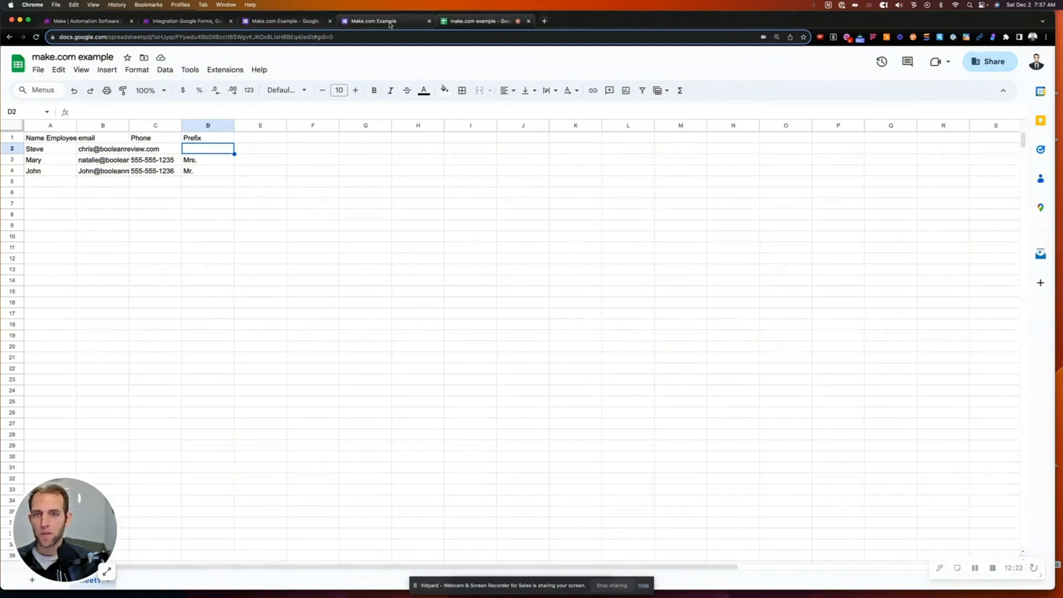
click(282, 21)
- Submit a form response for the first recipient with 'See if thiese routre options work' and Mint Chocolate Chip
click(376, 21)
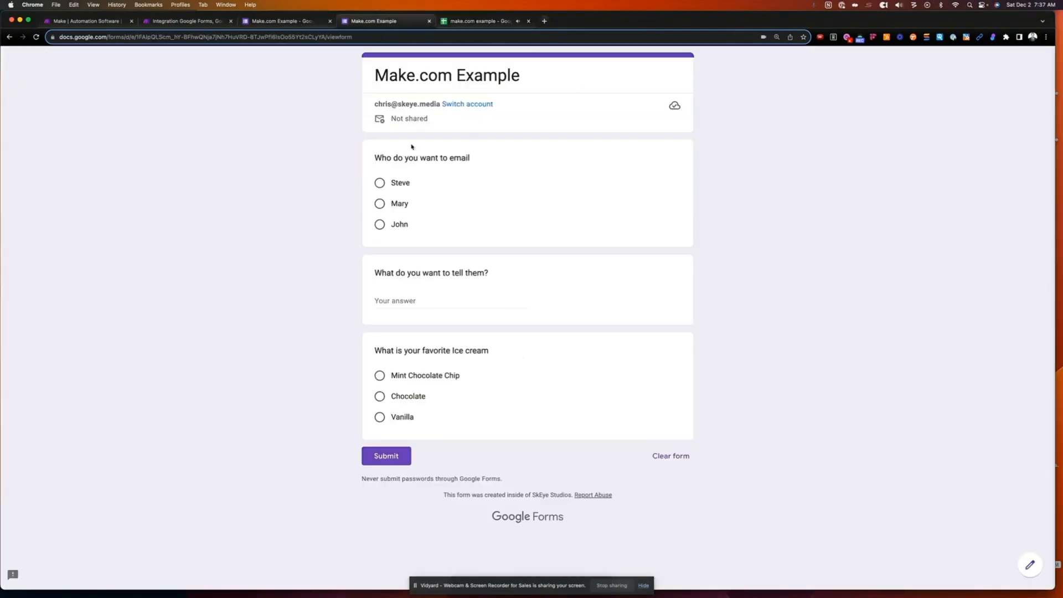
click(380, 183)
click(424, 320)
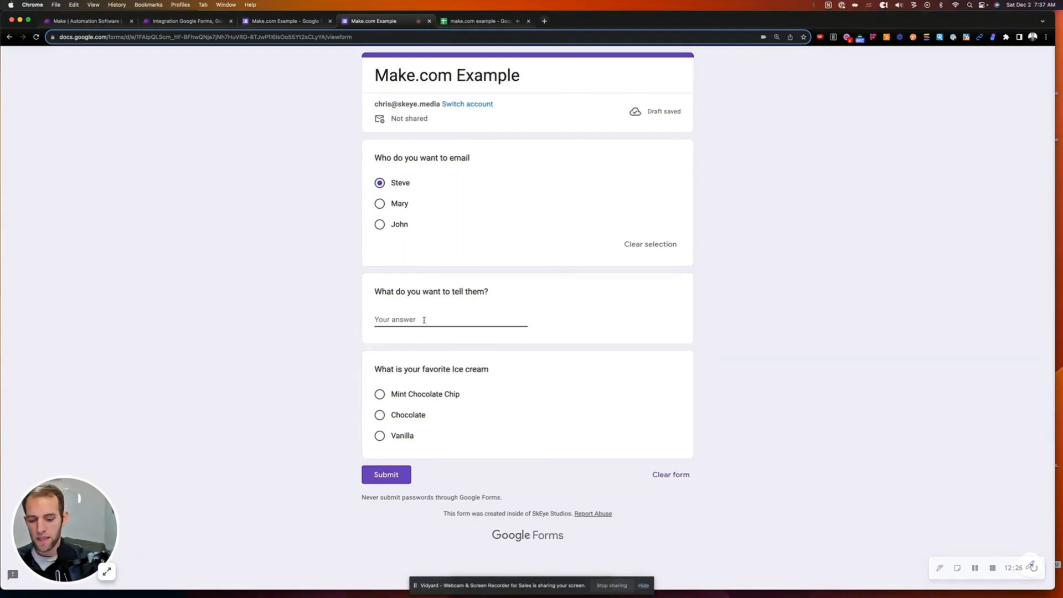
text(See if thi)
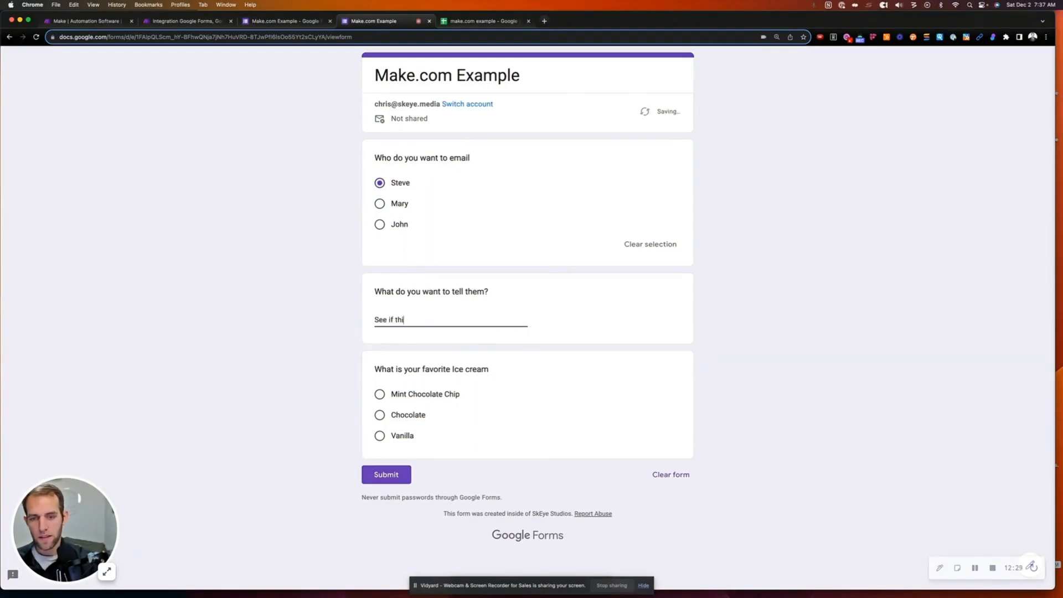
text(ese routre )
text(options work)
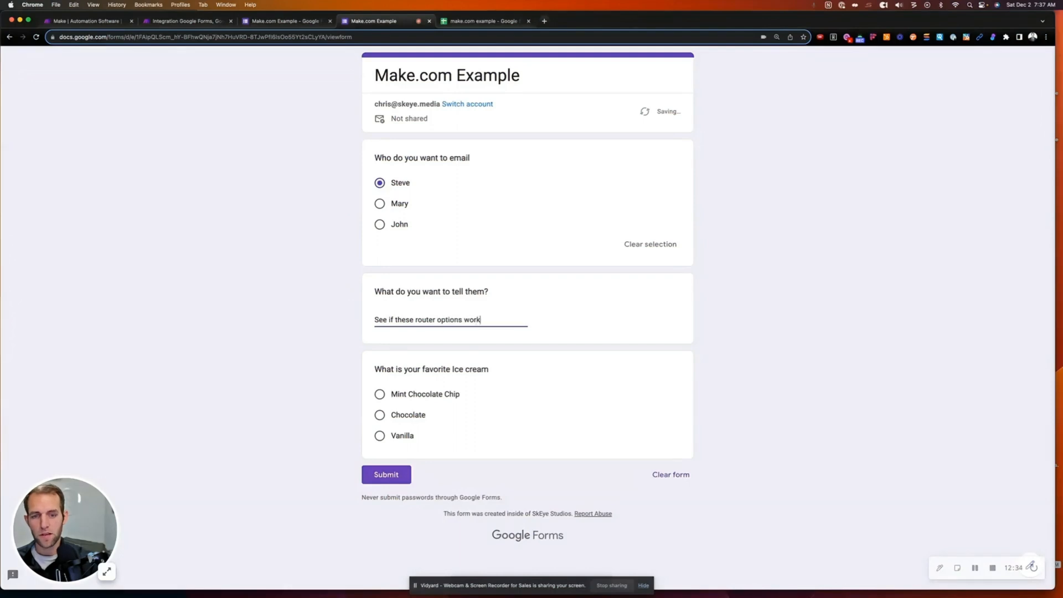
click(380, 395)
click(386, 493)
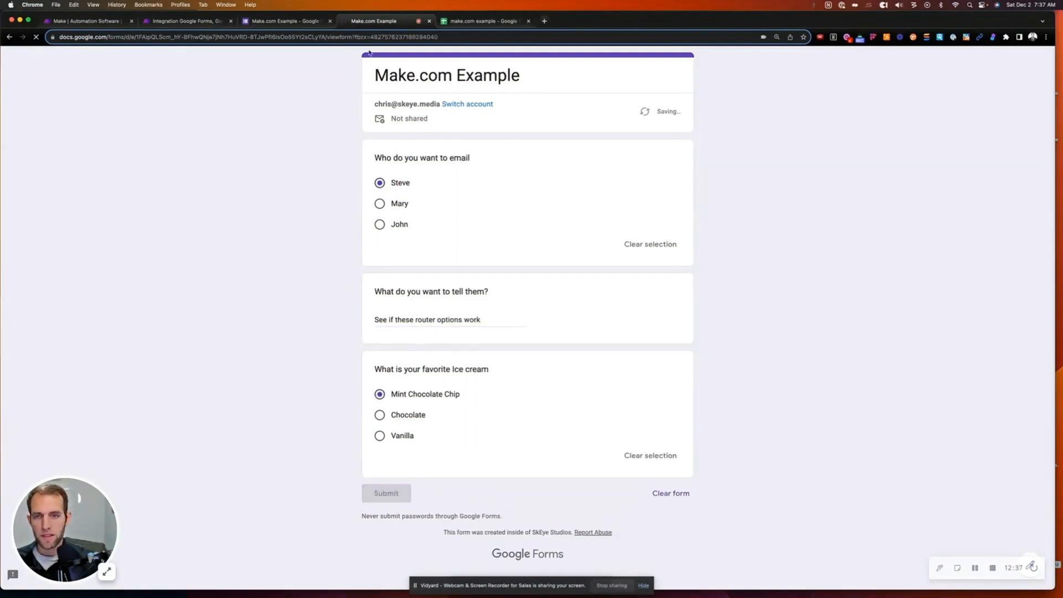
click(183, 21)
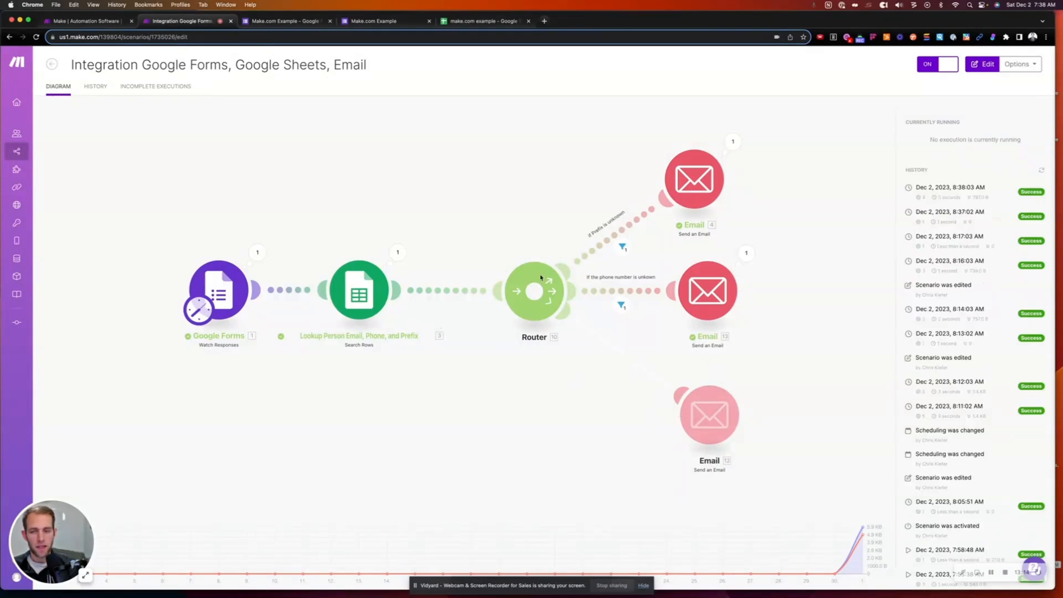
- Inspect the latest run's Google Forms output, revealing the Mint Chocolate Chip and recipient answers
click(260, 254)
click(269, 240)
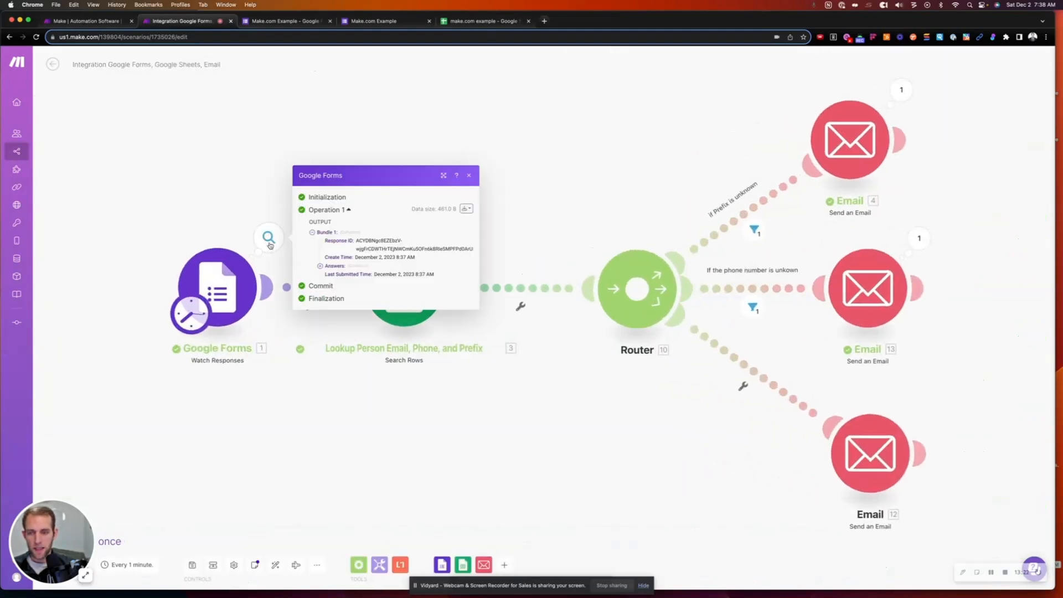
click(320, 265)
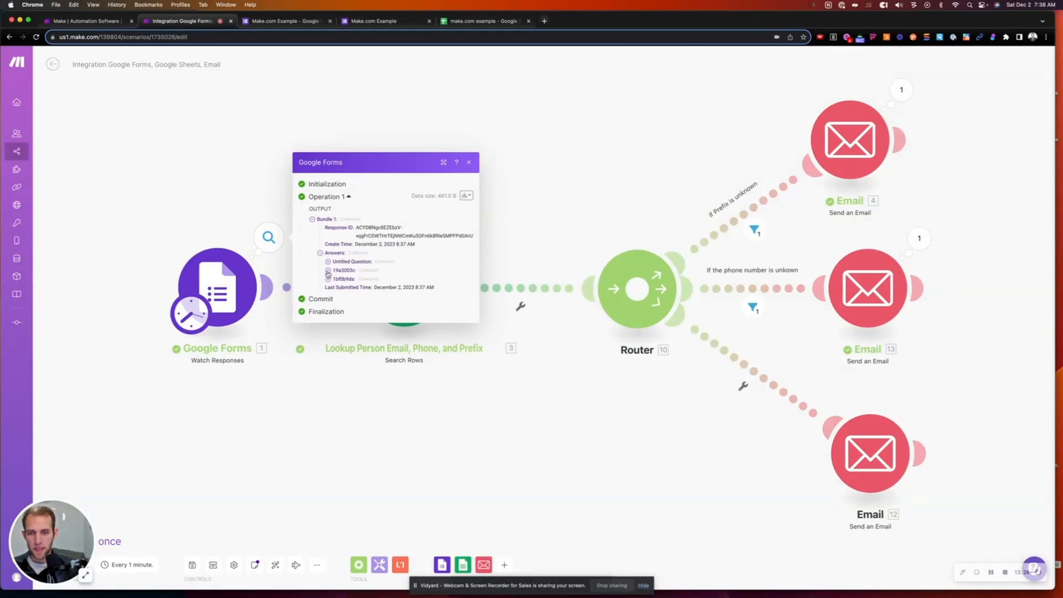
click(328, 273)
click(336, 279)
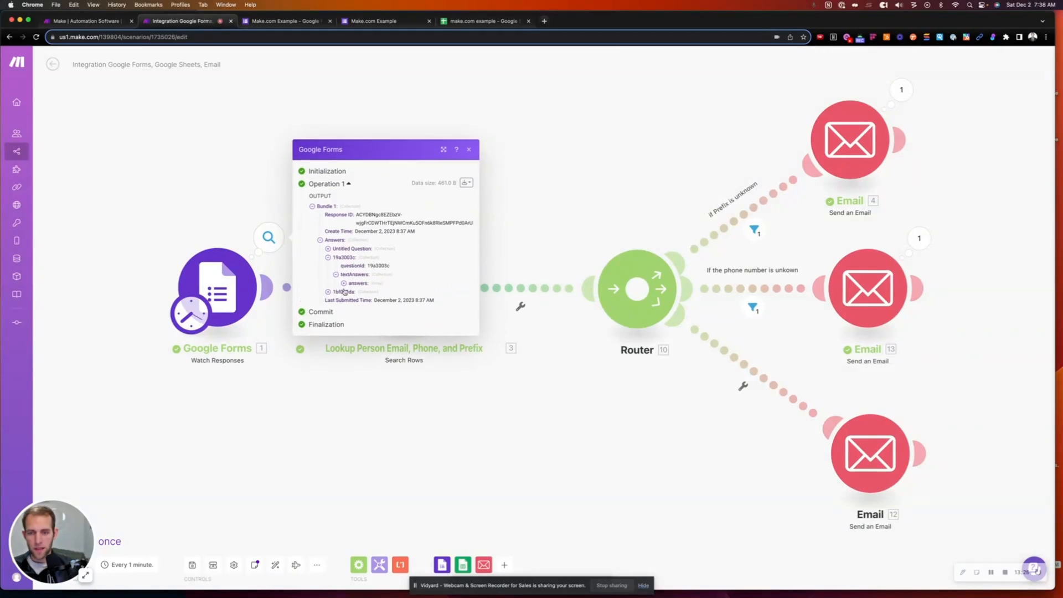
click(344, 283)
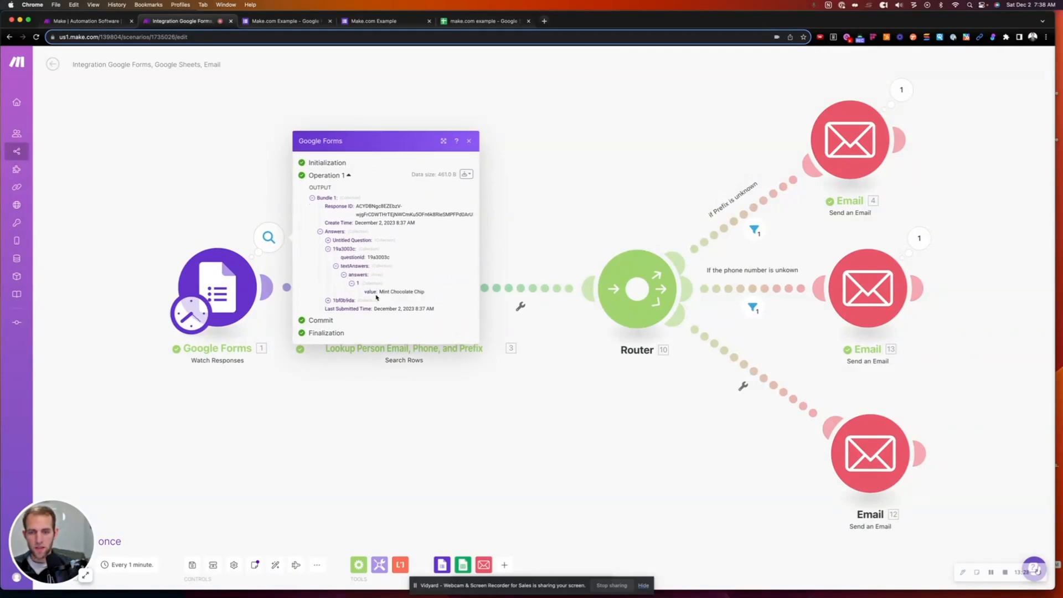
click(328, 240)
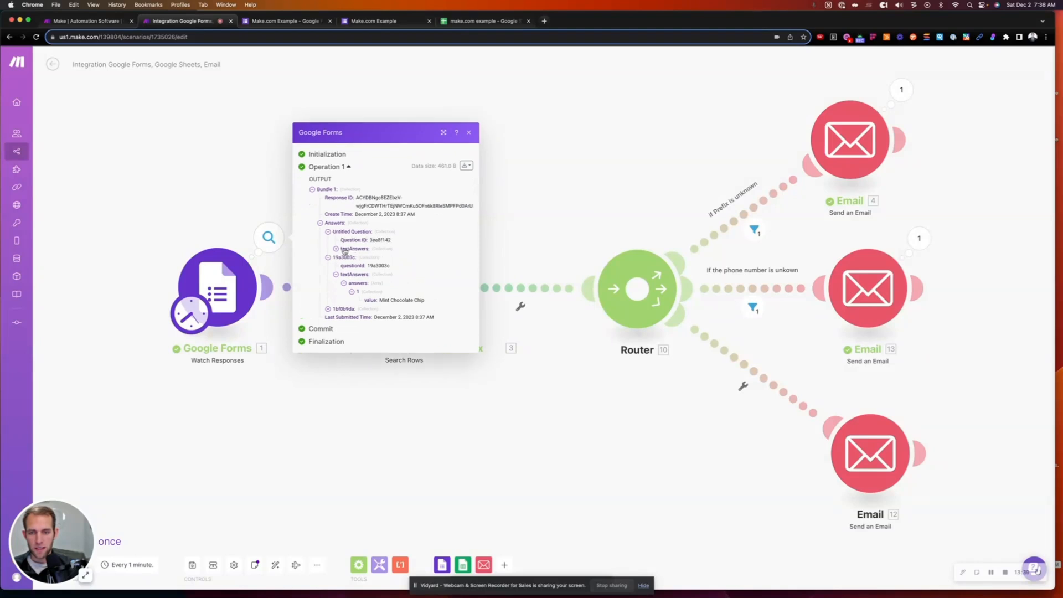
click(342, 253)
click(346, 256)
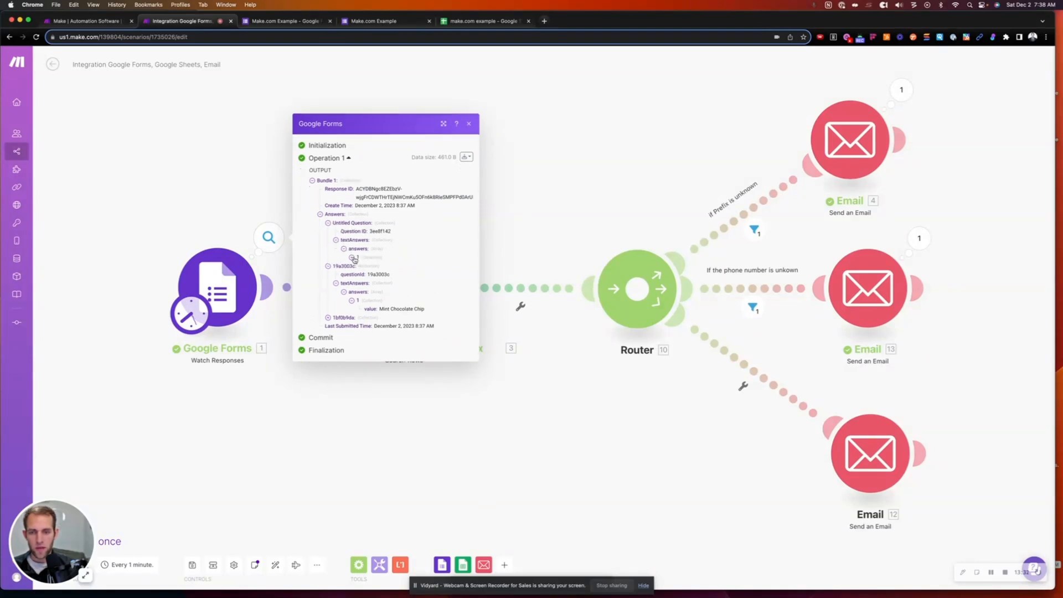
click(354, 260)
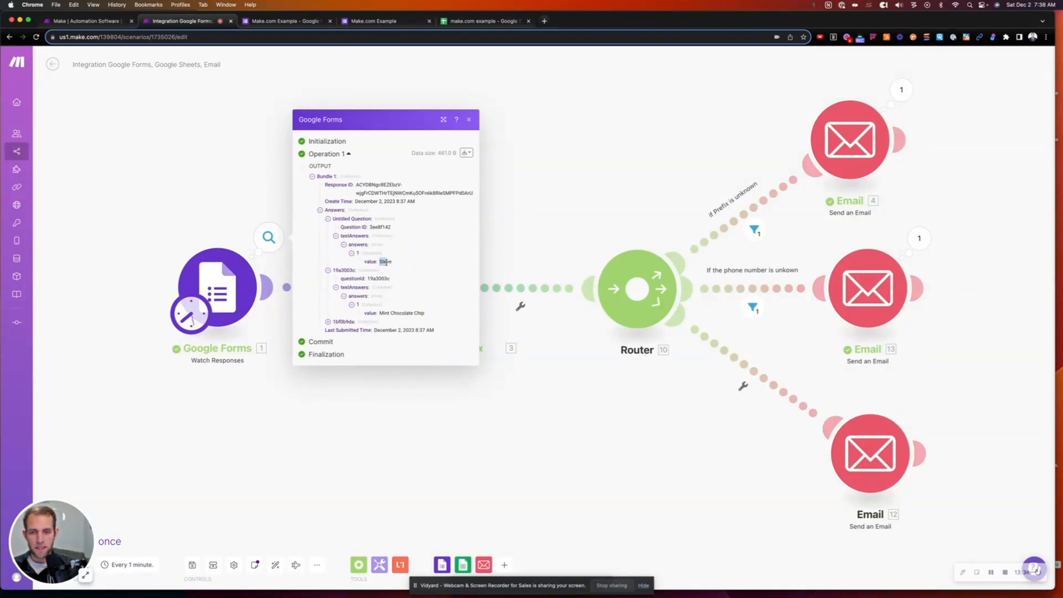
drag(384, 262, 395, 266)
click(273, 182)
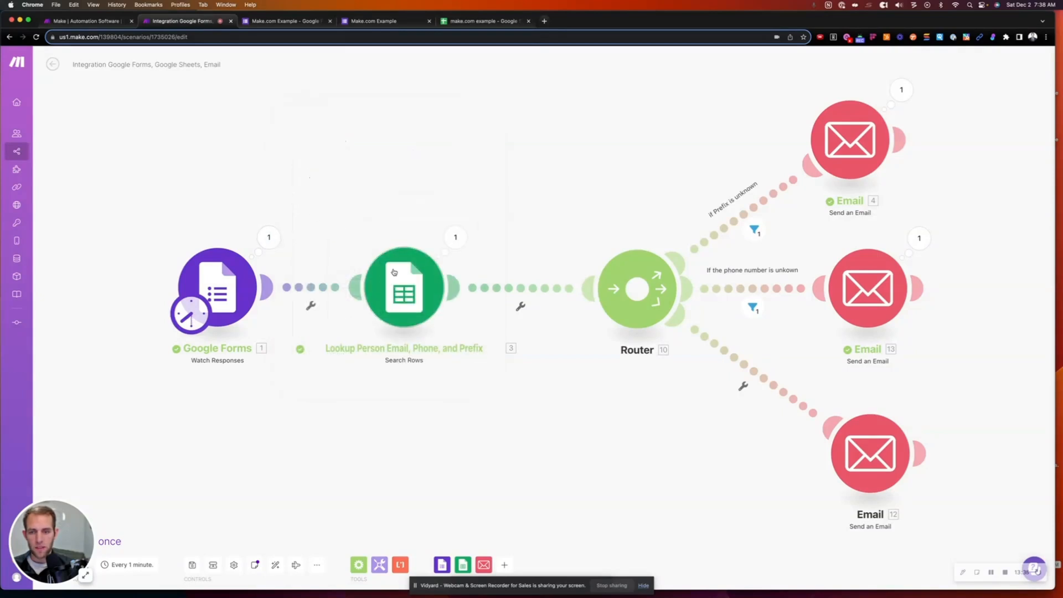
- Check the Google Sheets lookup's filter value and matched row 2 against the spreadsheet
click(448, 246)
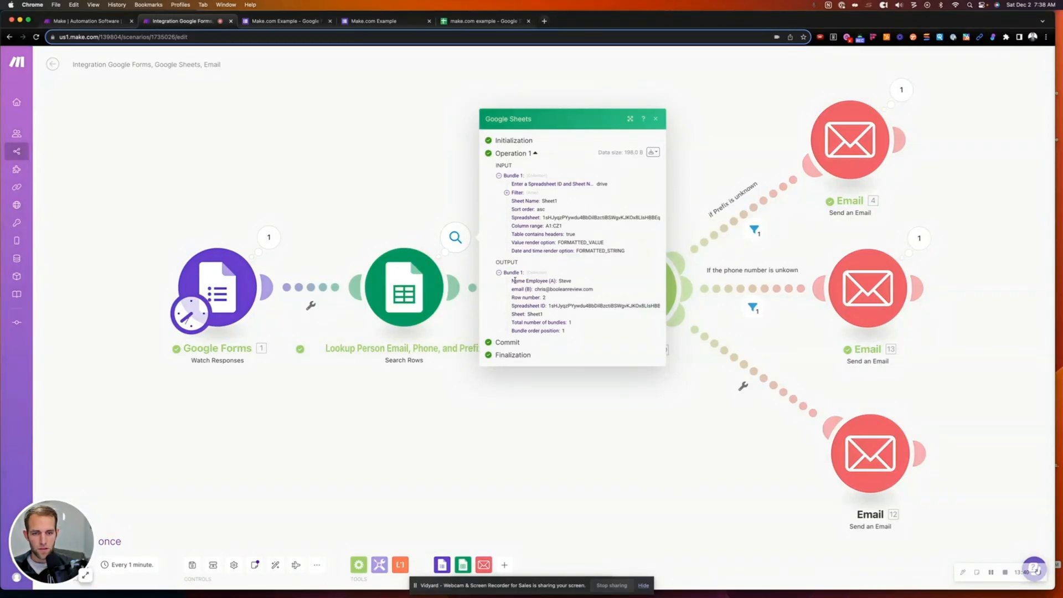
click(506, 194)
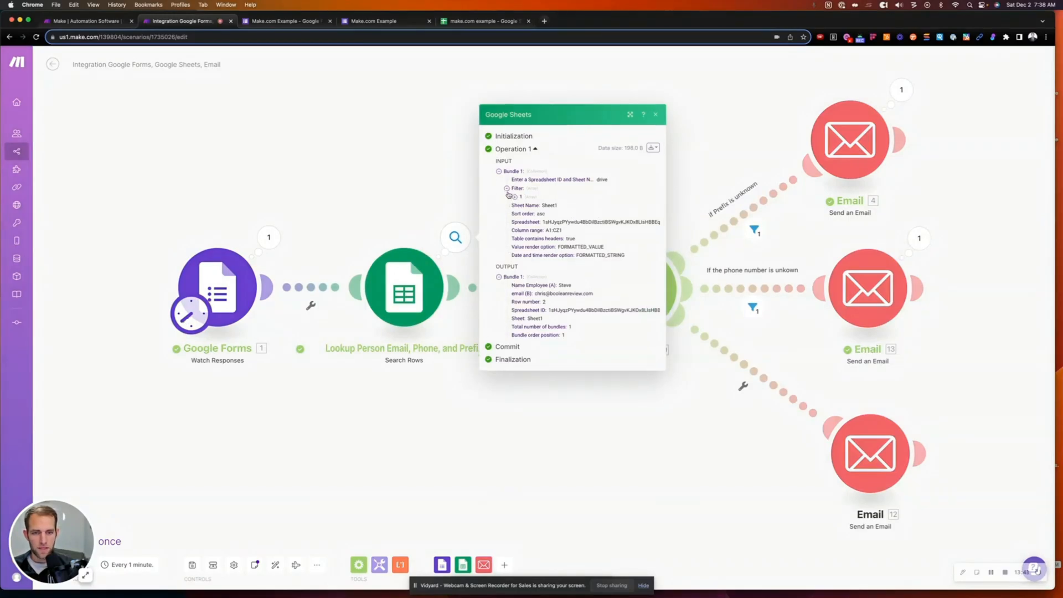
click(516, 198)
click(523, 205)
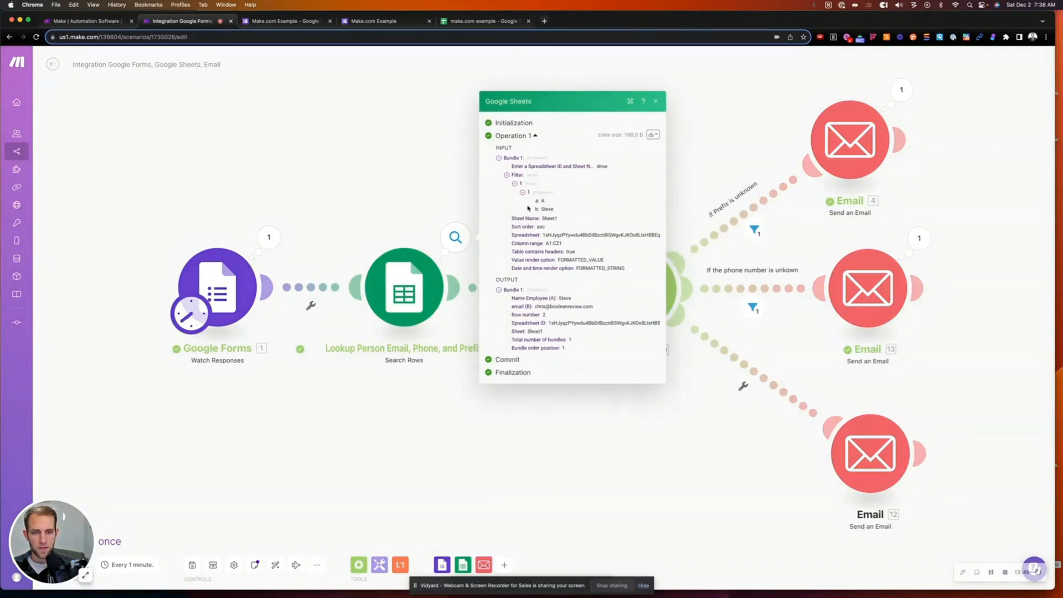
double_click(546, 206)
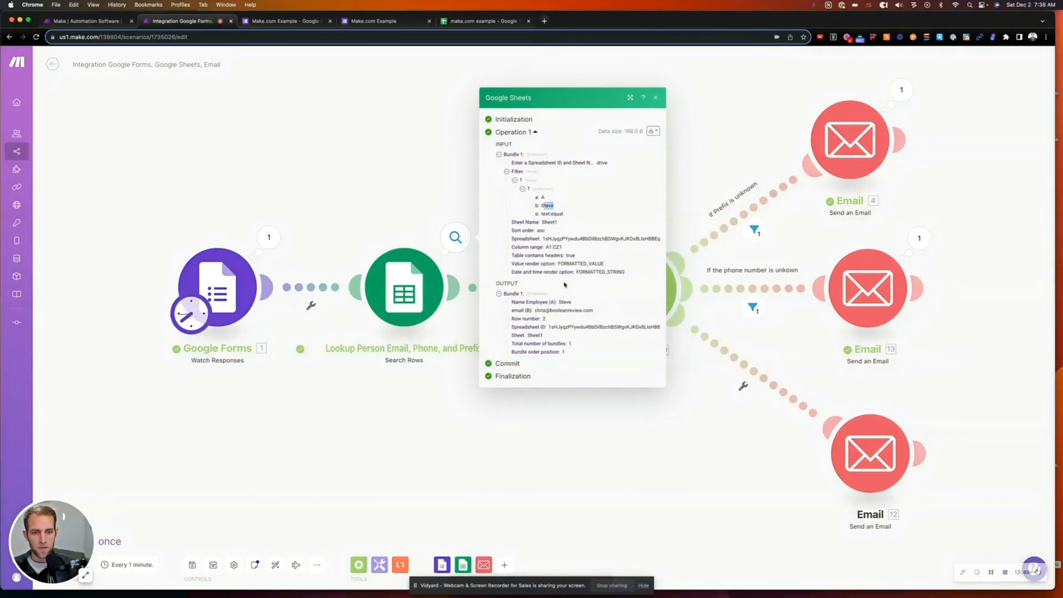
double_click(564, 303)
drag(535, 311, 593, 311)
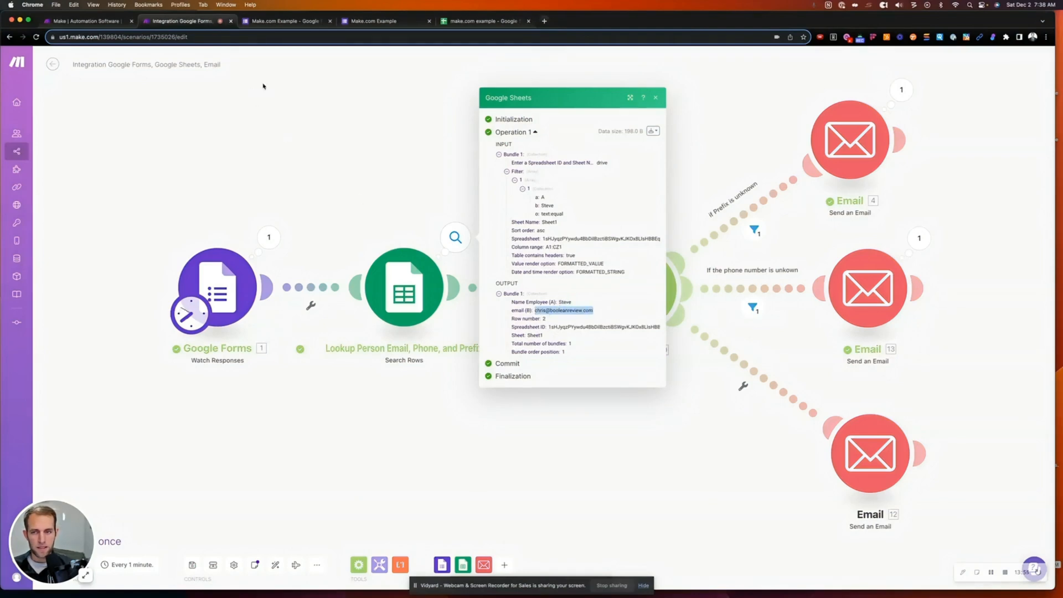
click(477, 21)
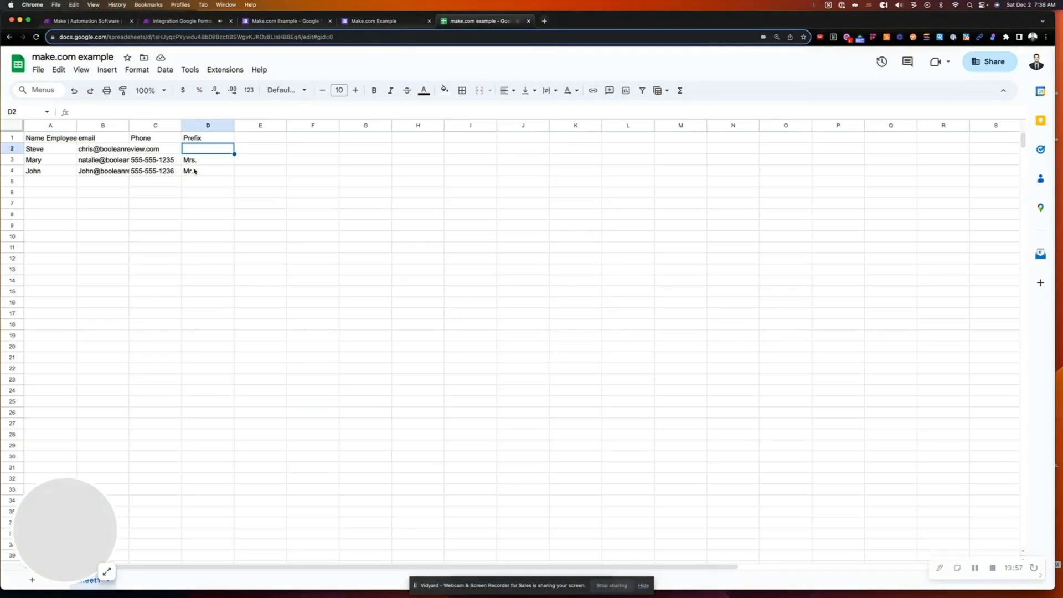
click(203, 23)
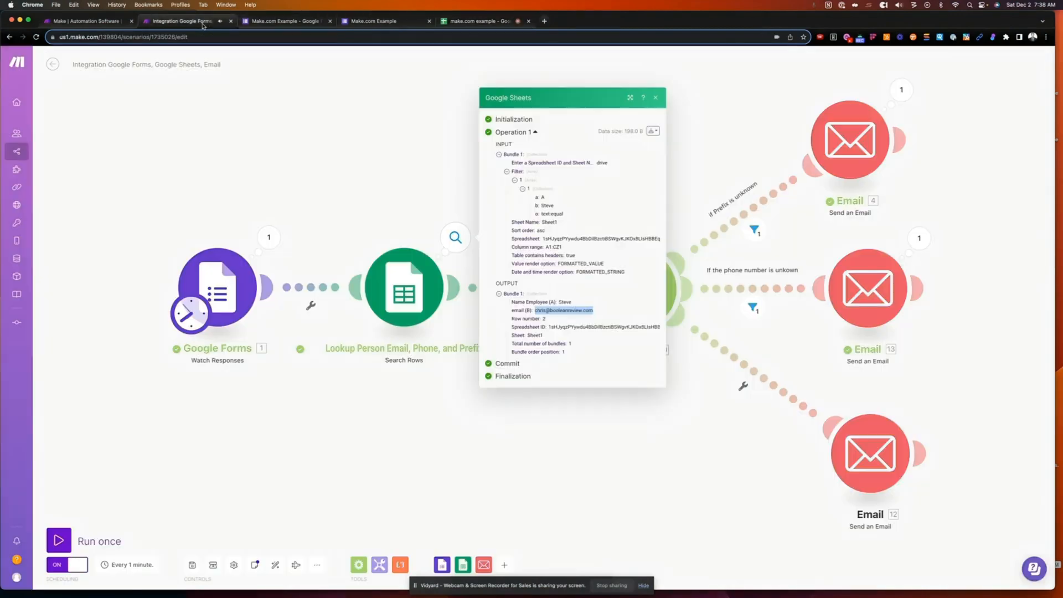
click(727, 195)
- Inspect the 'If Prefix is unknown' route filter, showing Bundle 1 passed, then close it
mouse_move(755, 230)
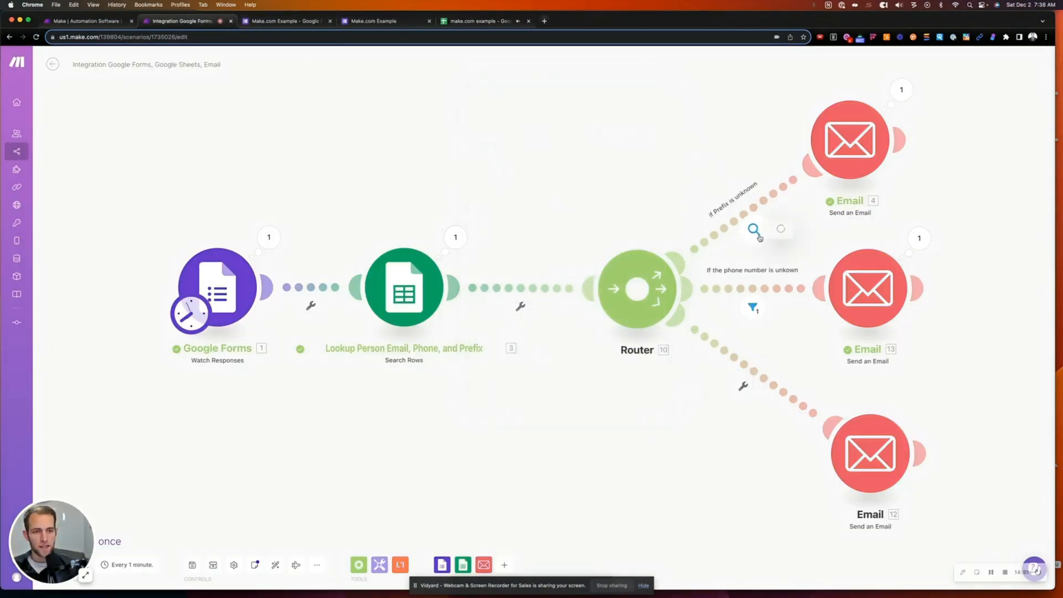
click(755, 232)
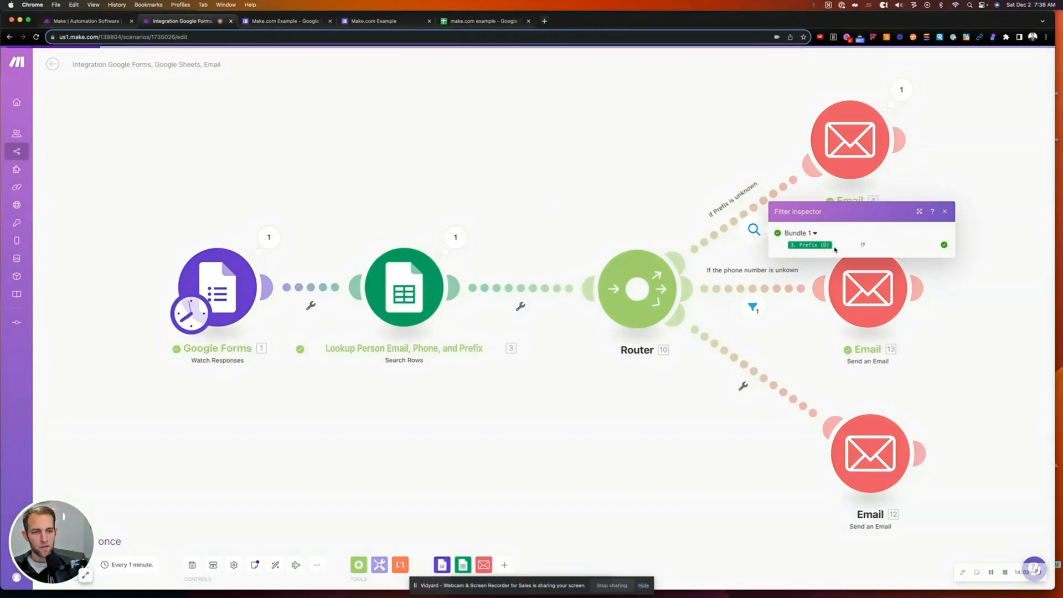
mouse_move(826, 245)
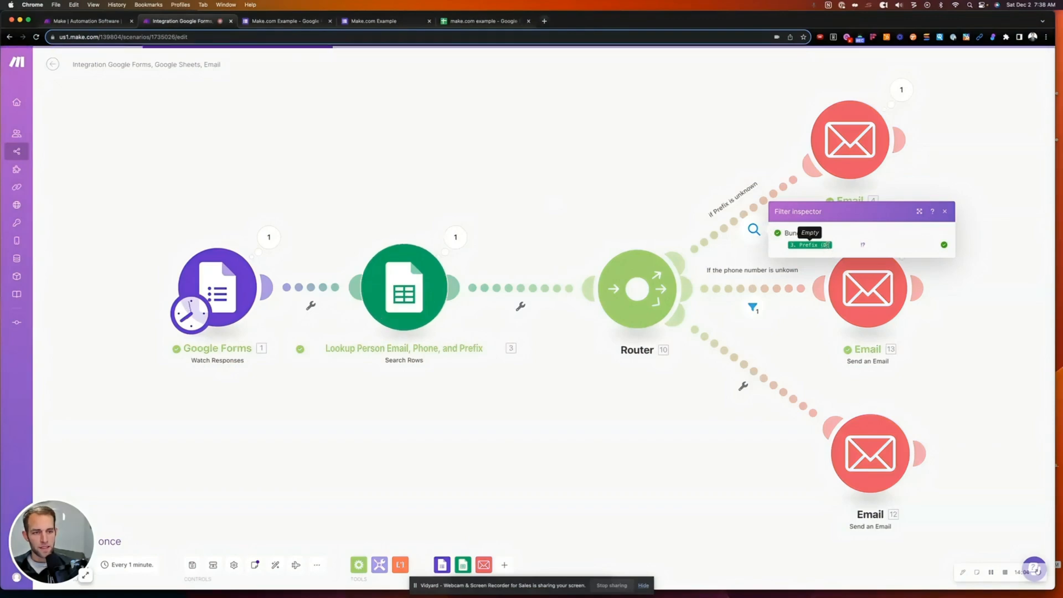
click(946, 212)
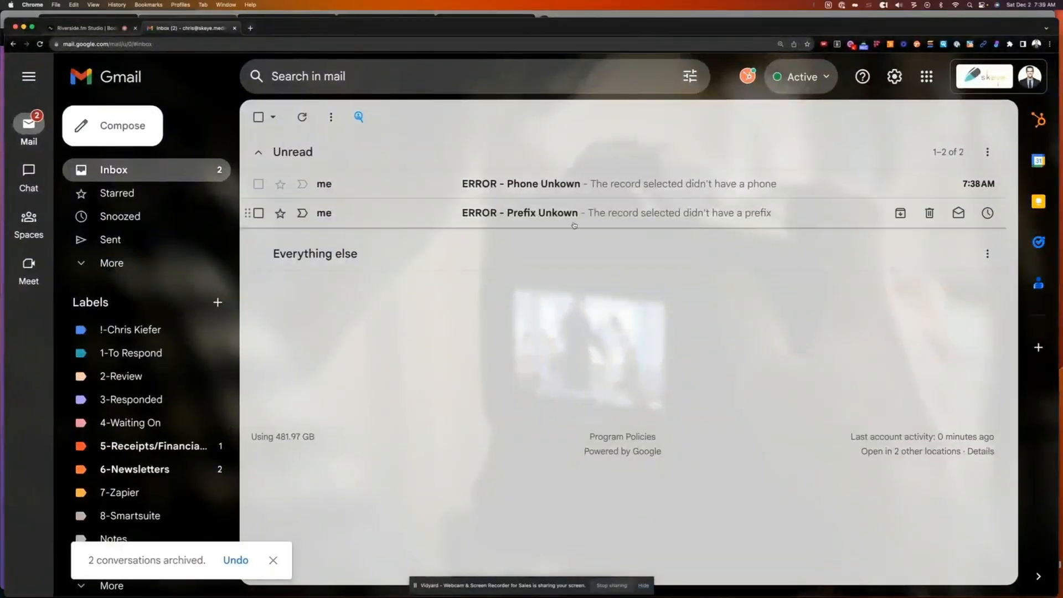
- Read the Prefix Unkown and Phone Unkown error emails in the Gmail inbox
click(575, 221)
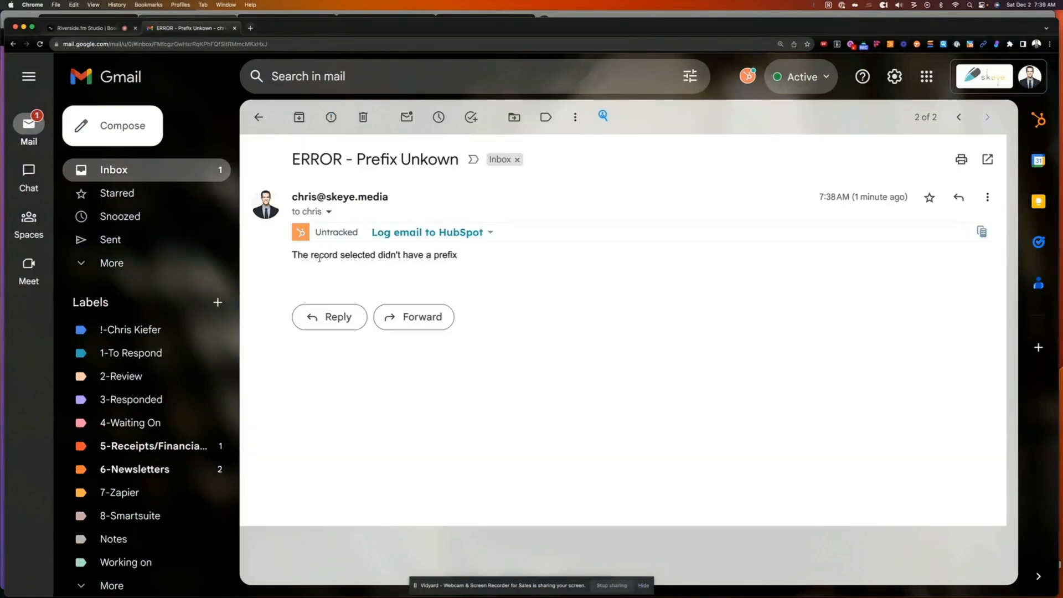
click(258, 117)
click(469, 187)
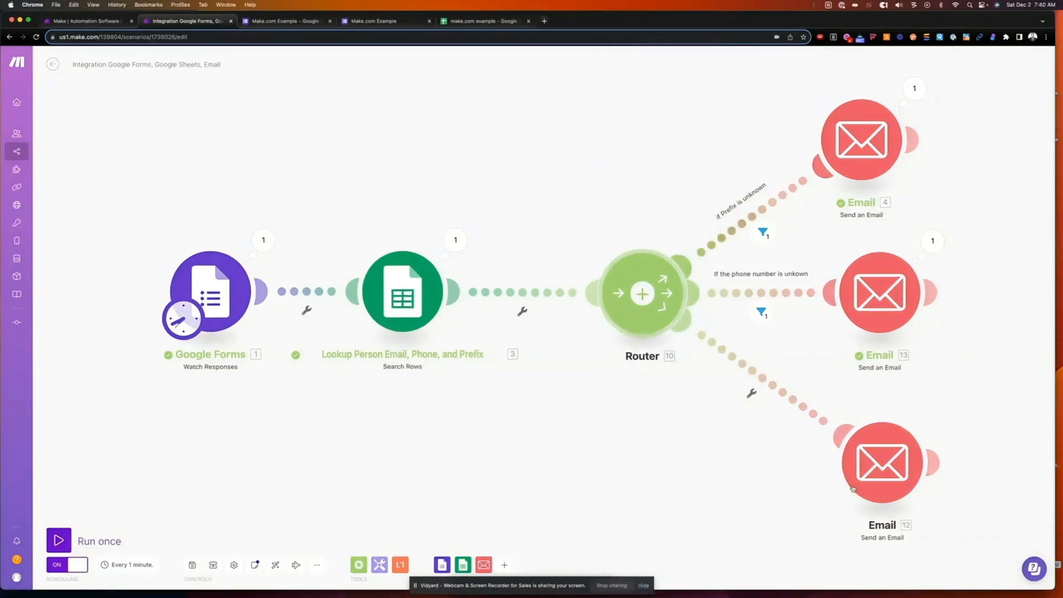
drag(677, 466, 529, 454)
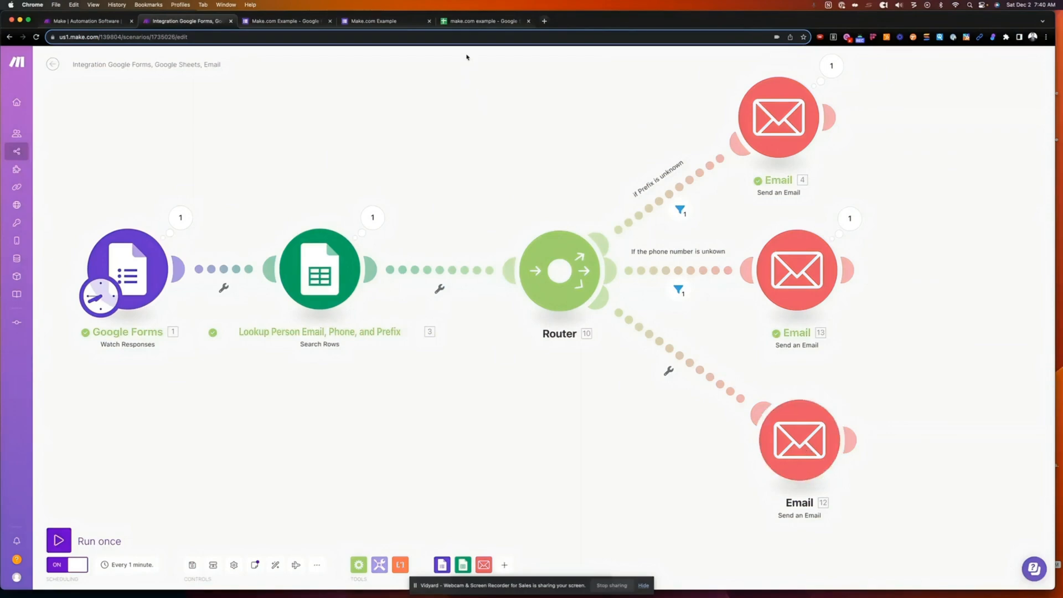
click(477, 21)
- Enter the new employee's name in A5 and their email handle in B5
click(91, 183)
click(71, 183)
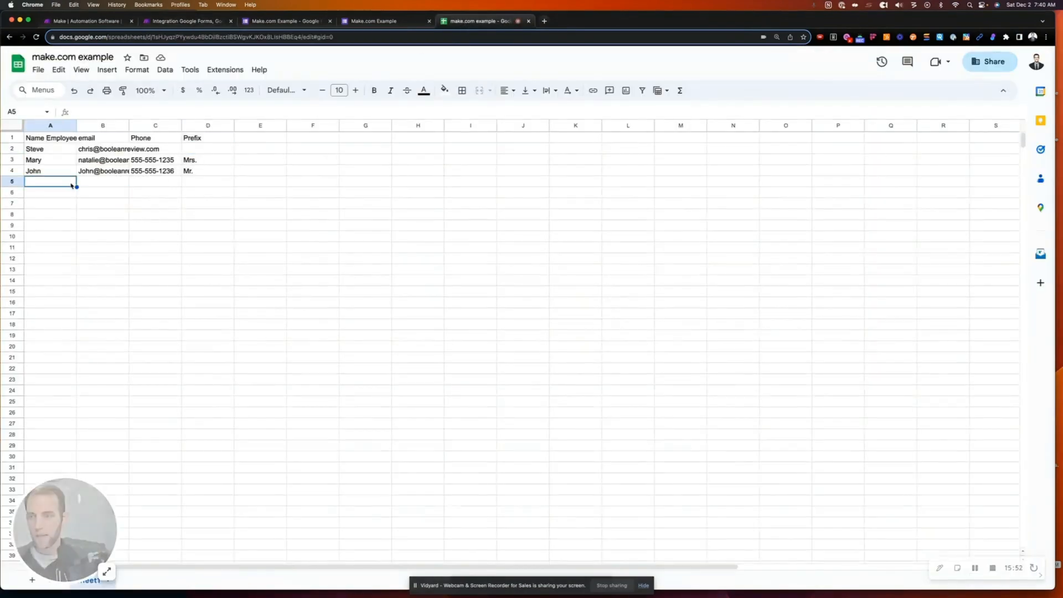
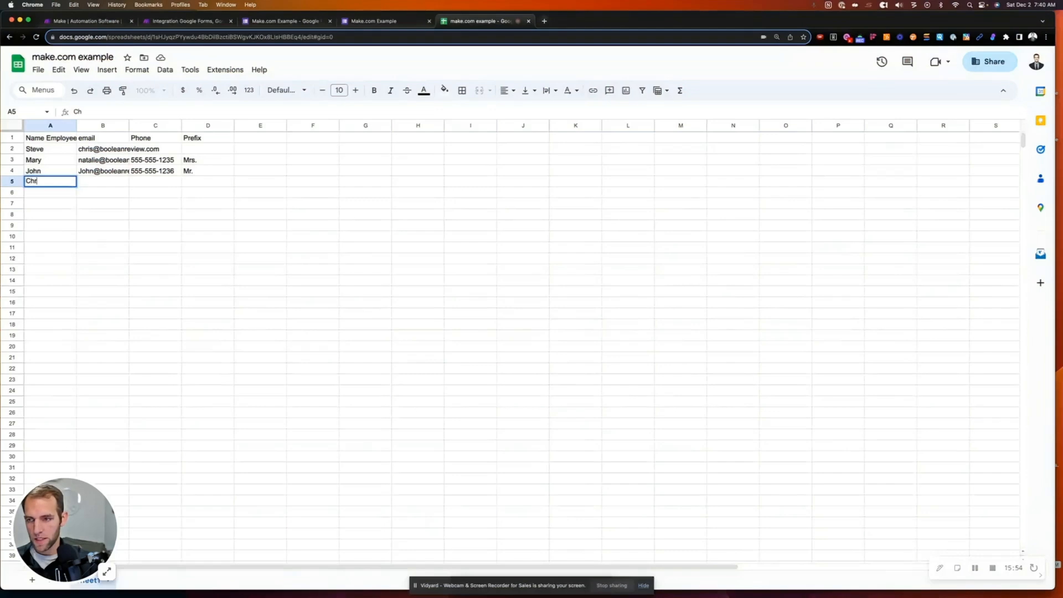
key(Tab)
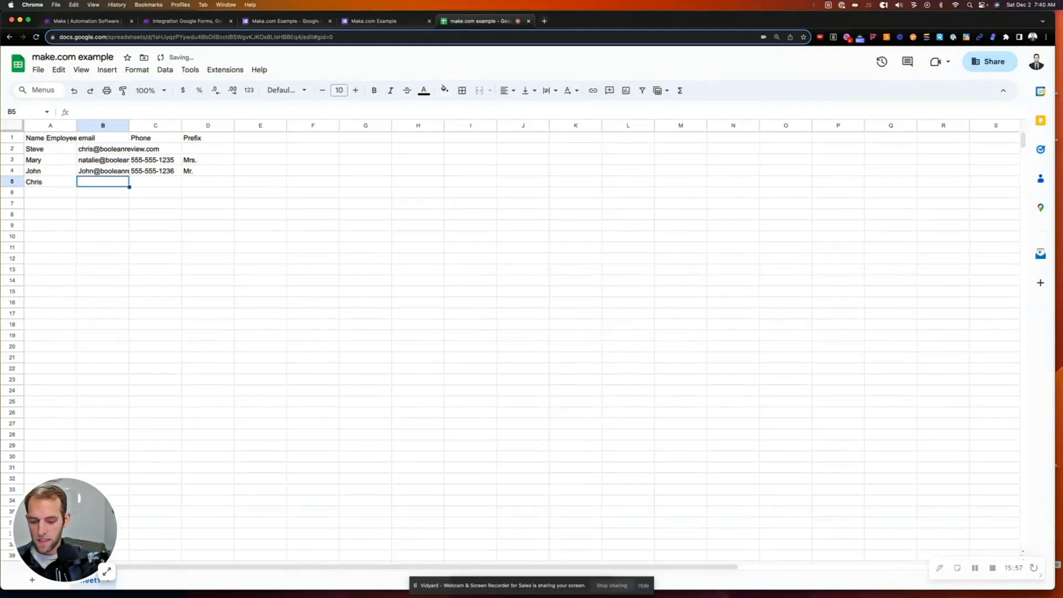
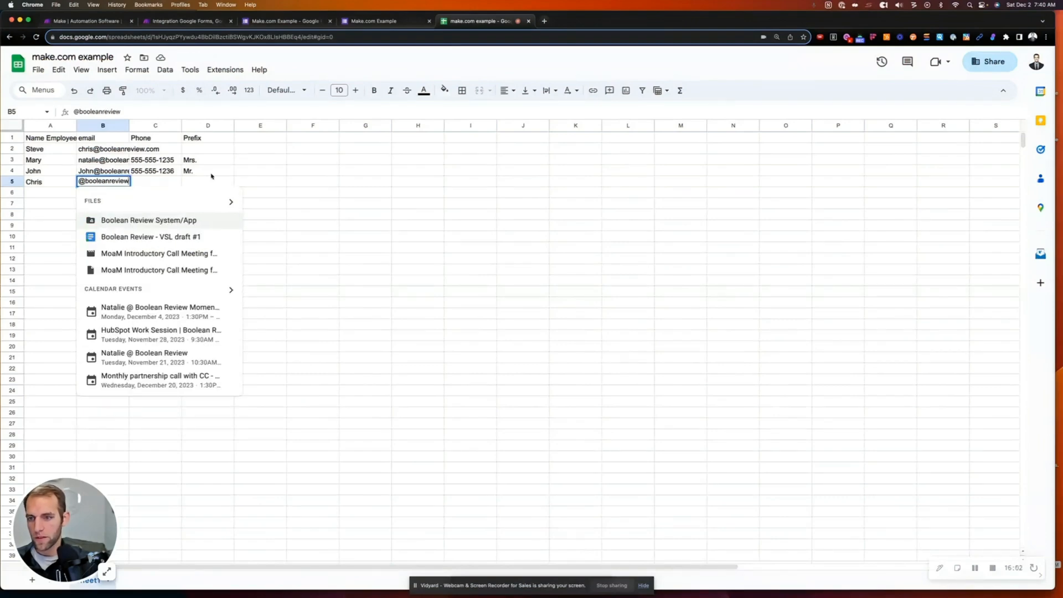
click(318, 182)
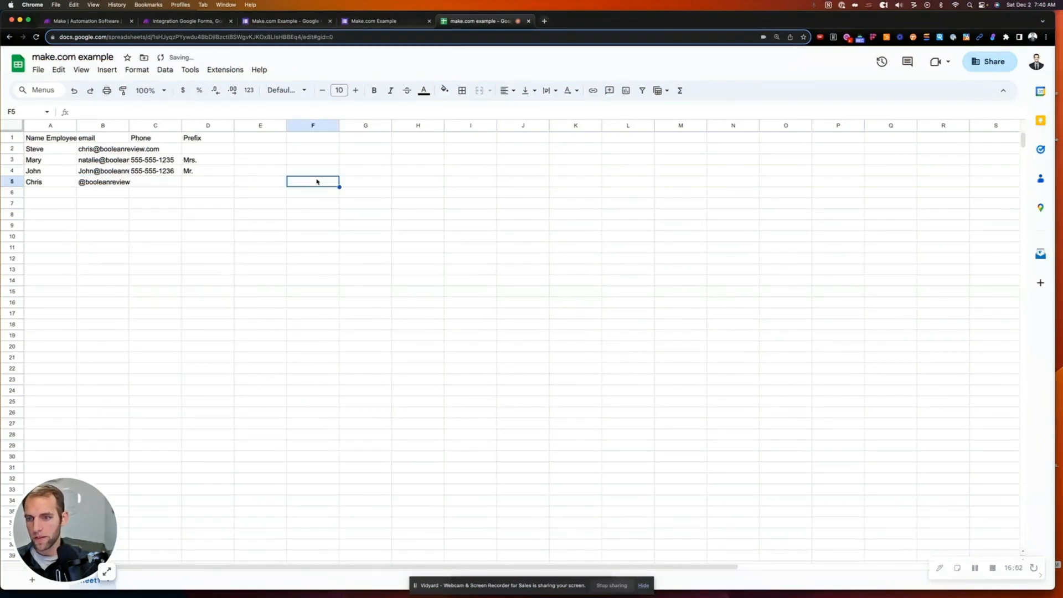
- Copy C3's phone number into C5 and set D5's prefix to Mr
click(144, 185)
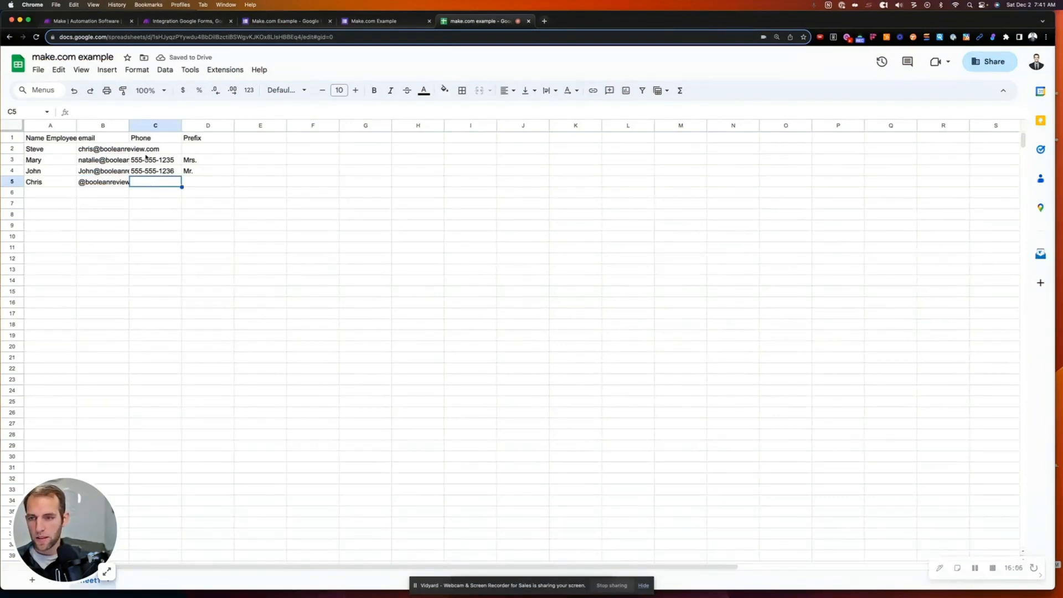
click(147, 160)
key(super+c)
click(167, 185)
key(super+v)
click(209, 186)
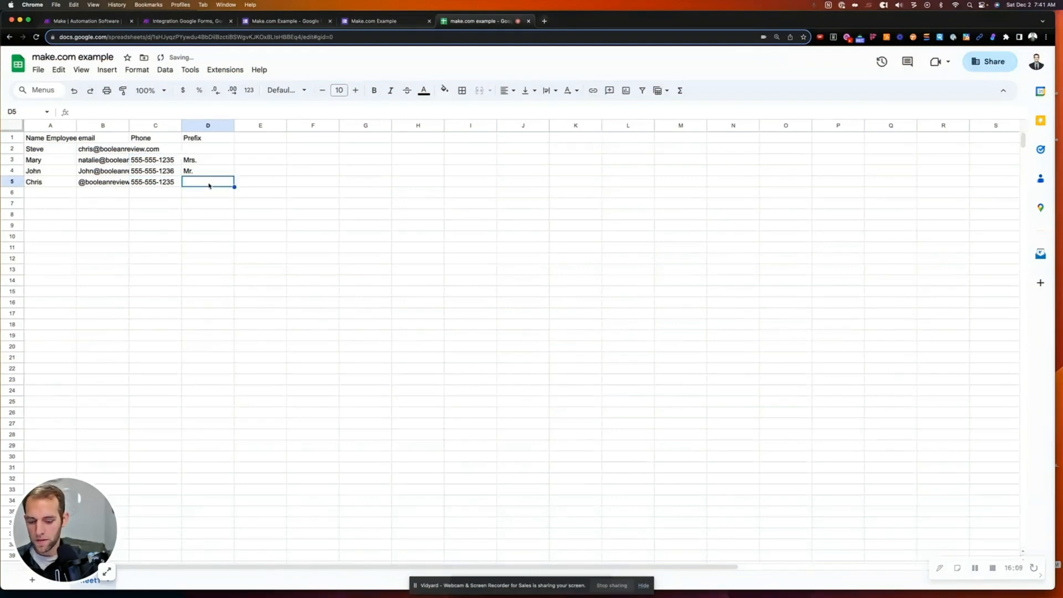
text(Mr.)
click(194, 224)
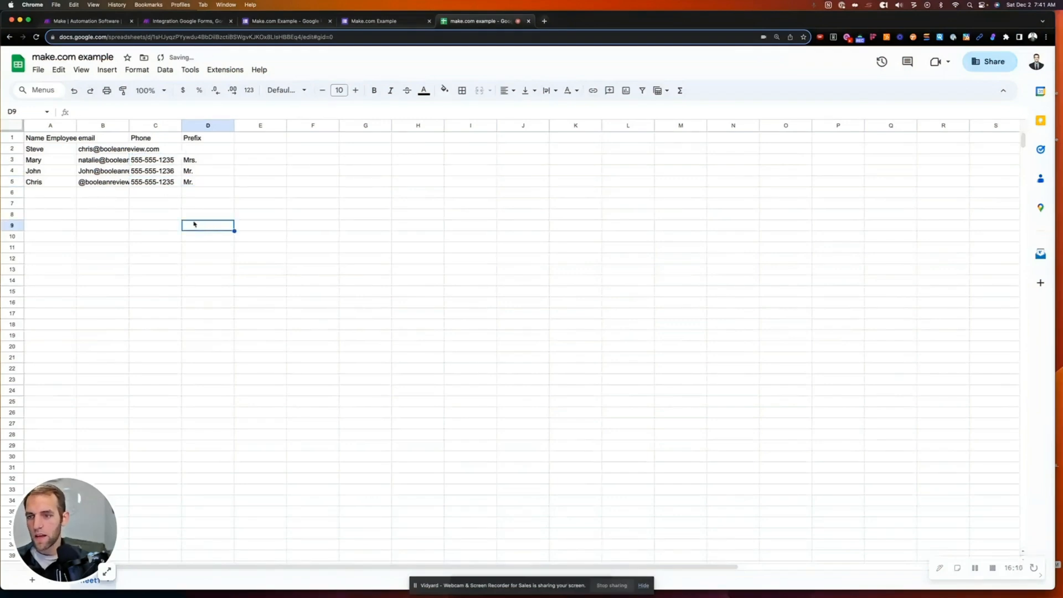
click(85, 184)
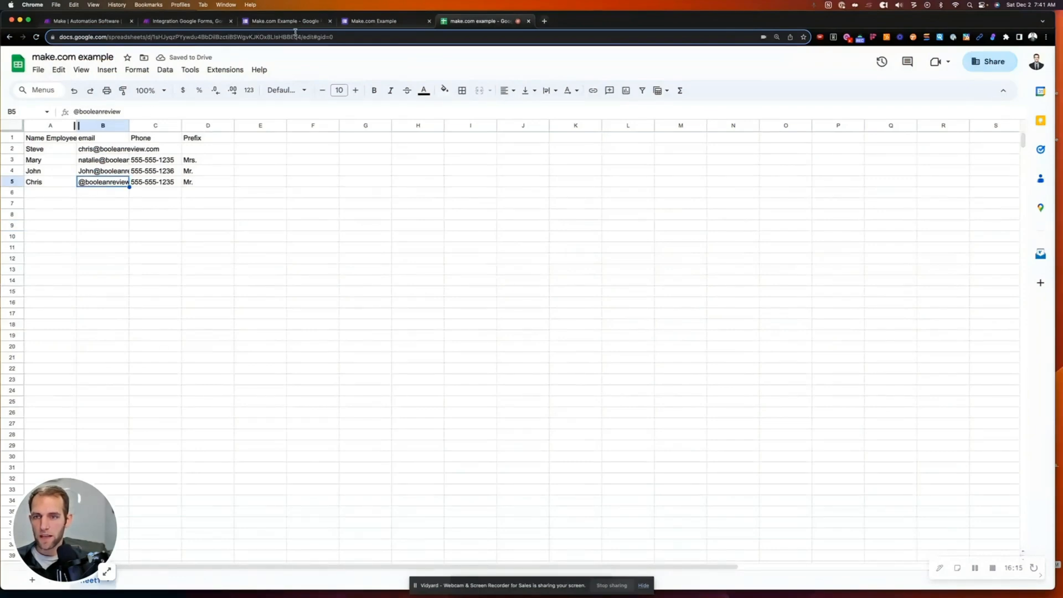
click(382, 21)
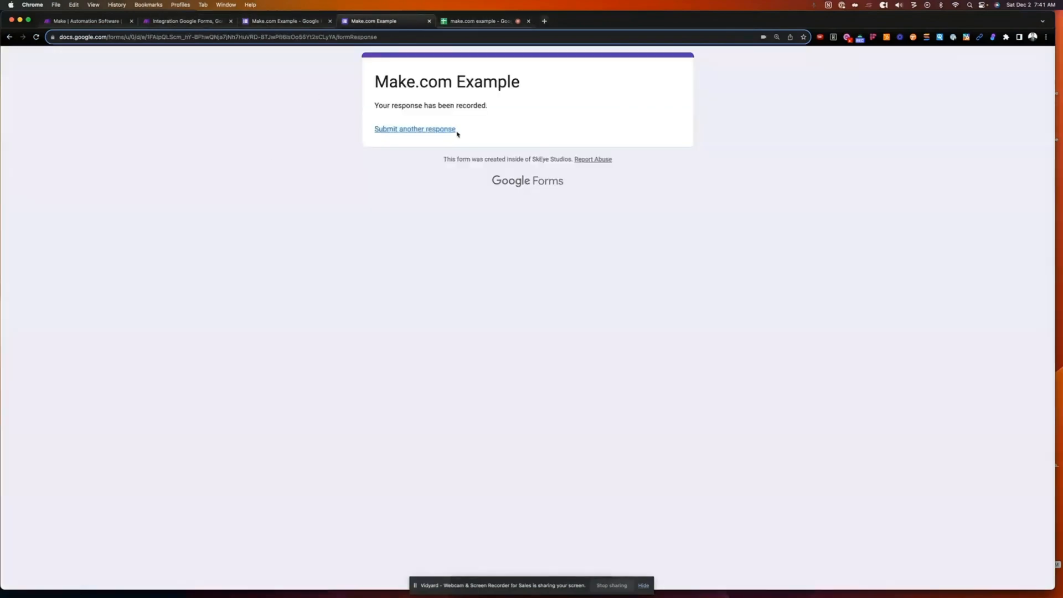
- Add the new employee as a fourth recipient option on the form's first question
click(282, 21)
click(376, 277)
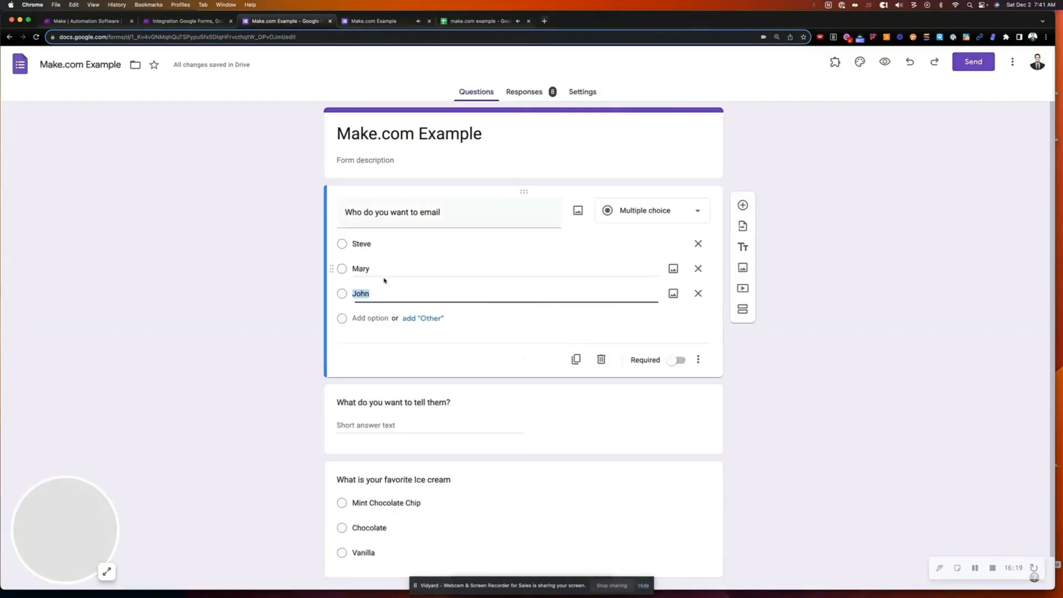
click(477, 22)
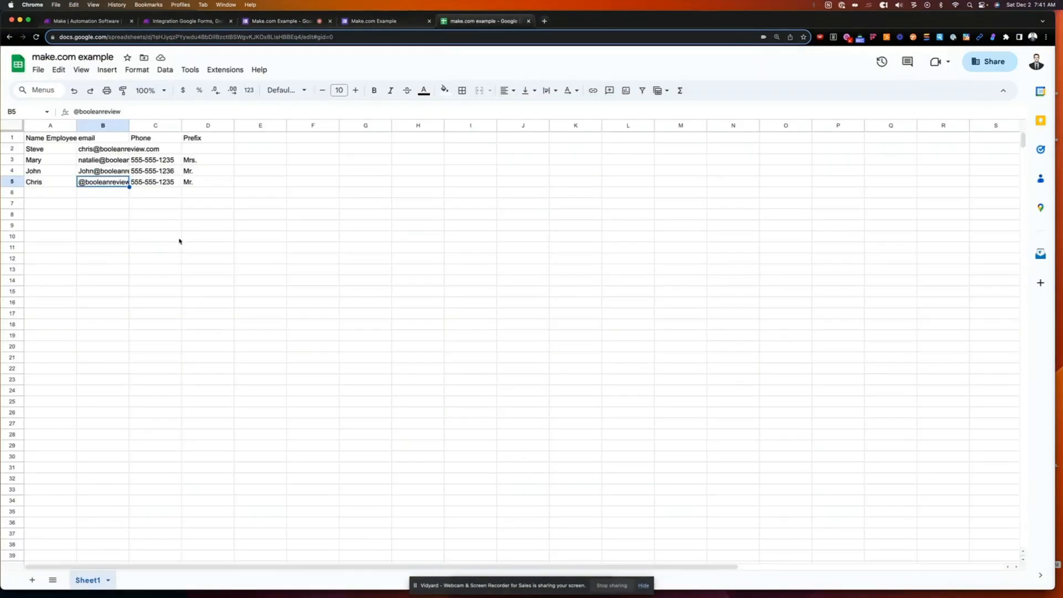
click(276, 23)
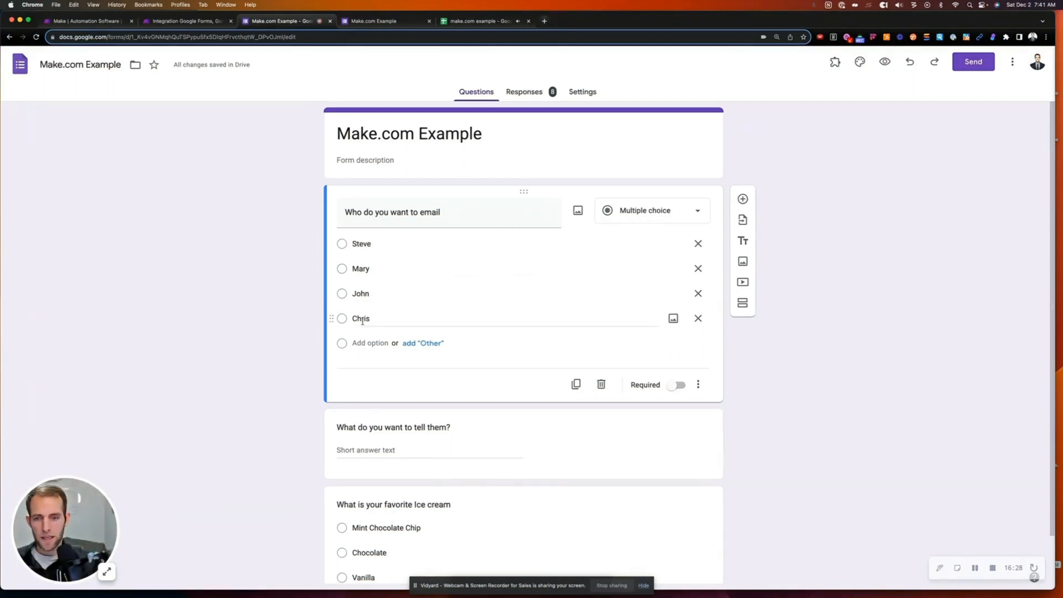
- Submit a response for the new person with message 'test' and Mint Chocolate Chip
click(364, 24)
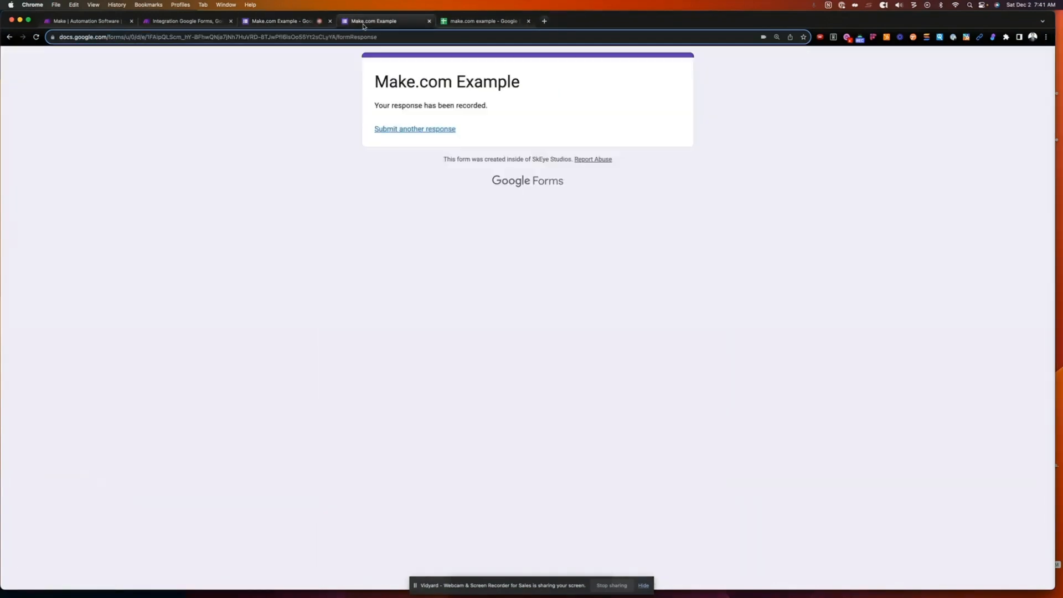
click(409, 129)
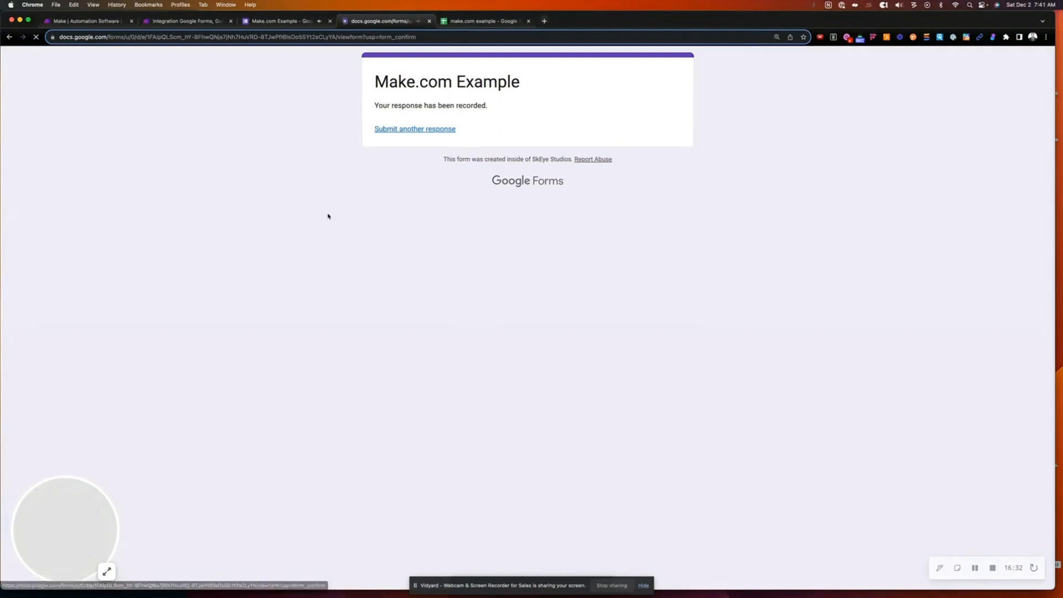
click(379, 245)
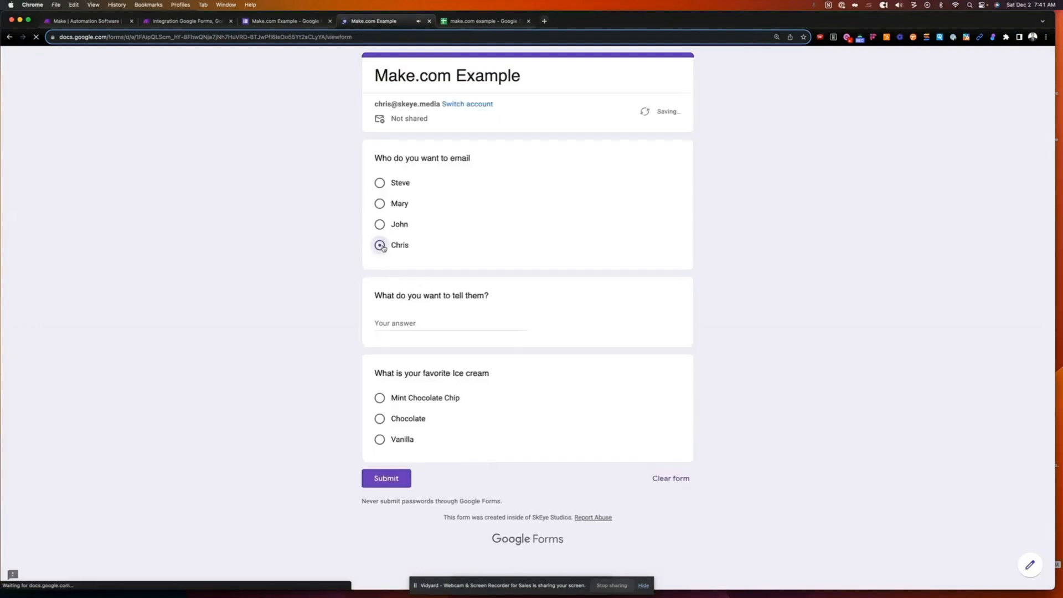
click(397, 339)
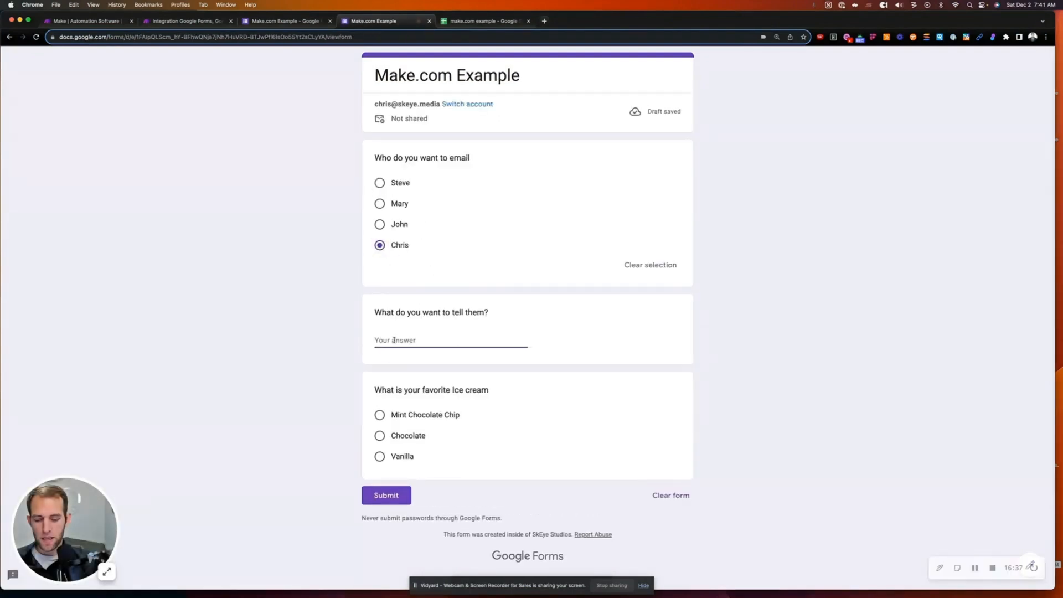
text(test)
click(380, 416)
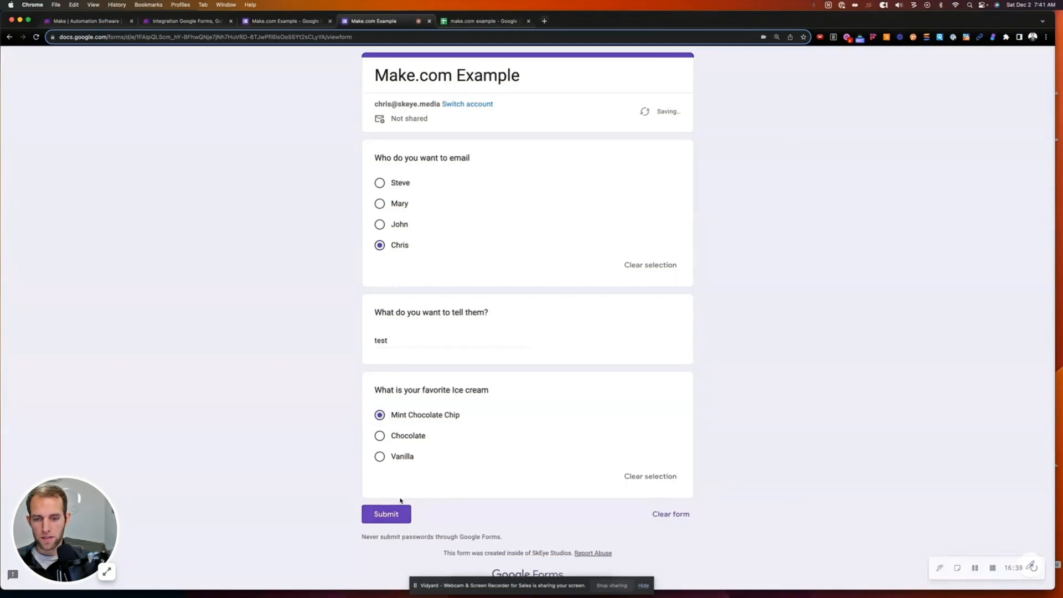
click(386, 514)
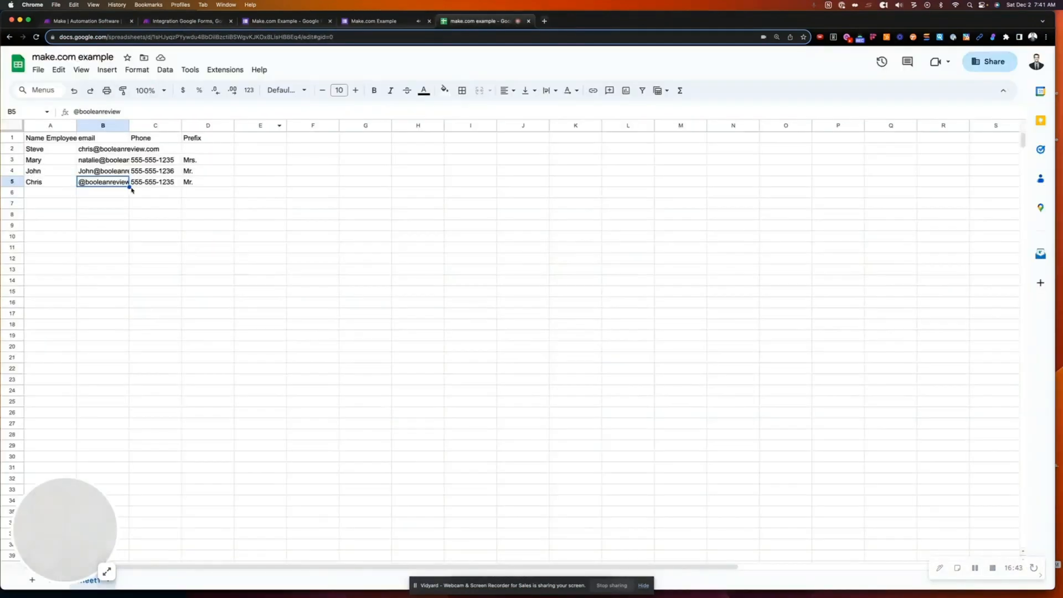
click(167, 187)
click(204, 183)
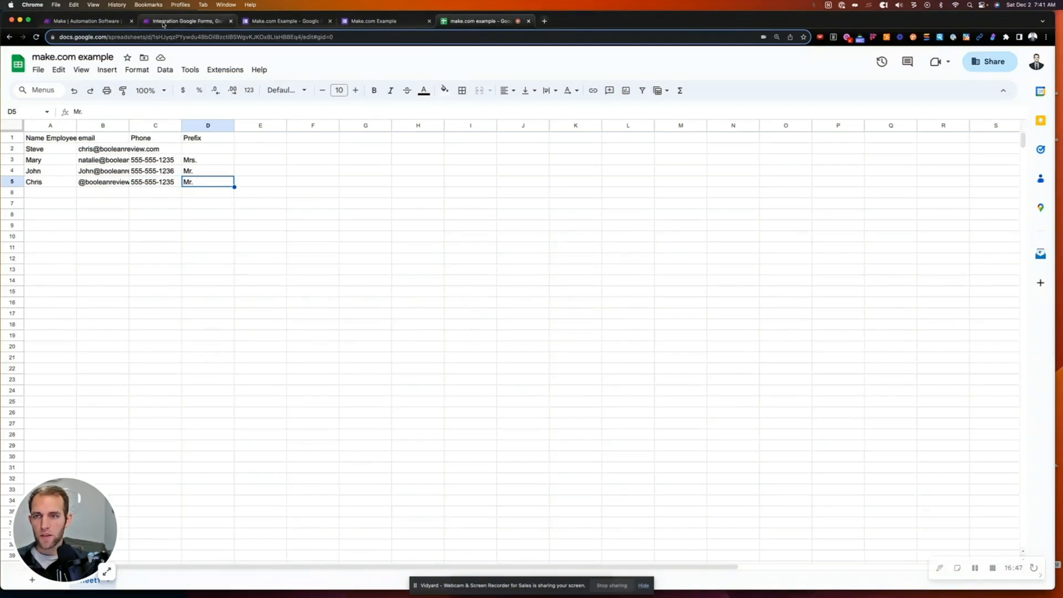
click(183, 21)
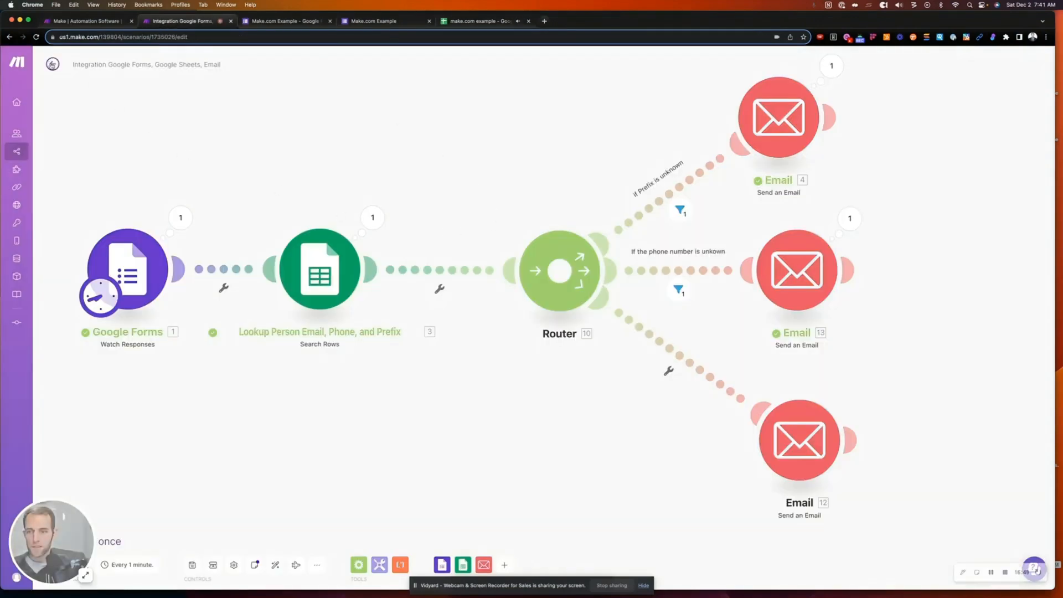
- Return to the scenario overview to see the 8:42:03 AM run failing at Email 12
click(56, 65)
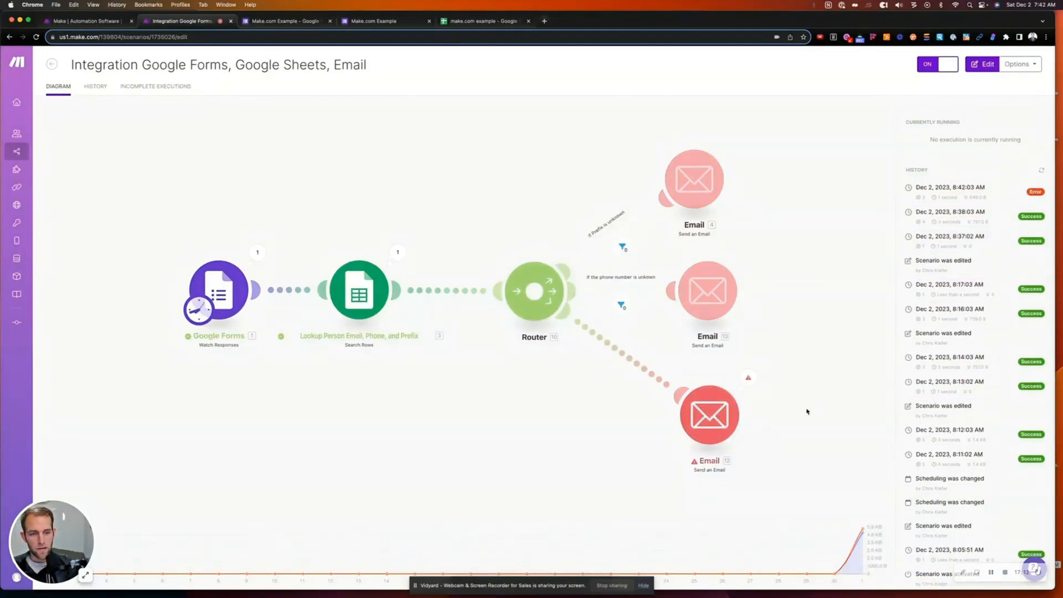
click(775, 397)
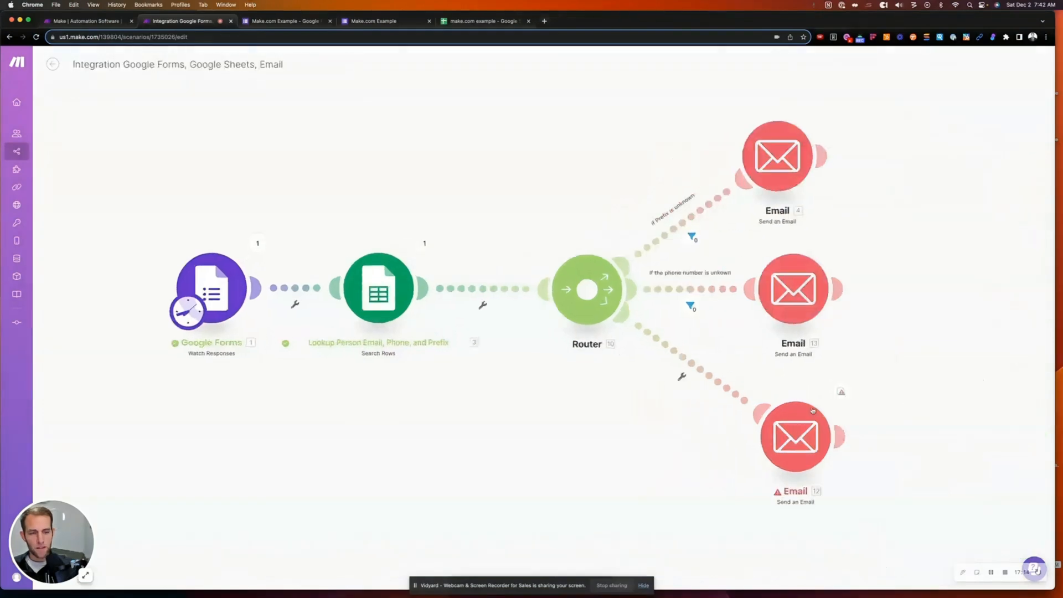
drag(644, 435, 522, 404)
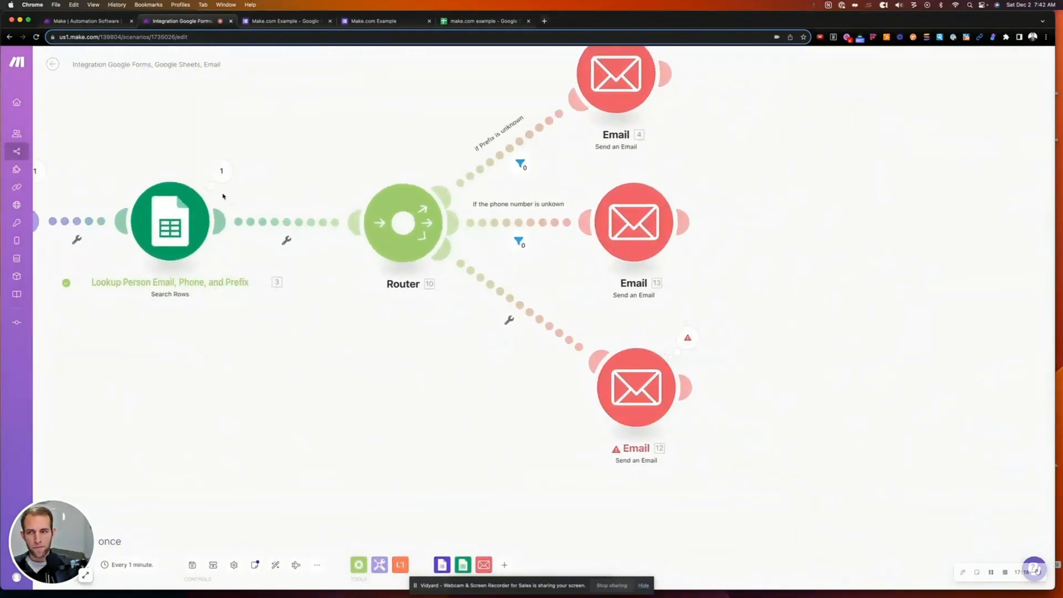
click(53, 63)
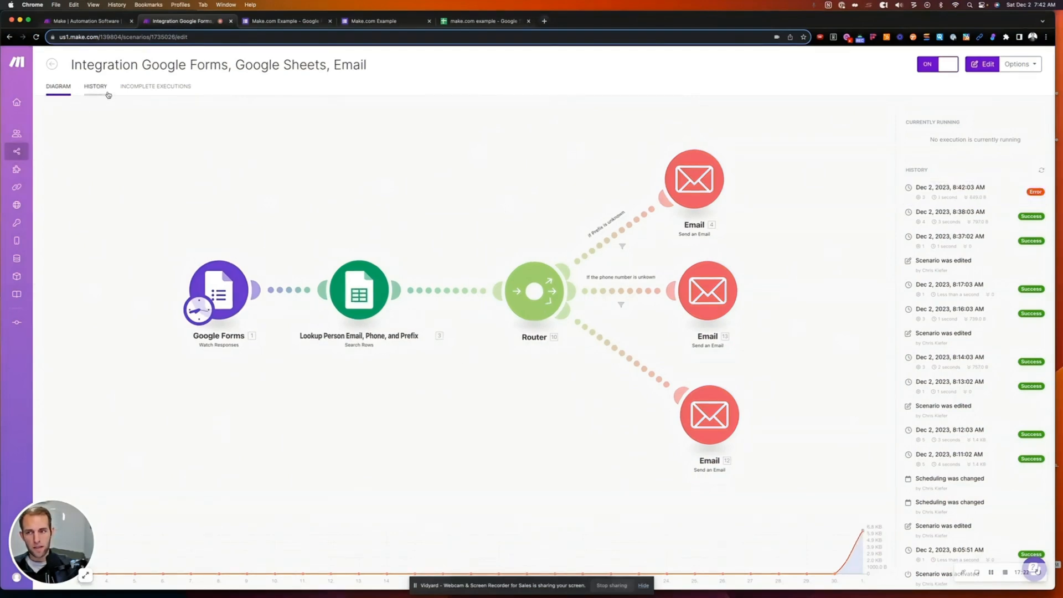
click(978, 201)
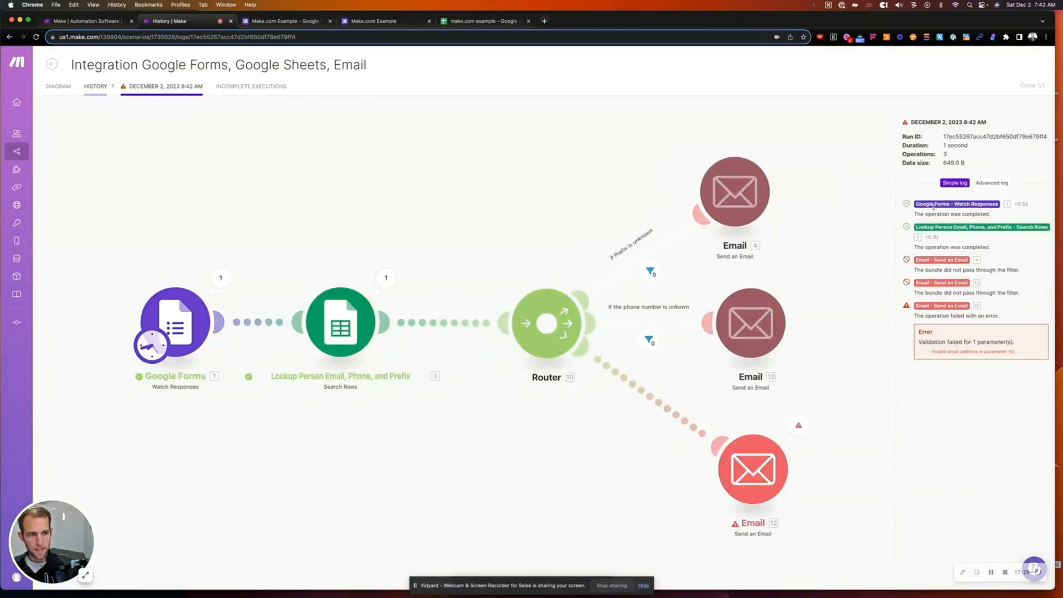
mouse_move(933, 351)
mouse_down()
mouse_move(1023, 356)
mouse_move(926, 355)
mouse_up()
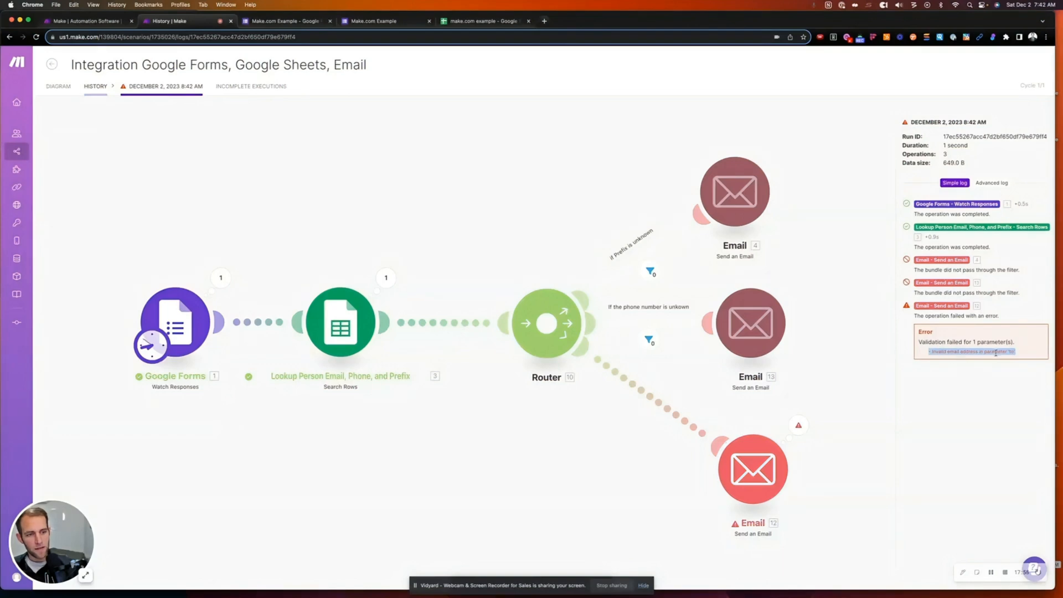
click(757, 468)
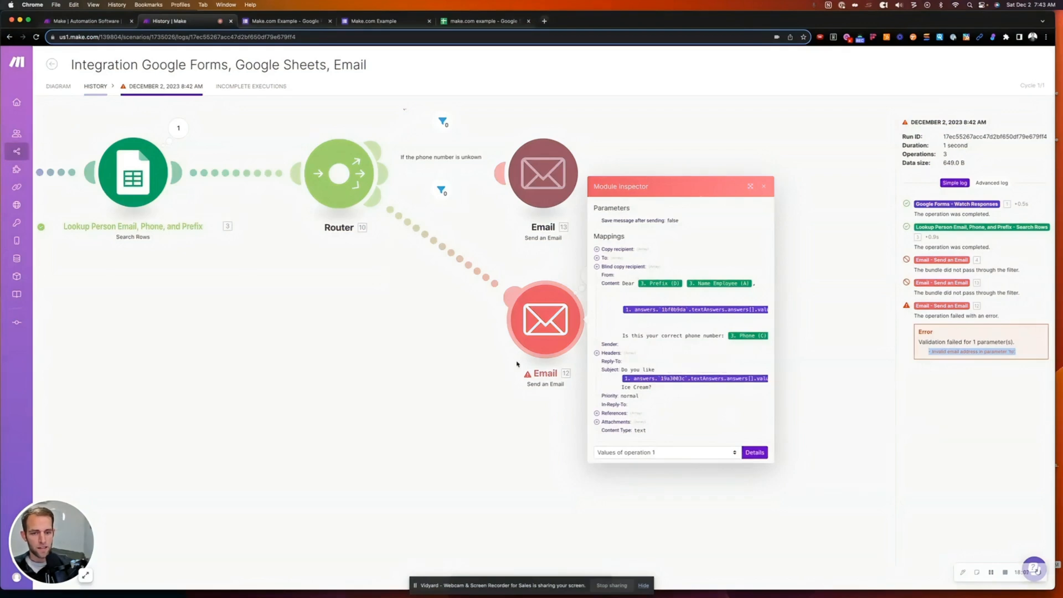
click(452, 373)
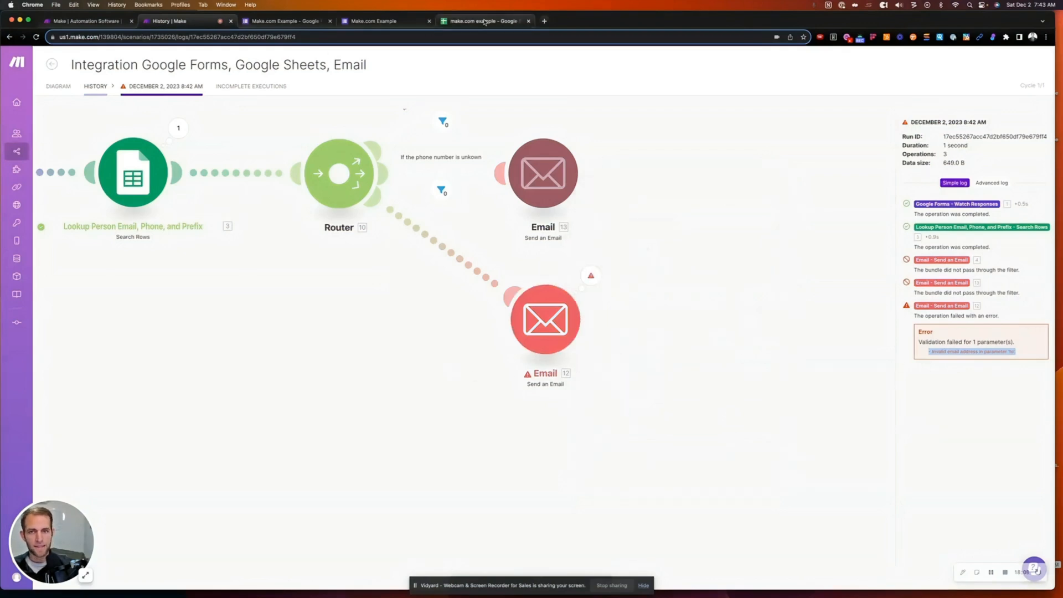
click(482, 21)
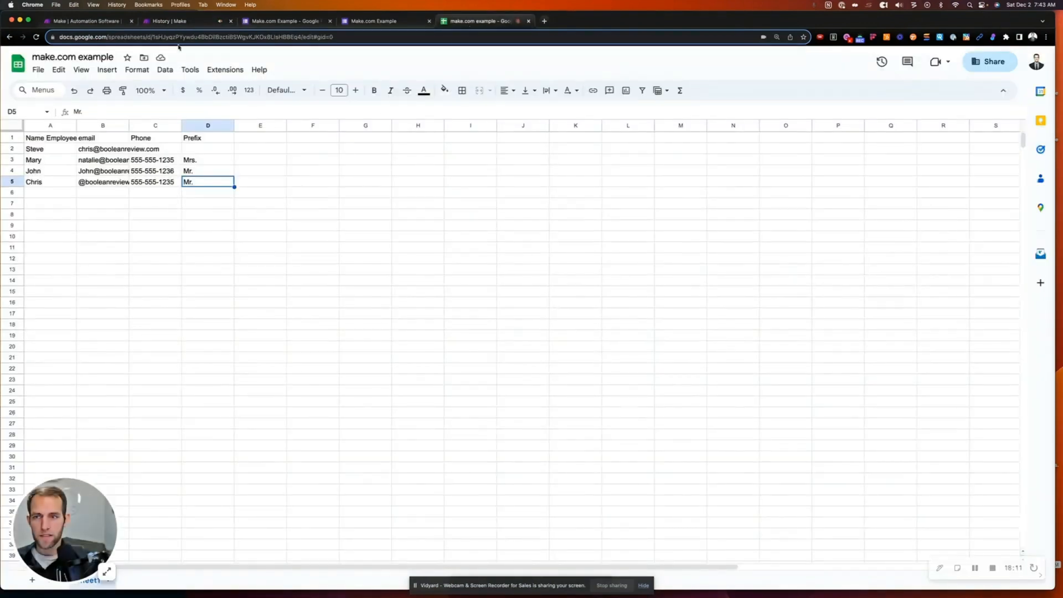
click(175, 21)
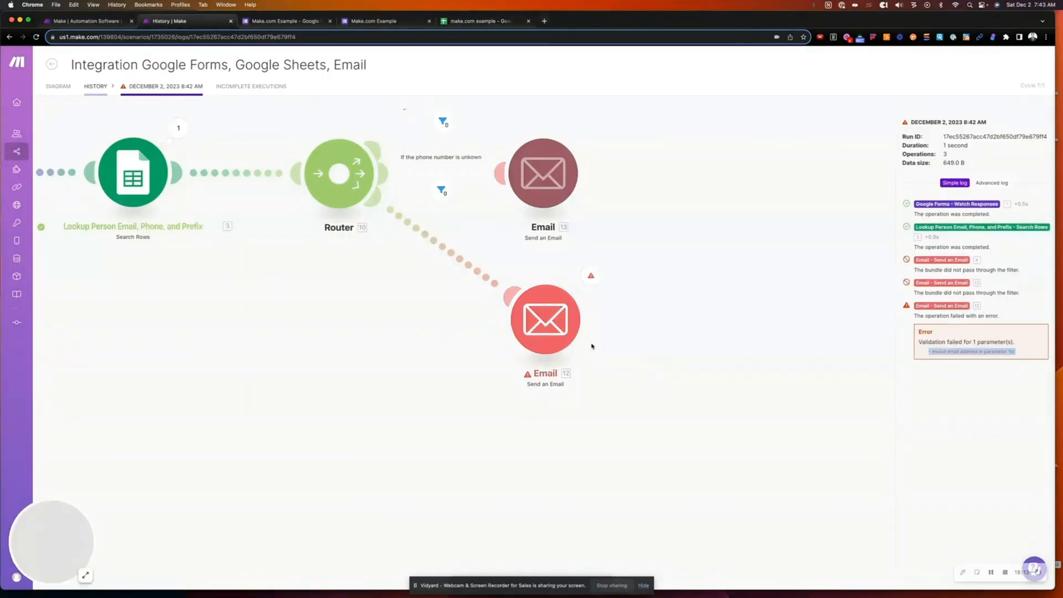
right_click(556, 325)
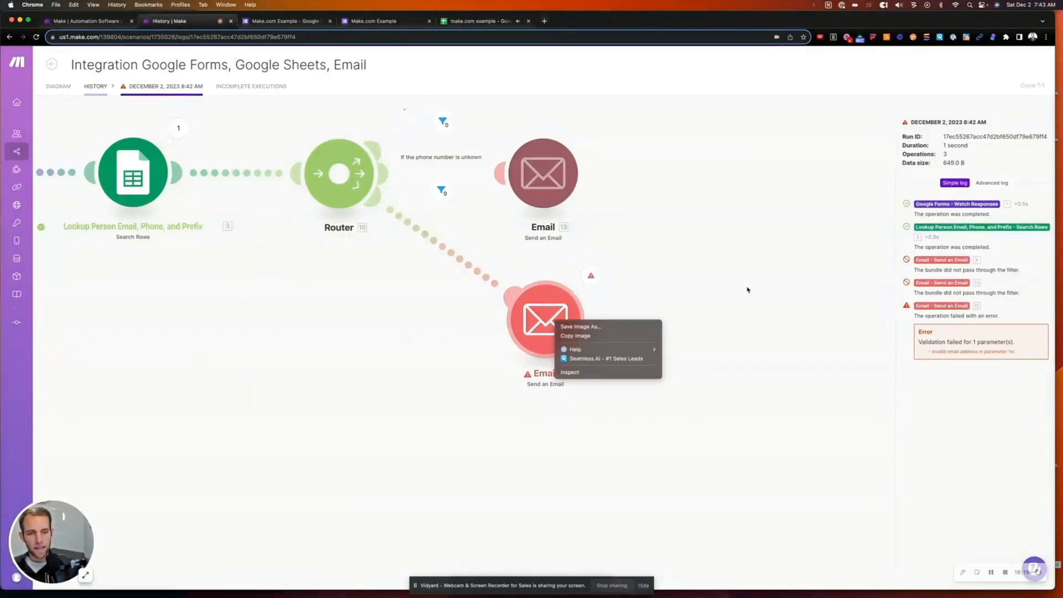
click(589, 273)
click(547, 311)
click(476, 333)
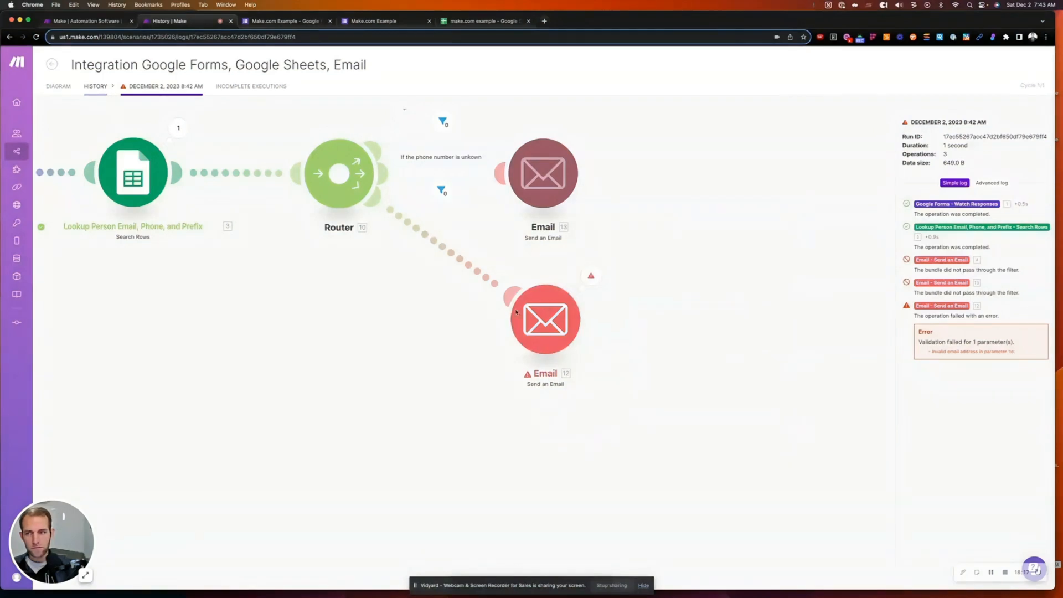
click(59, 86)
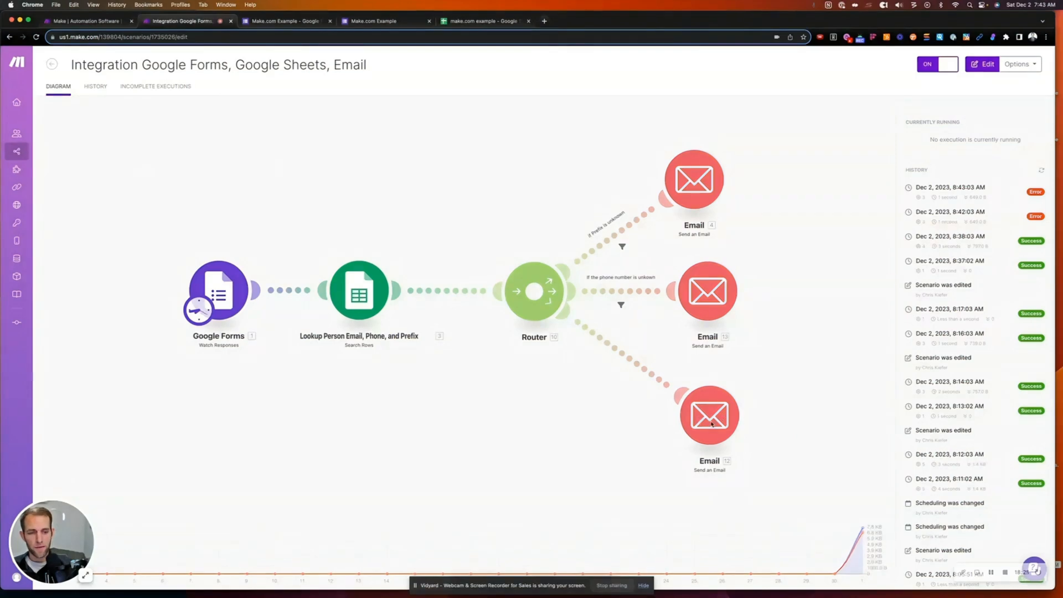
- Inspect the log of the 8:43 error run, then go back to the diagram
click(712, 424)
drag(672, 445, 431, 323)
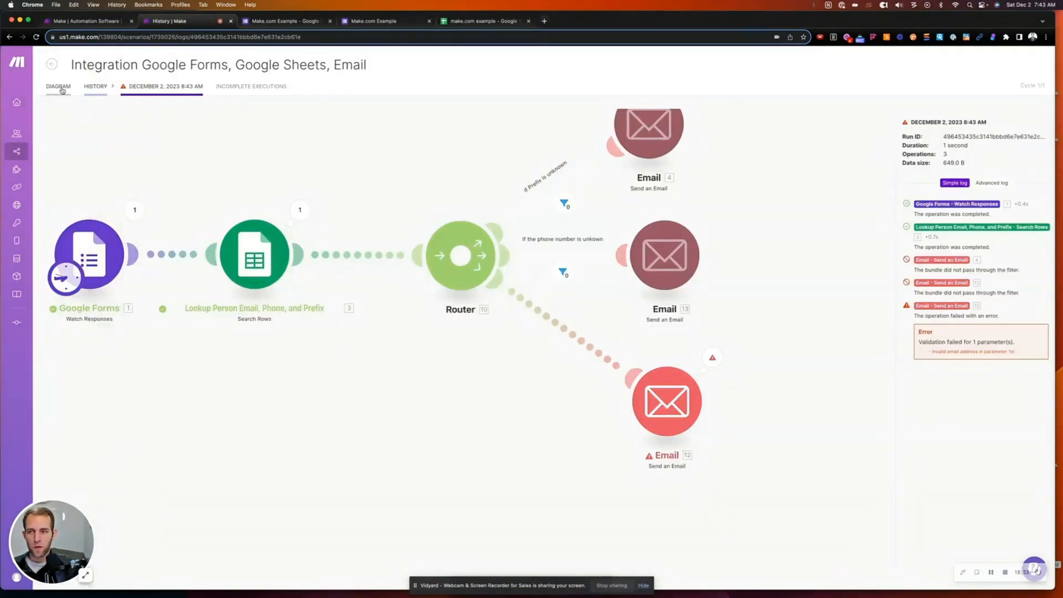
click(63, 90)
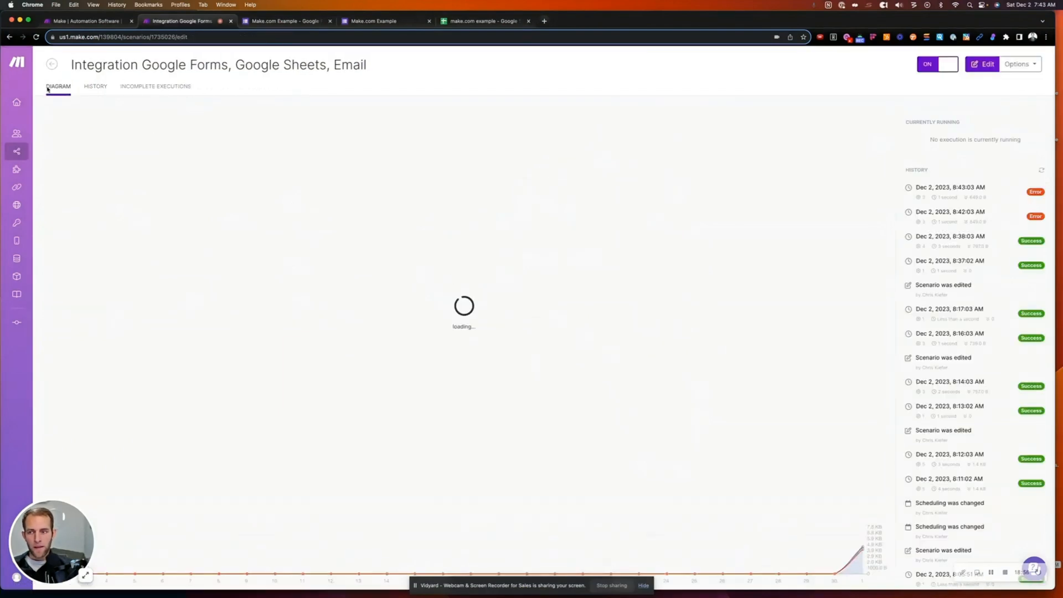
- Enter edit mode and open the bottom Email 12 module's recipient, subject and content settings
click(549, 427)
drag(790, 548, 543, 401)
click(613, 298)
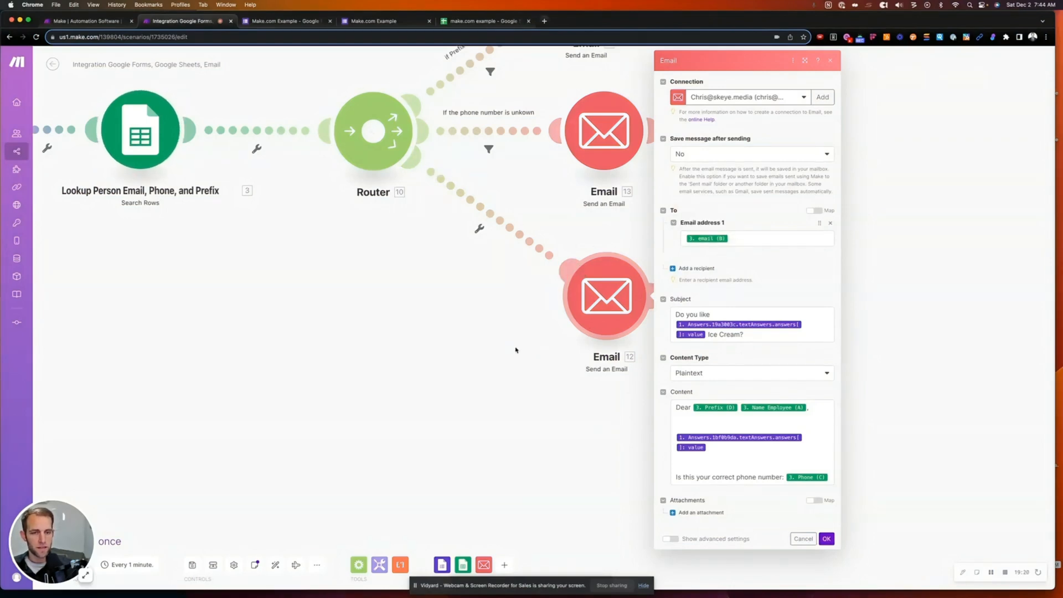
- Close Email 12's settings and attach an error handler route to it
drag(473, 351, 469, 333)
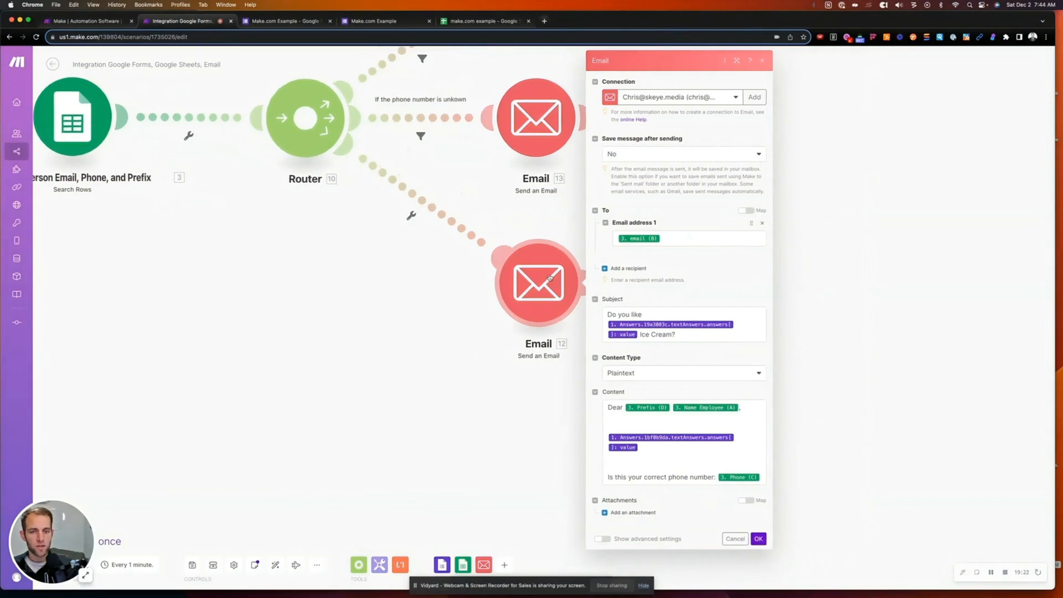
right_click(550, 277)
click(758, 538)
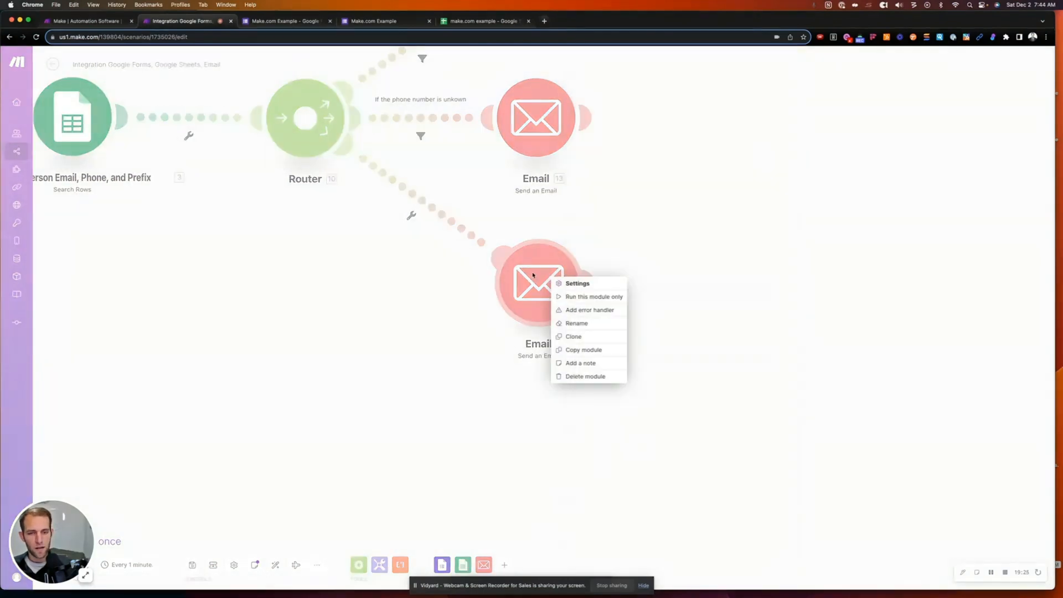
right_click(534, 271)
click(451, 300)
click(518, 271)
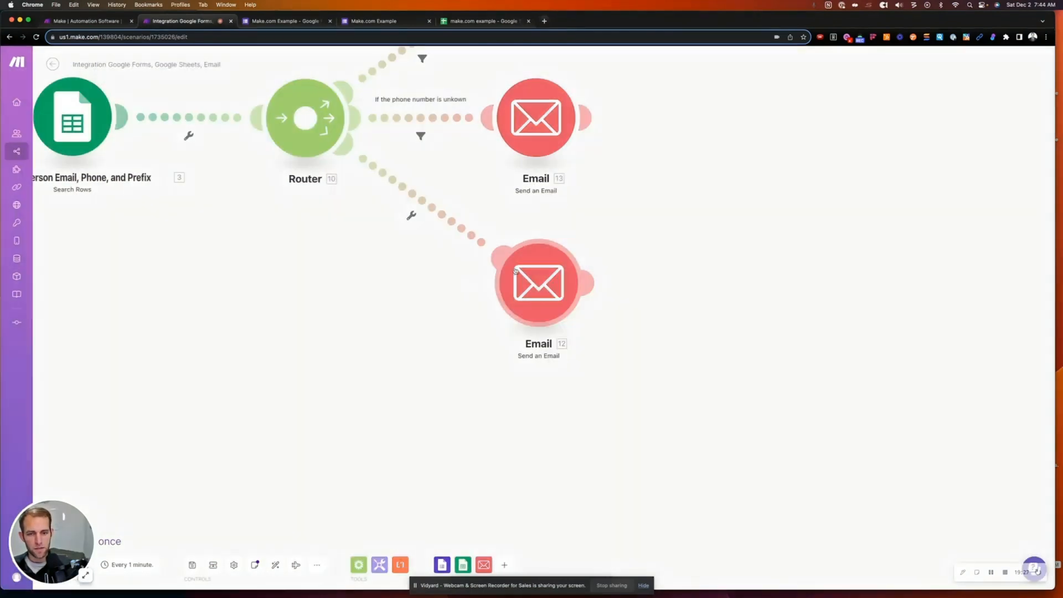
right_click(535, 277)
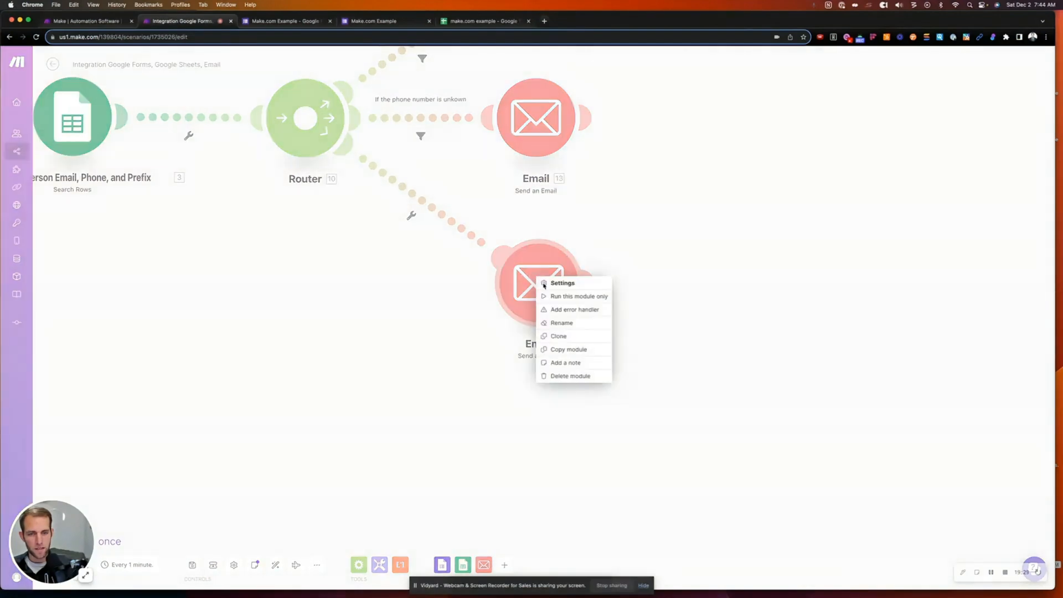
click(559, 310)
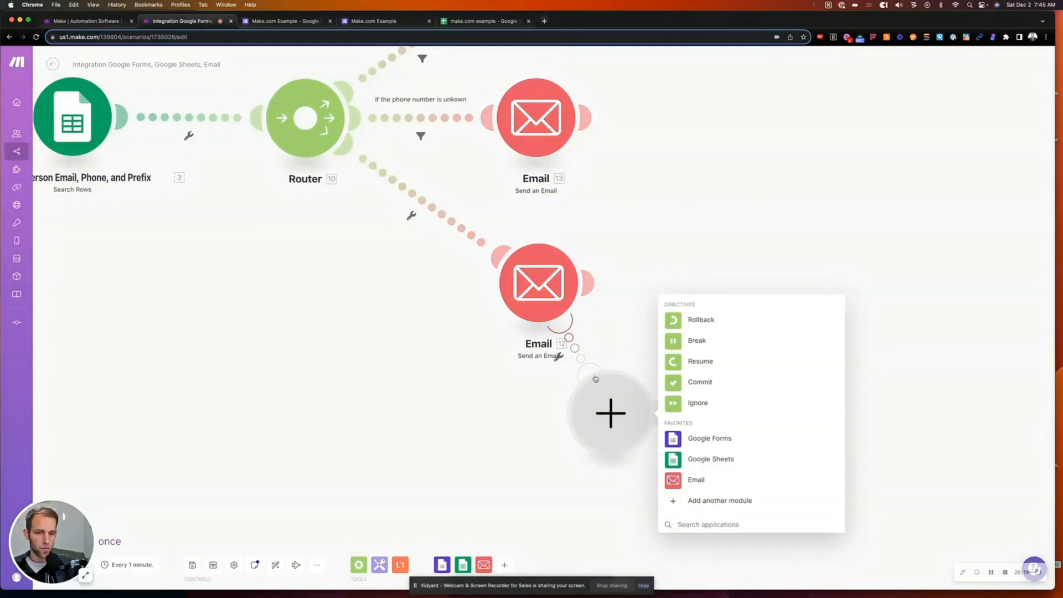
- Add a Send an Email handler (Email 14) with subject 'Error at' plus the mapped error message
click(692, 480)
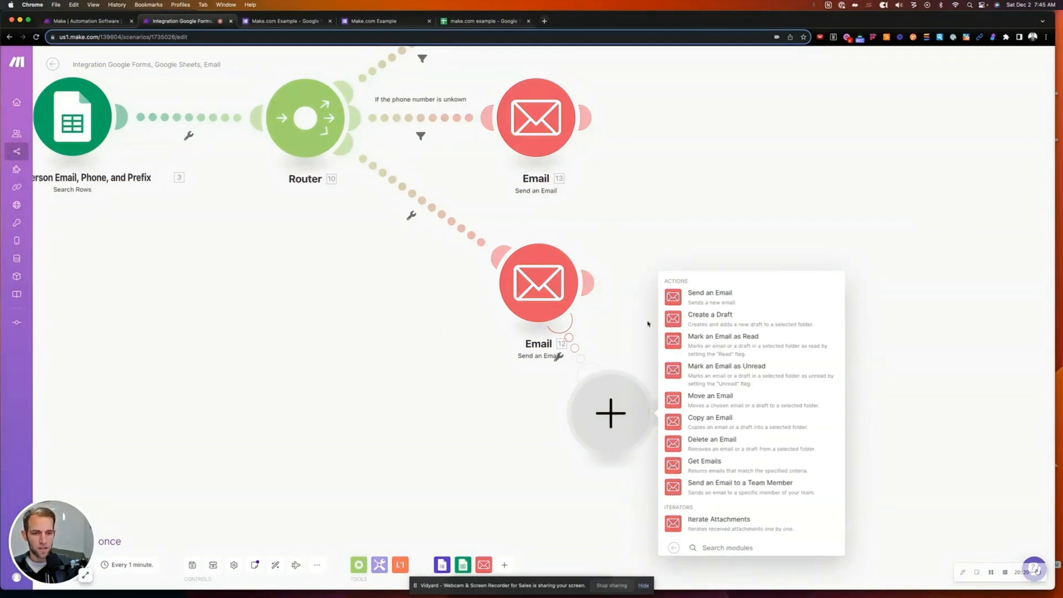
click(693, 294)
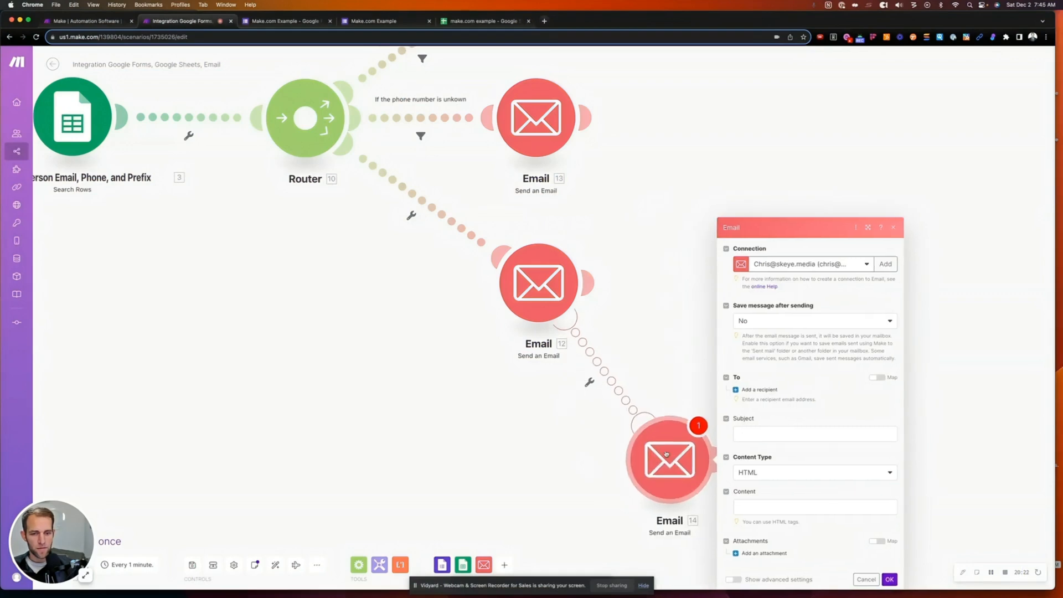
drag(667, 454, 679, 447)
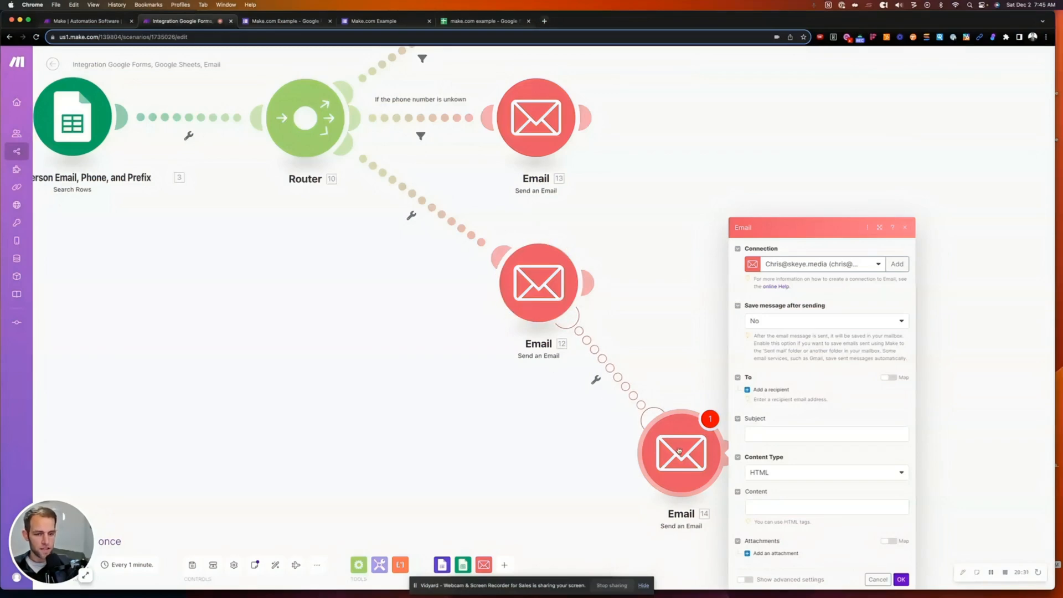
click(780, 433)
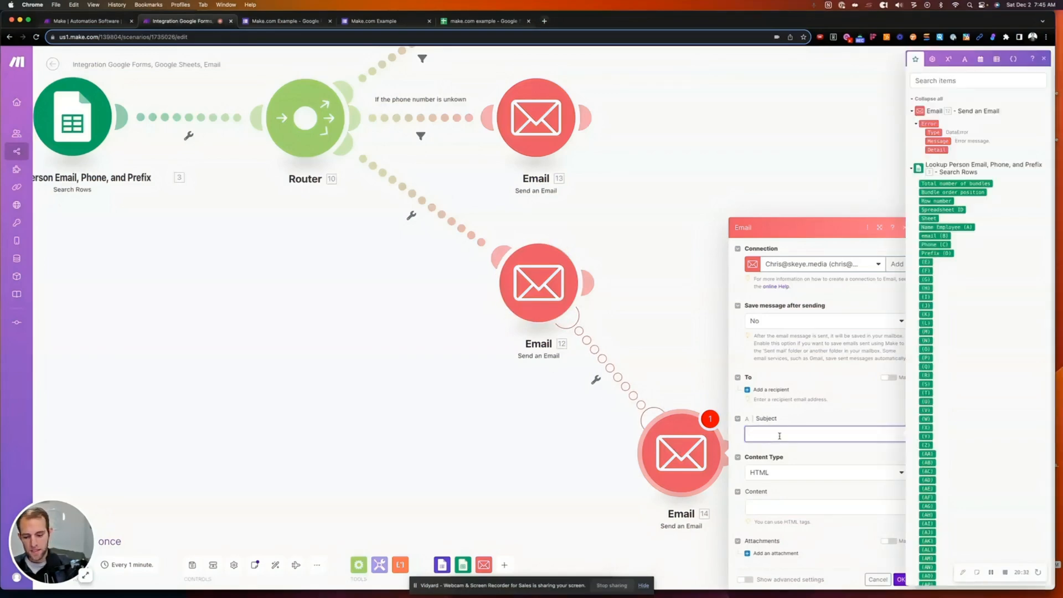
text(Error - Email)
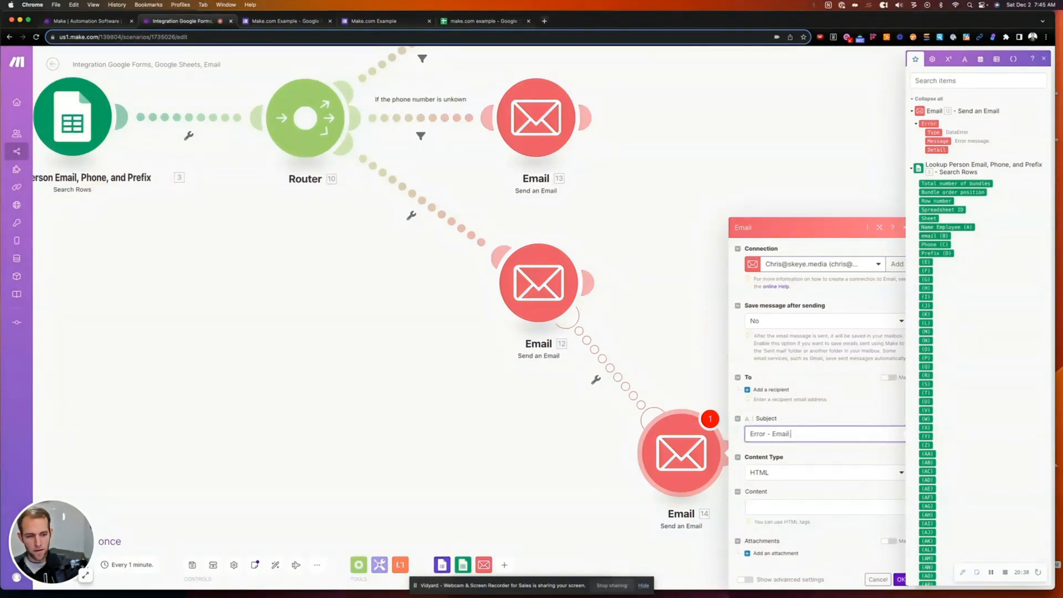
text( failed to send)
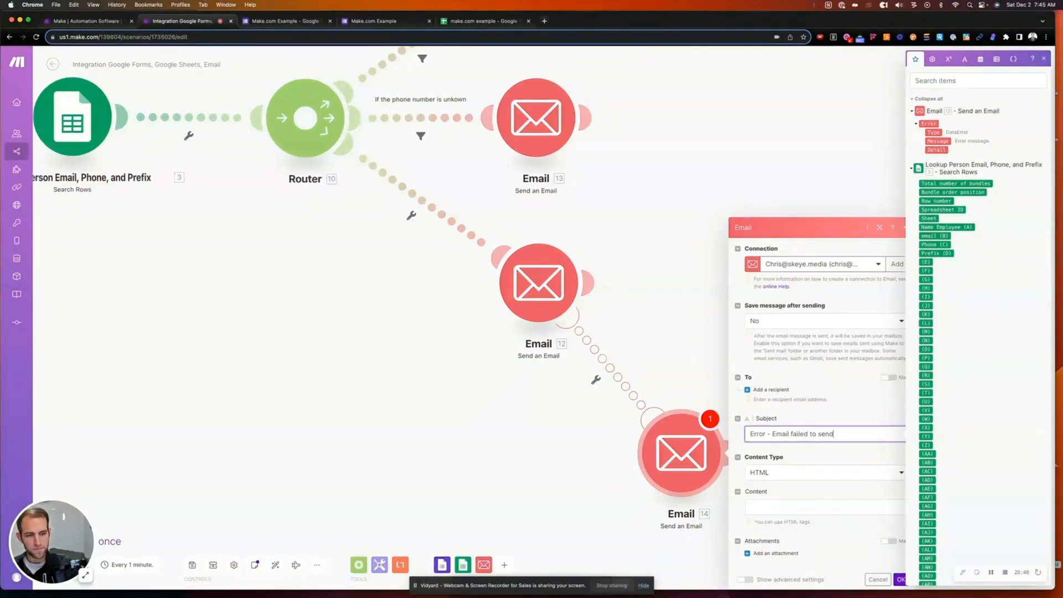
click(770, 506)
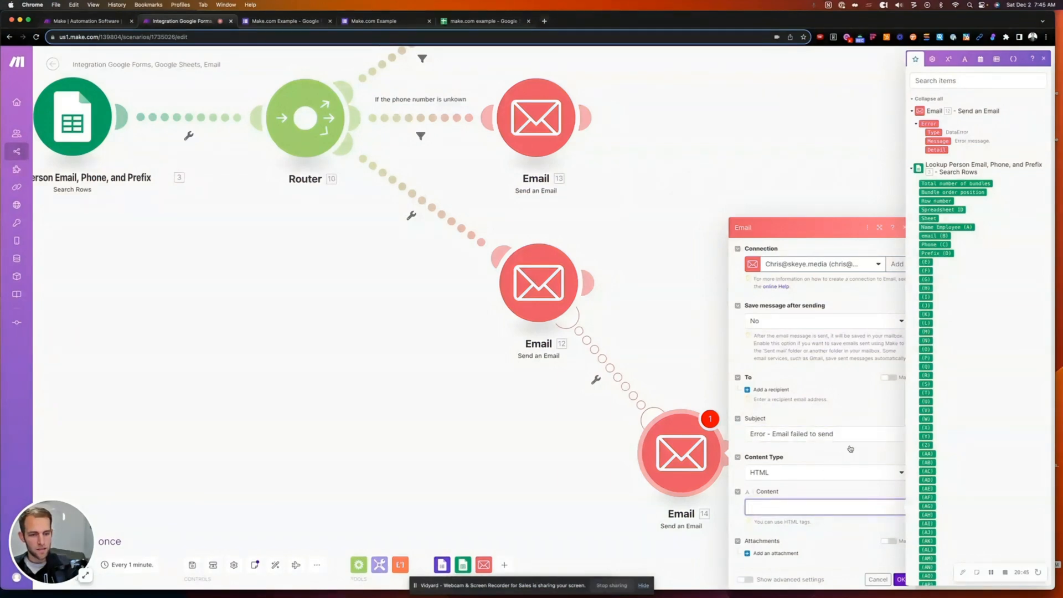
click(868, 434)
drag(845, 435, 767, 435)
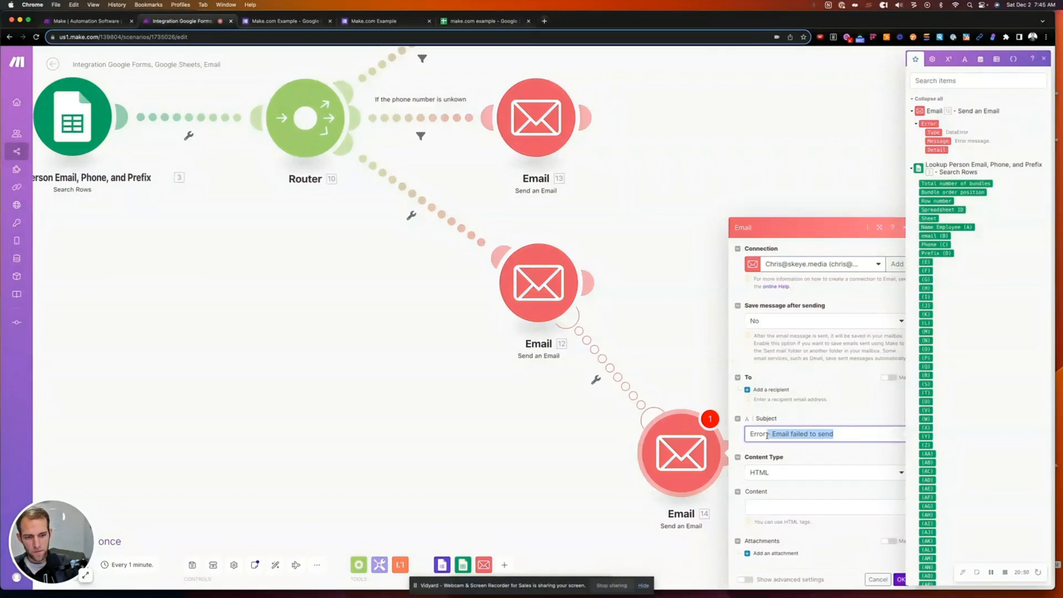
text(at step 12 -)
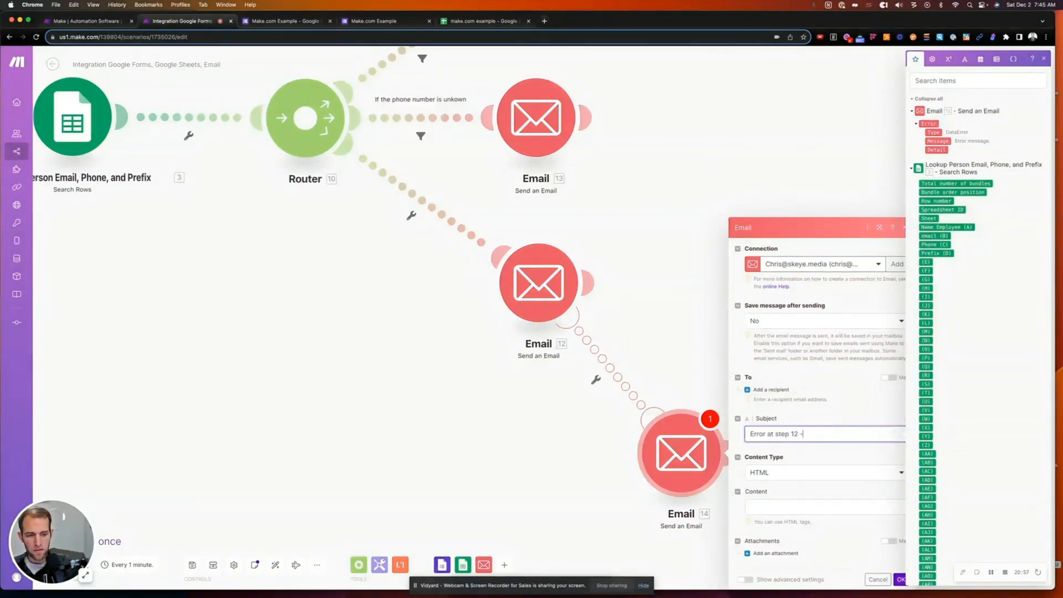
click(942, 141)
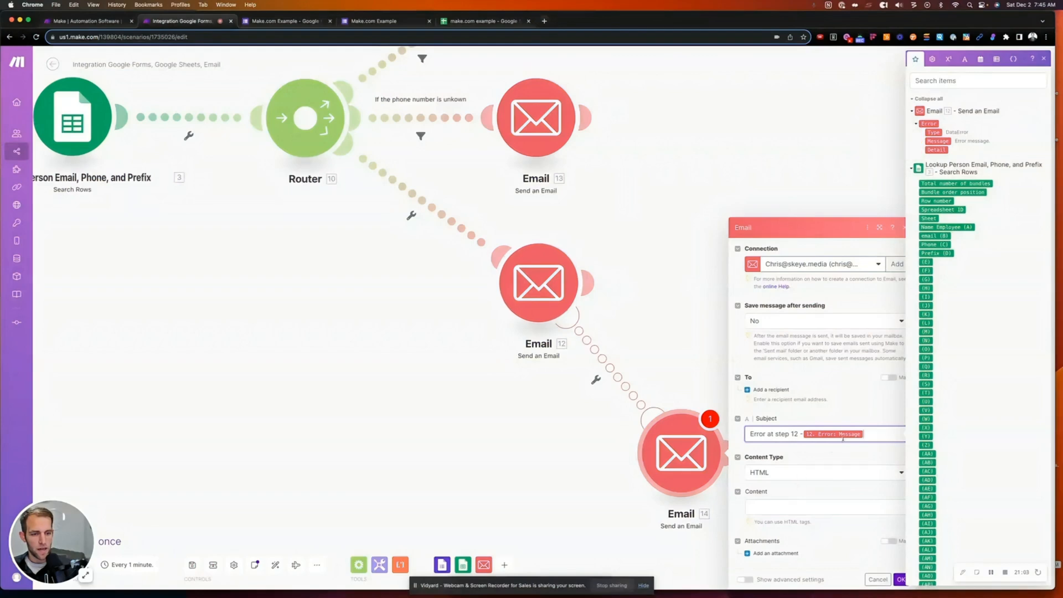
click(770, 507)
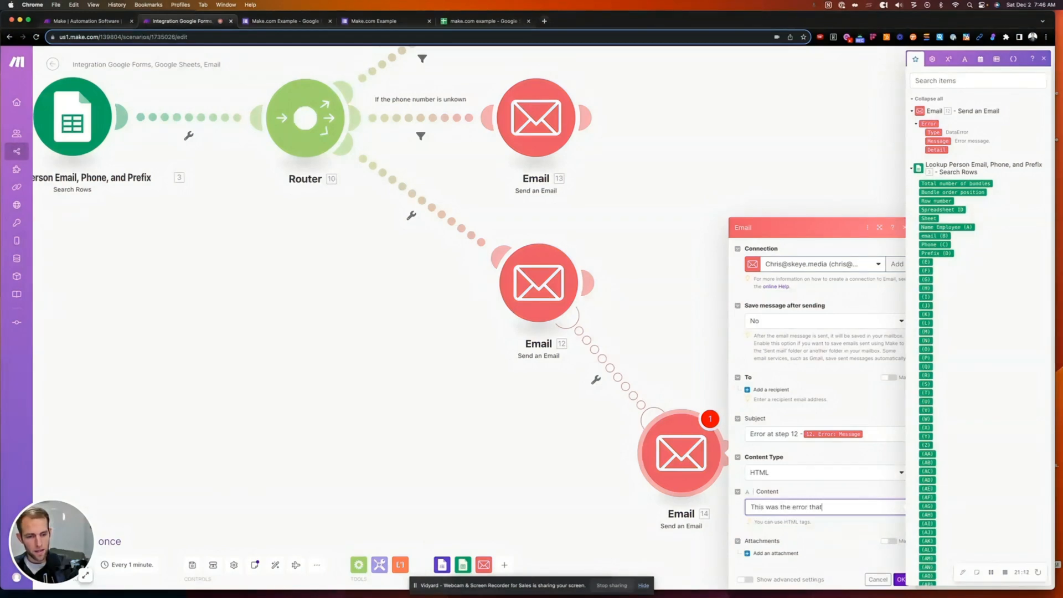
- Write the body 'This was the error that we received:' with error type, message and detail lines
text(This was the error that we received)
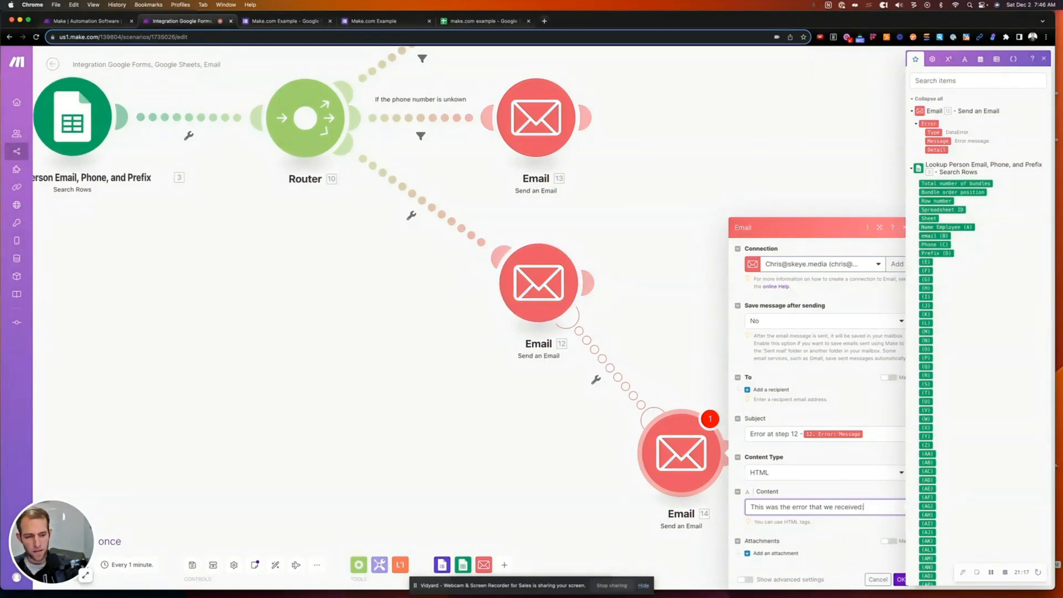
text(:)
key(Return)
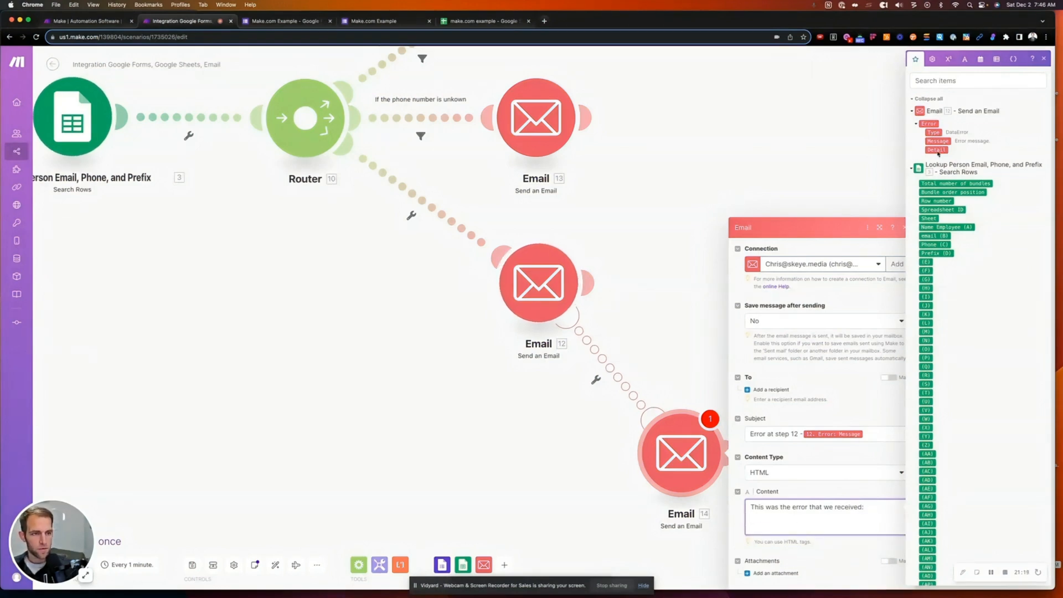
click(934, 133)
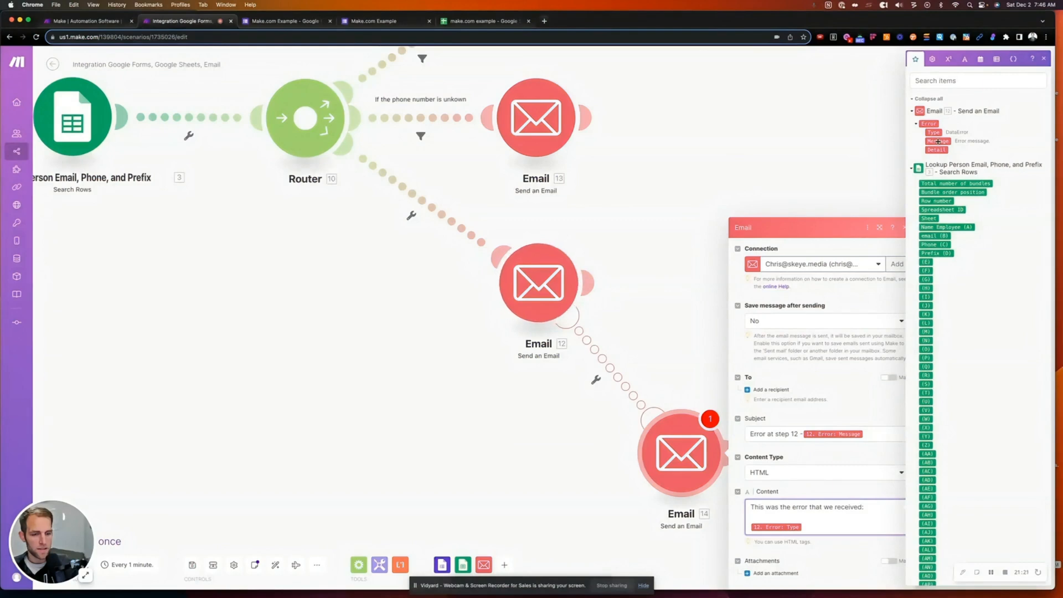
key(Return)
click(938, 141)
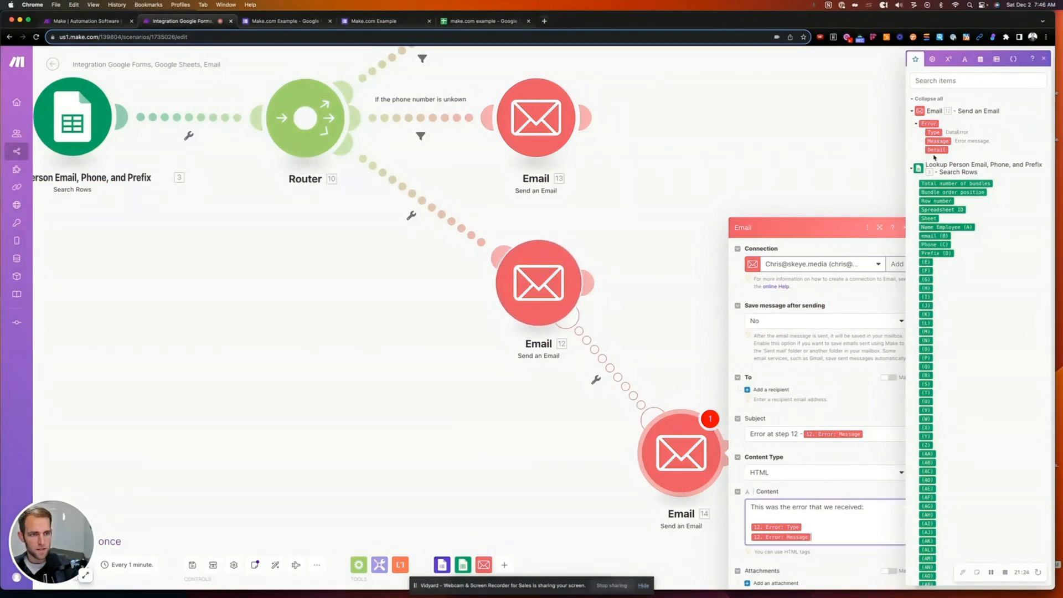
key(Return)
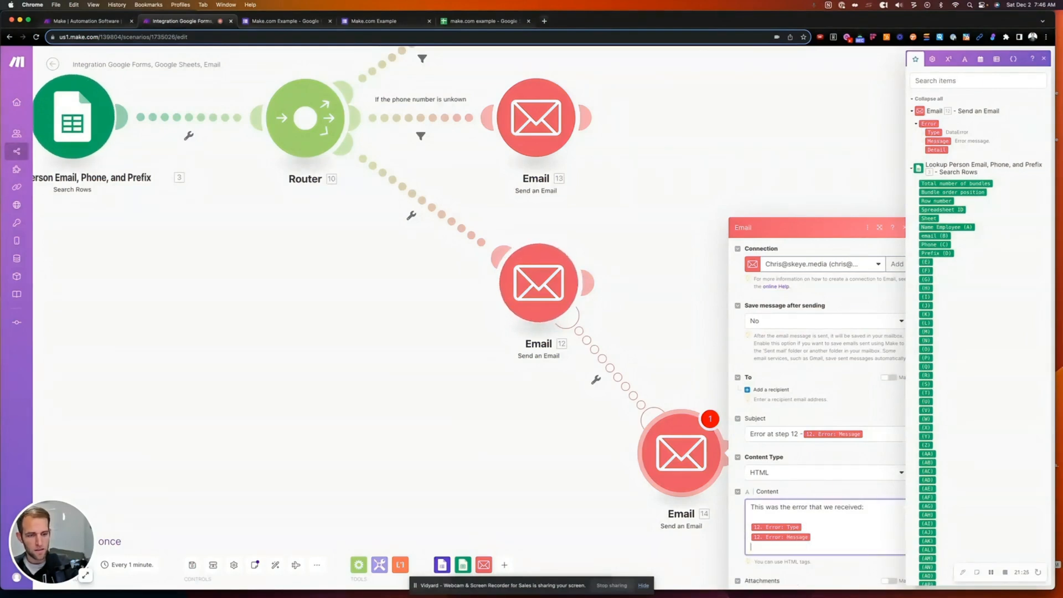
click(939, 150)
click(670, 304)
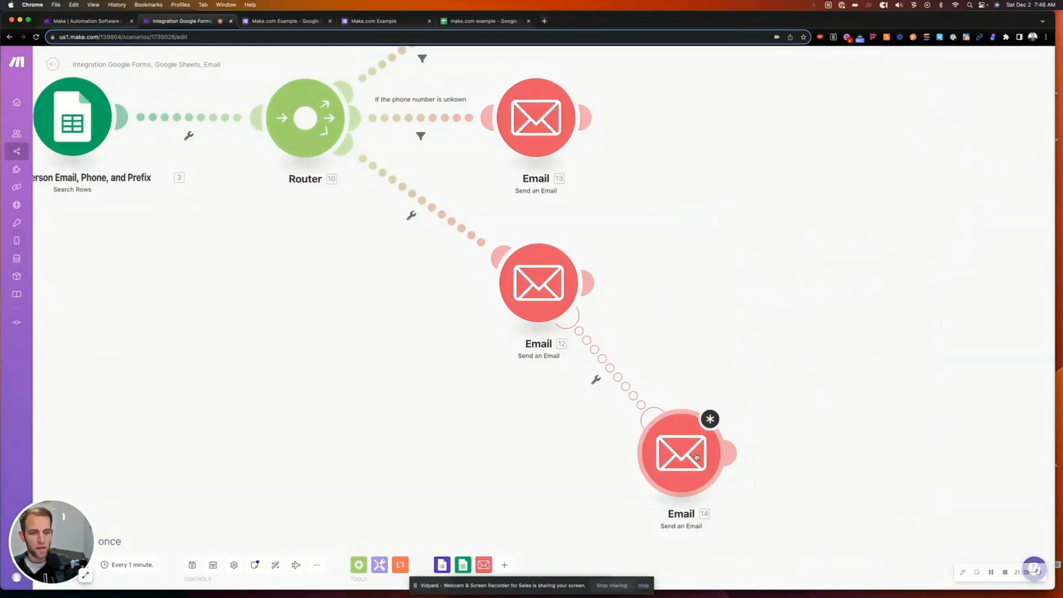
- Give Email 14 a fixed recipient address and save its settings
click(695, 455)
drag(582, 470, 528, 285)
click(528, 285)
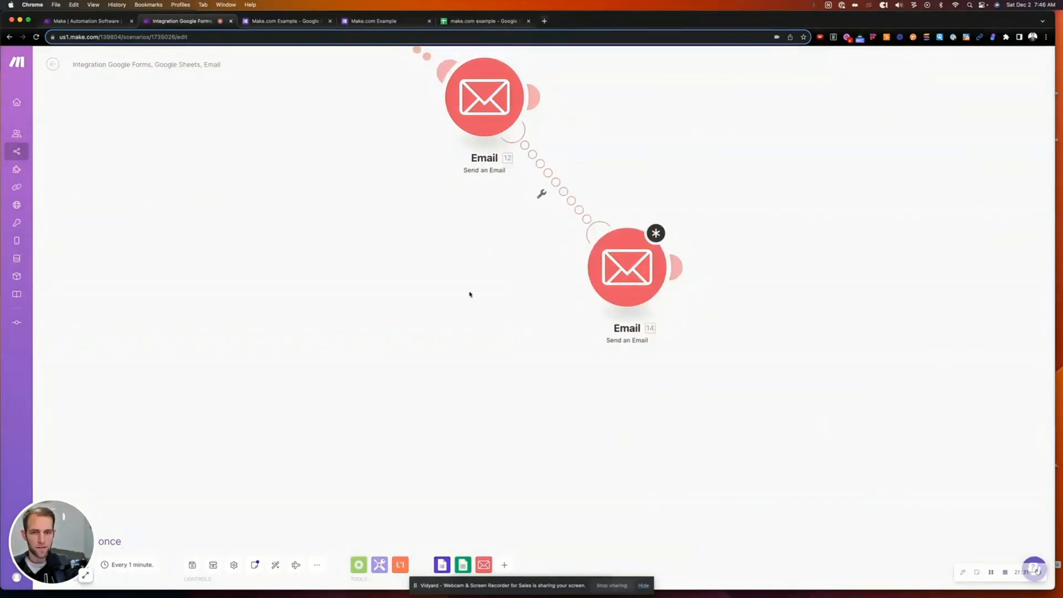
scroll(470, 294, up, 5)
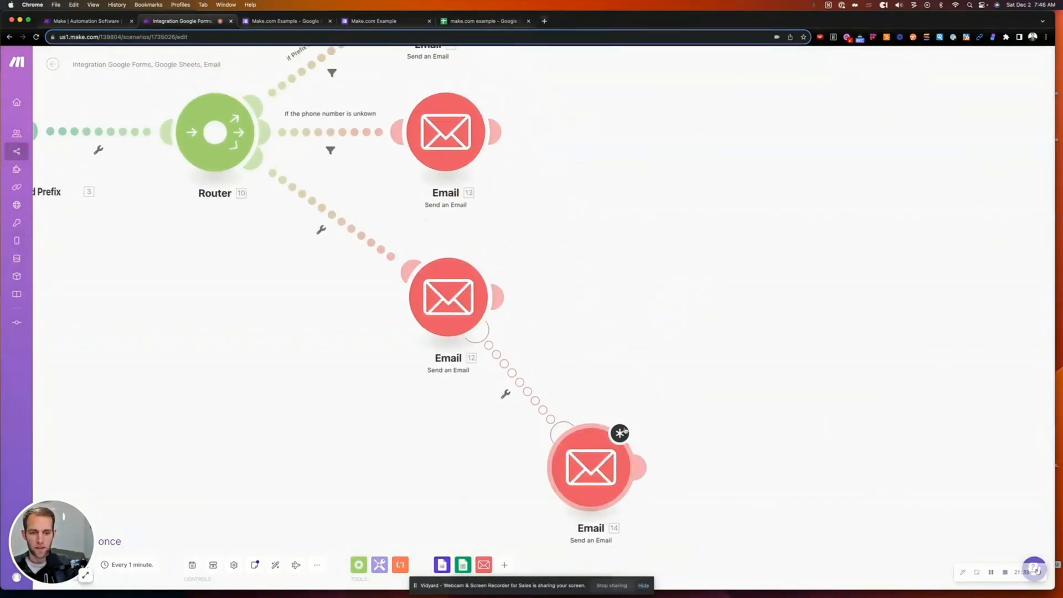
scroll(636, 427, up, 1)
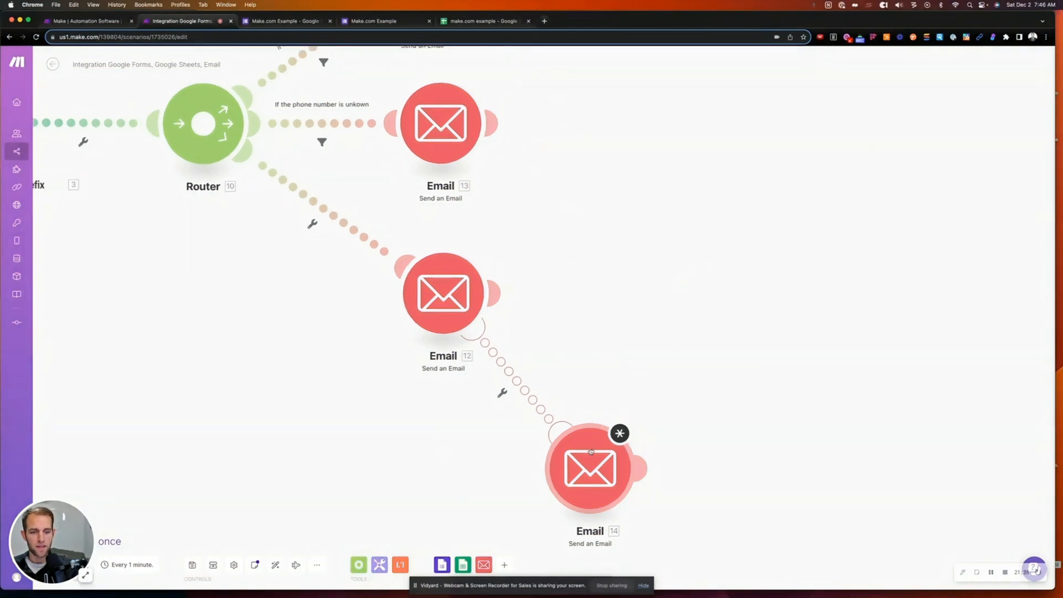
click(591, 452)
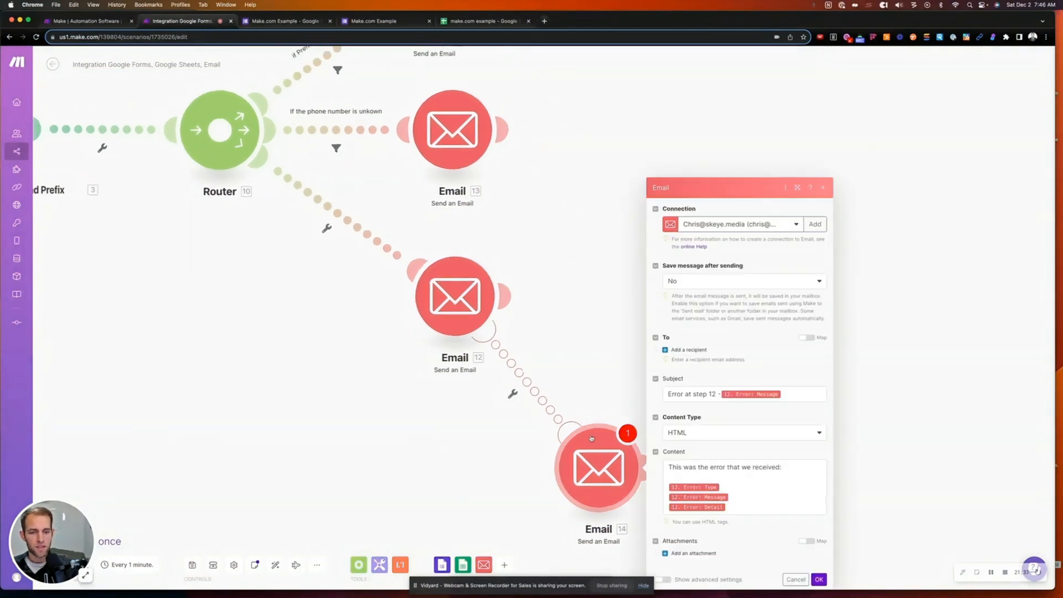
click(819, 579)
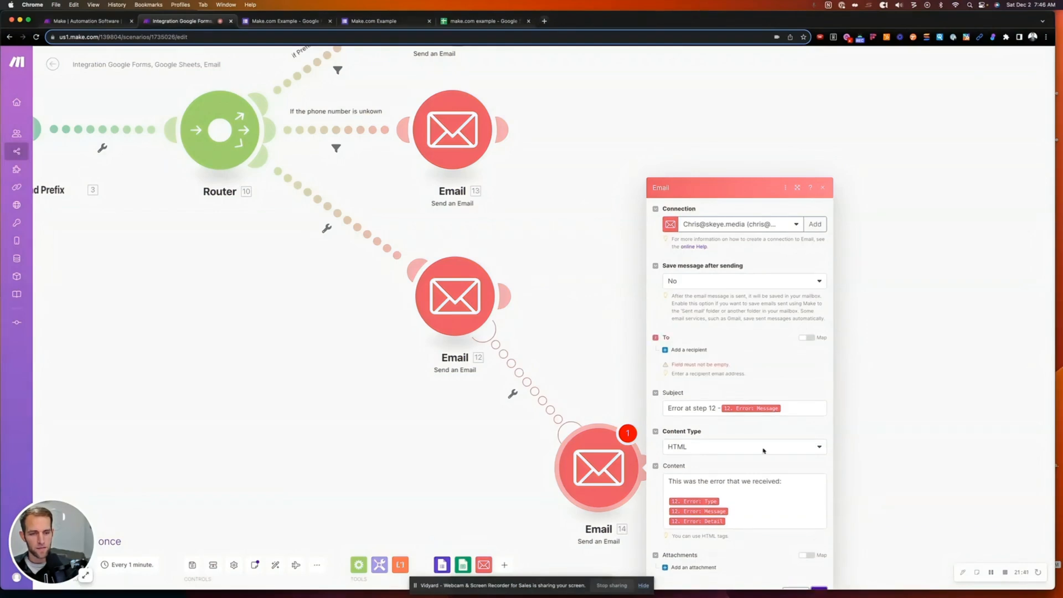
click(687, 349)
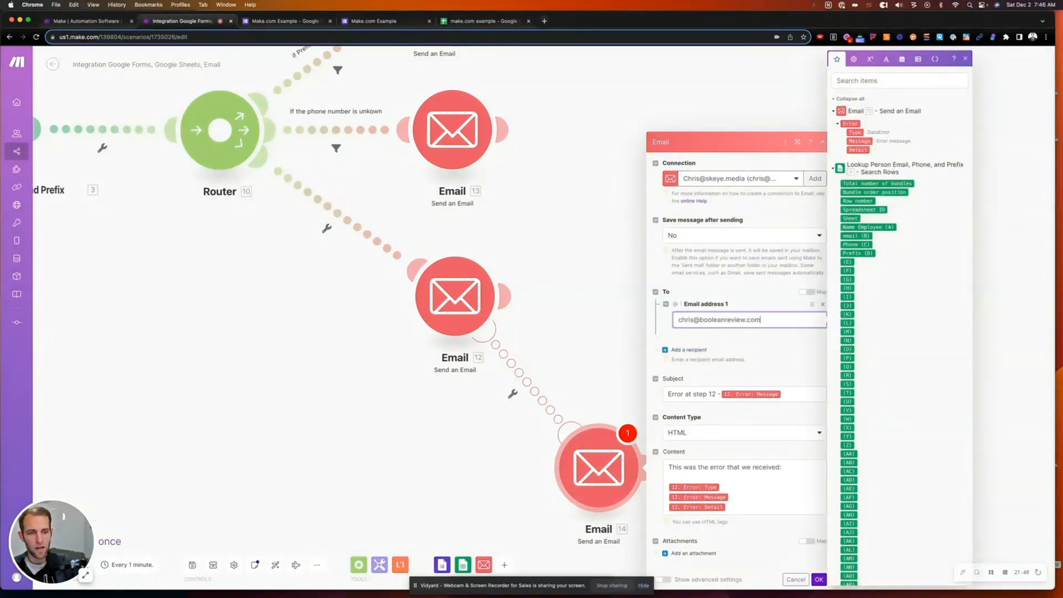
click(831, 540)
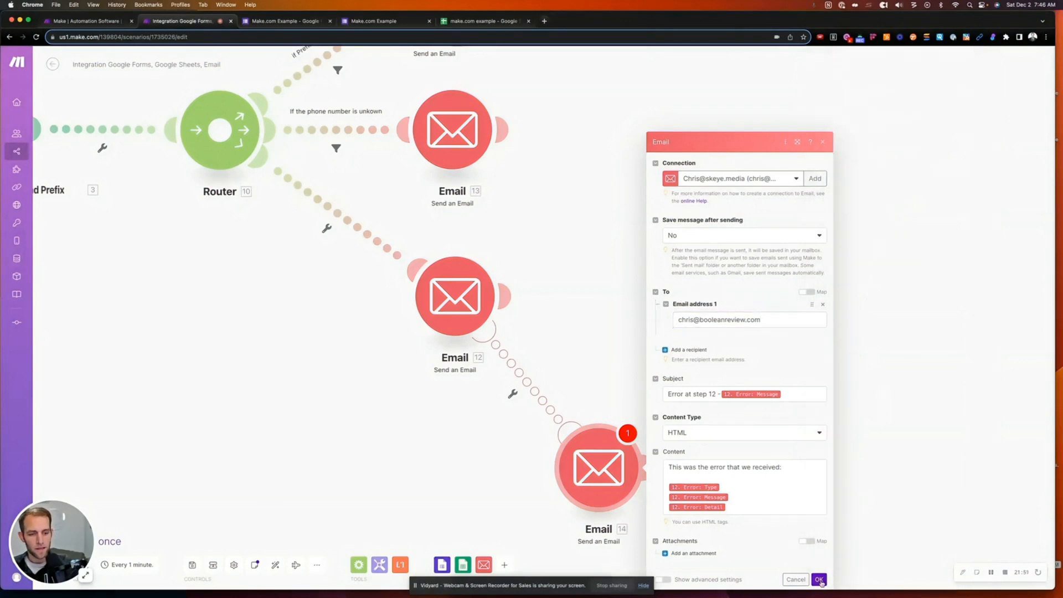
click(819, 580)
drag(609, 465, 609, 444)
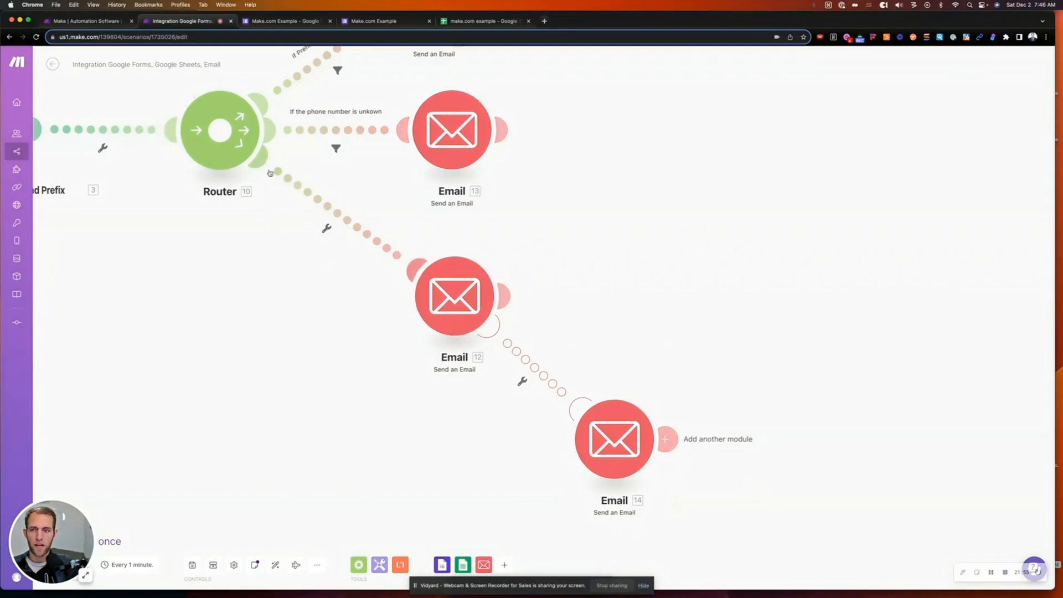
- Review the whole flow back to the Google Forms trigger, then move to the form's tab
drag(250, 299, 387, 310)
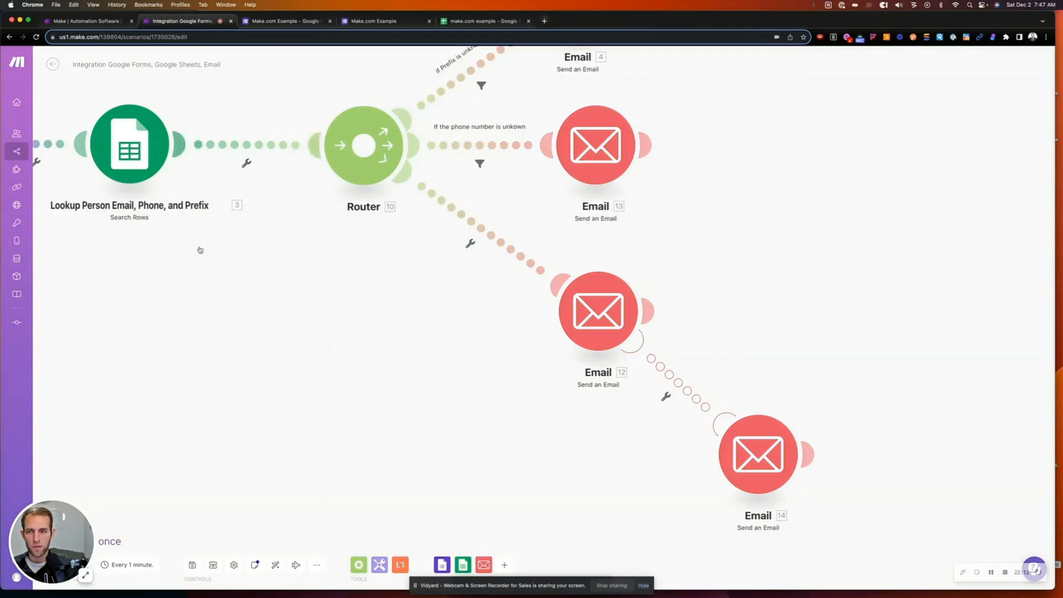
drag(200, 247, 411, 311)
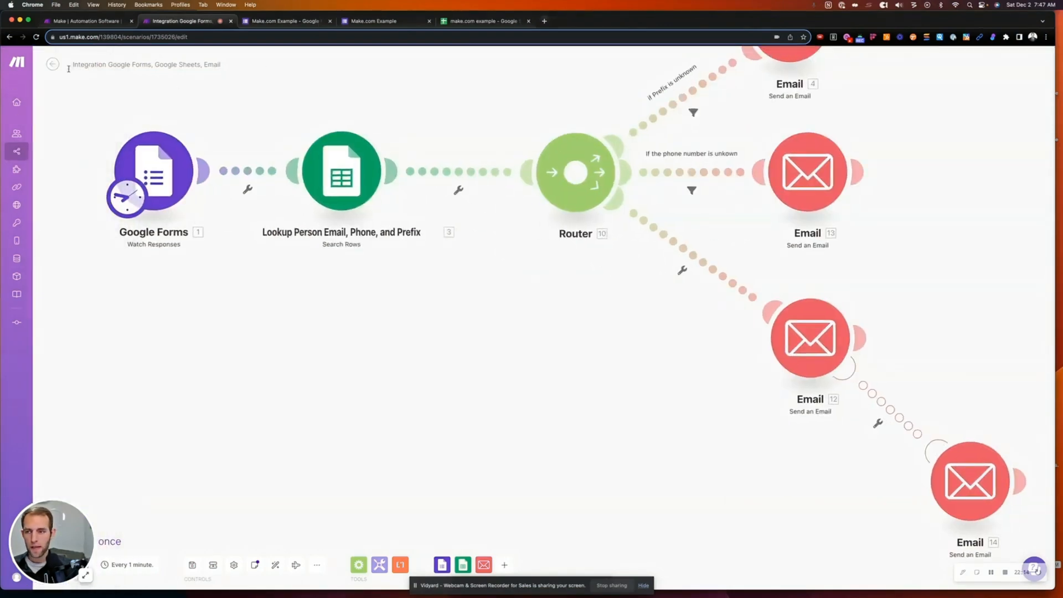
click(53, 65)
click(596, 125)
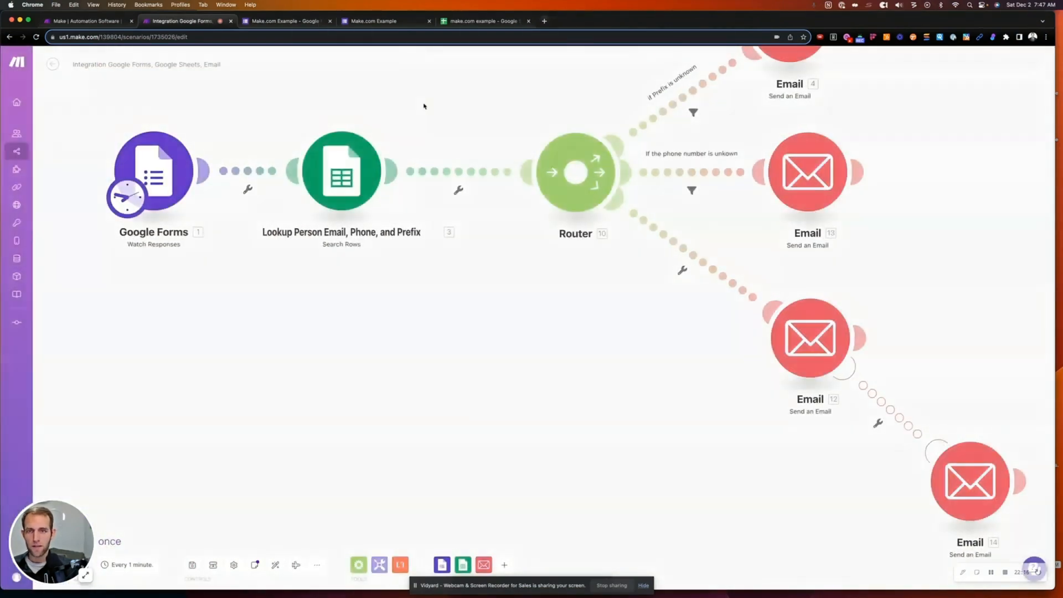
click(379, 22)
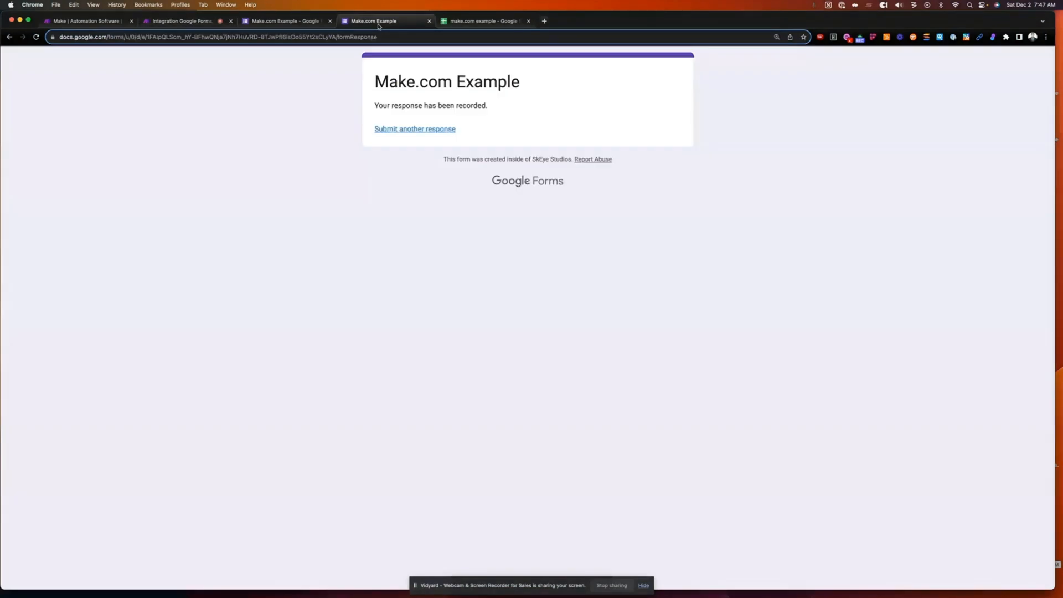
- Submit another form response with message 'Test again' and Mint Chocolate Chip, then return to Make
click(412, 130)
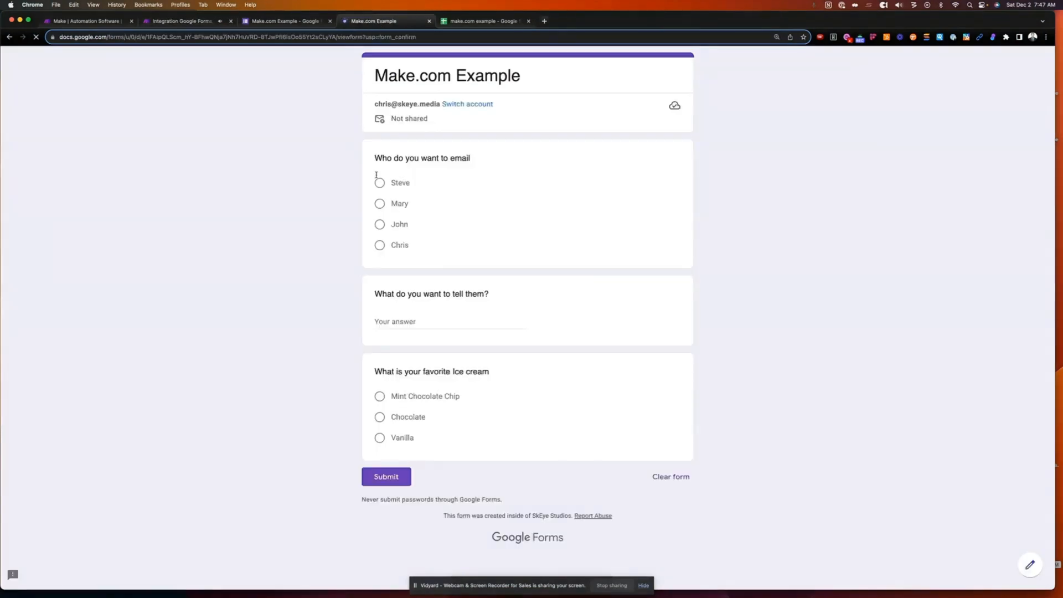
click(379, 245)
click(395, 339)
text(Test ag)
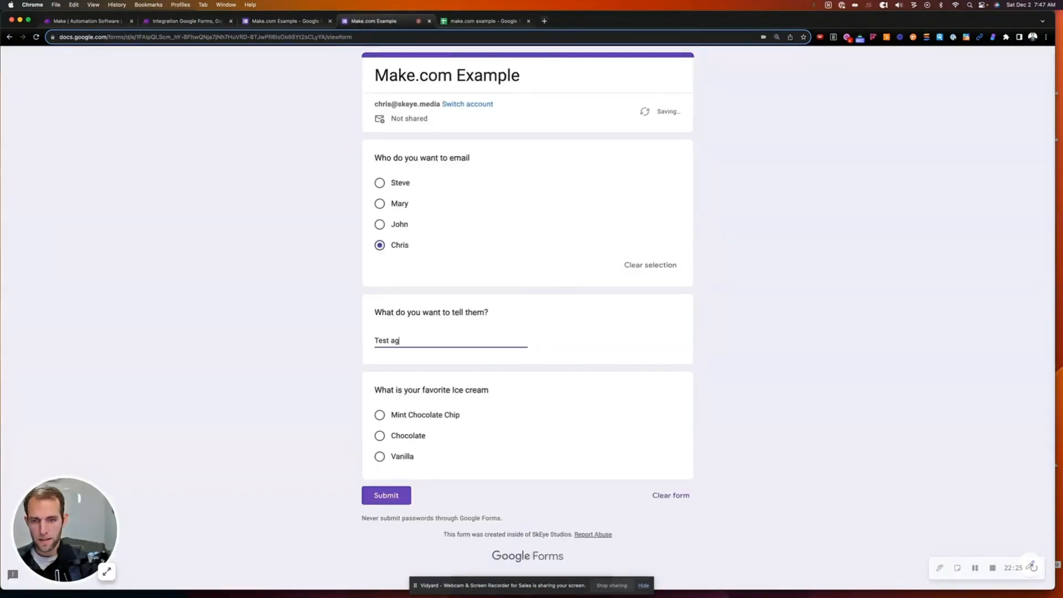
text(ain)
click(379, 415)
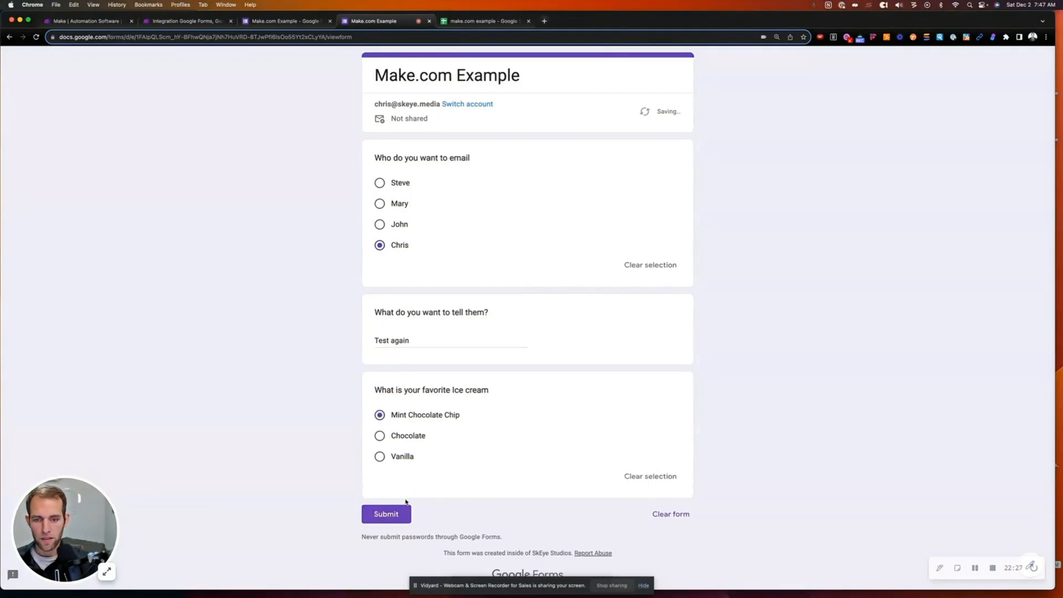
click(382, 514)
click(186, 21)
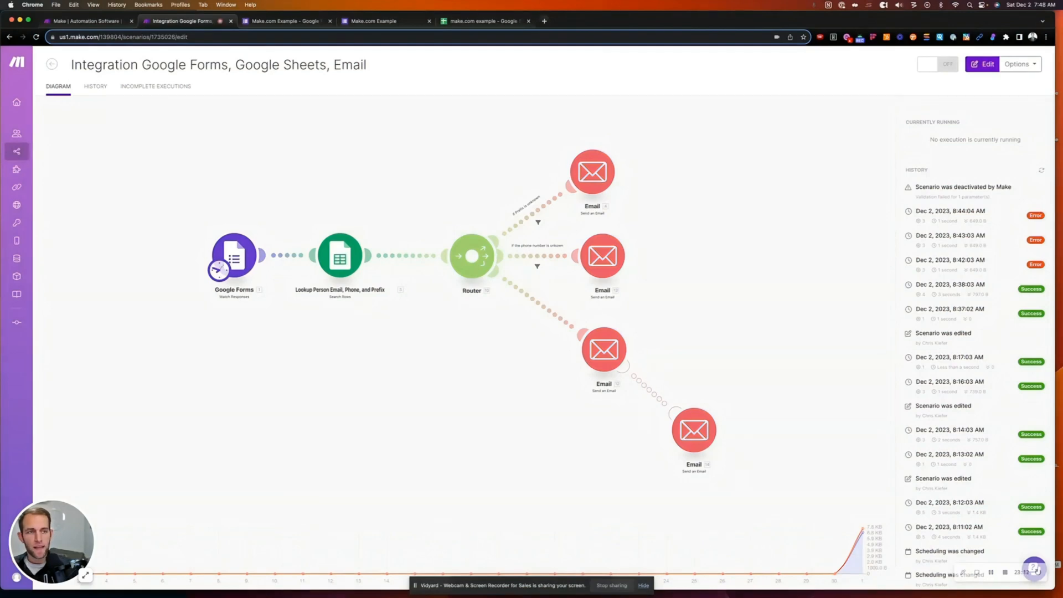
- Switch the scenario on and check the run results for Email 12's errors and Email 14
click(924, 65)
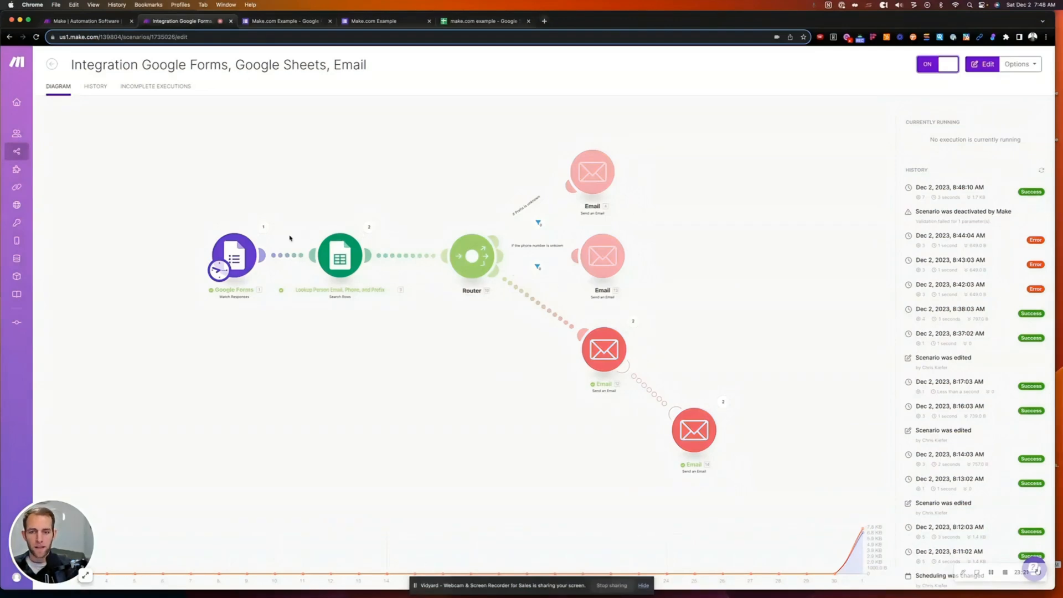
click(634, 323)
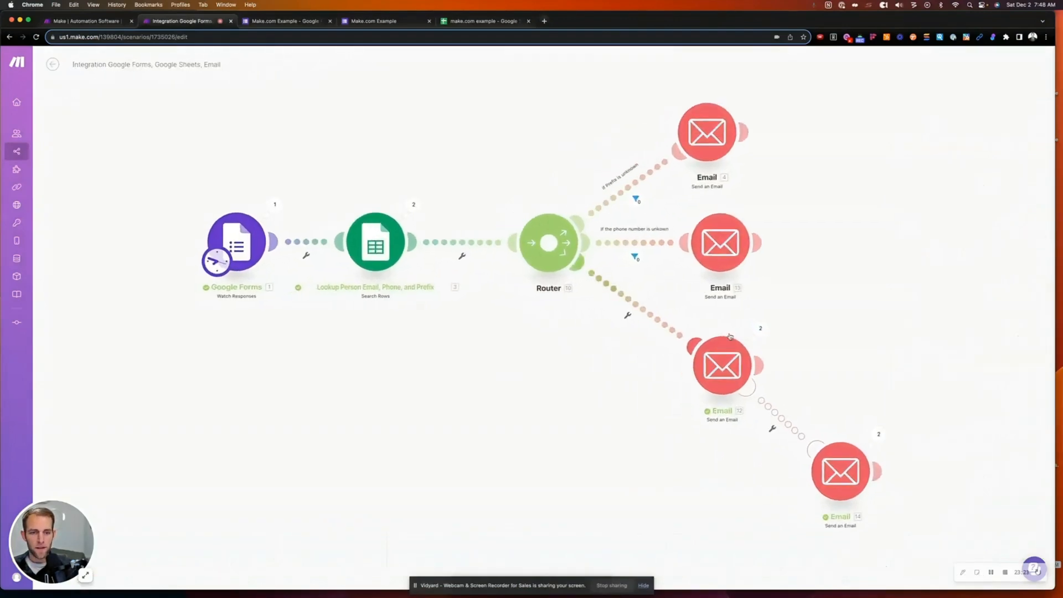
click(771, 329)
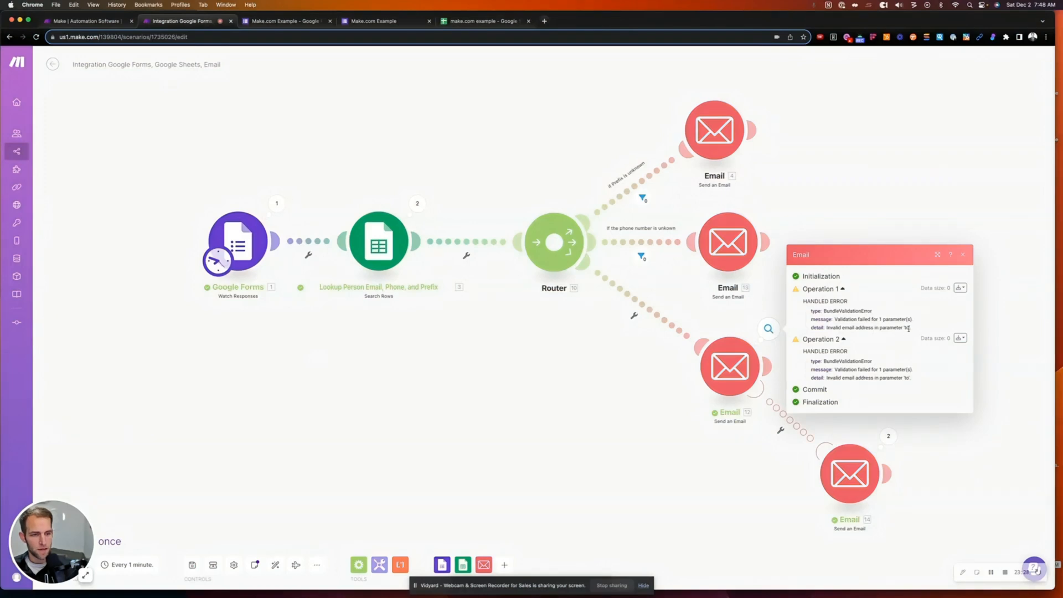
click(609, 420)
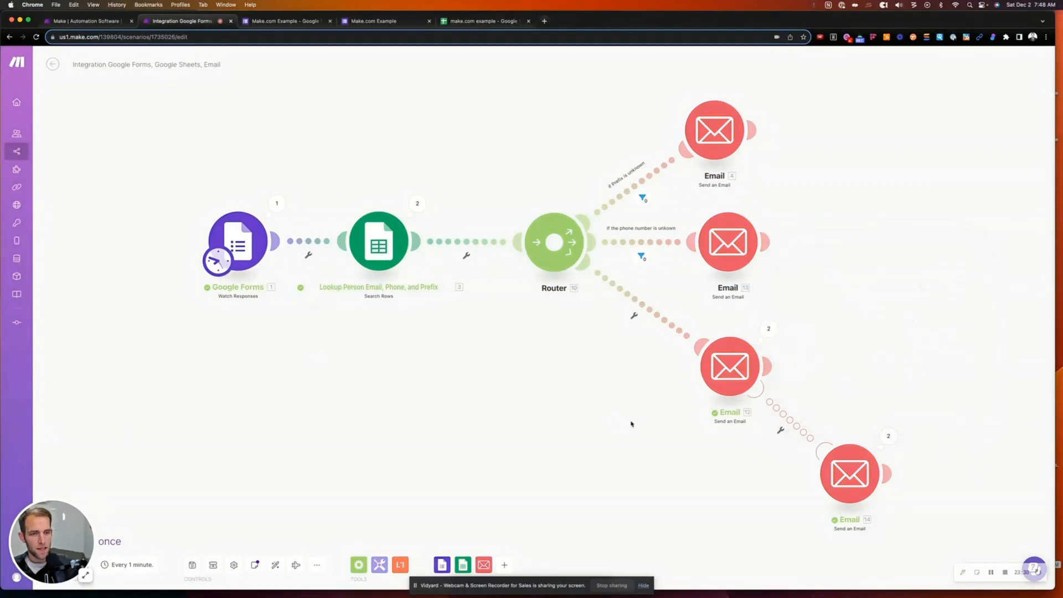
drag(632, 423, 487, 311)
scroll(244, 177, down, 2)
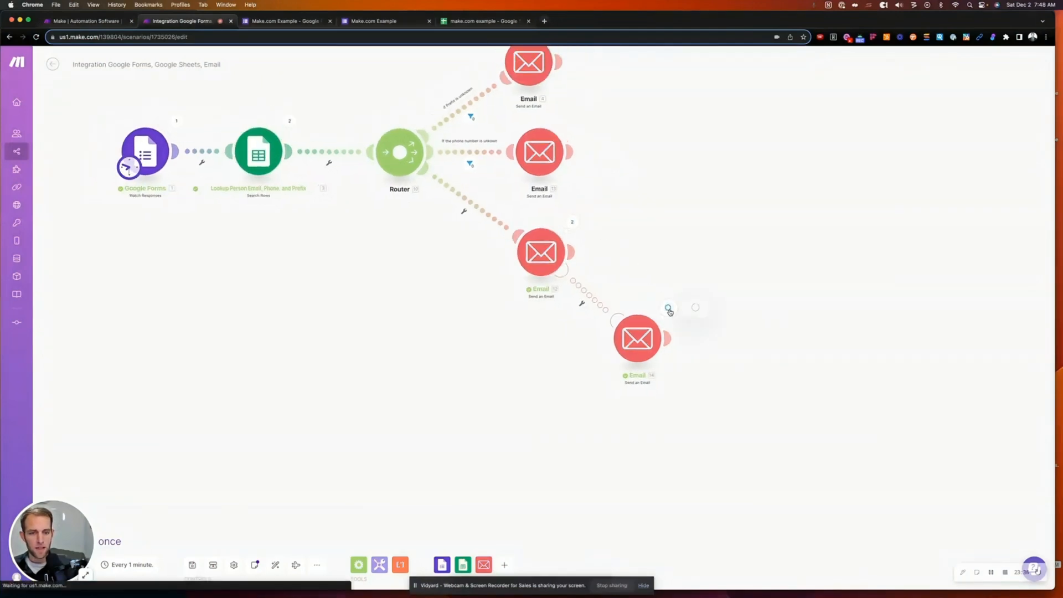
click(664, 308)
click(757, 419)
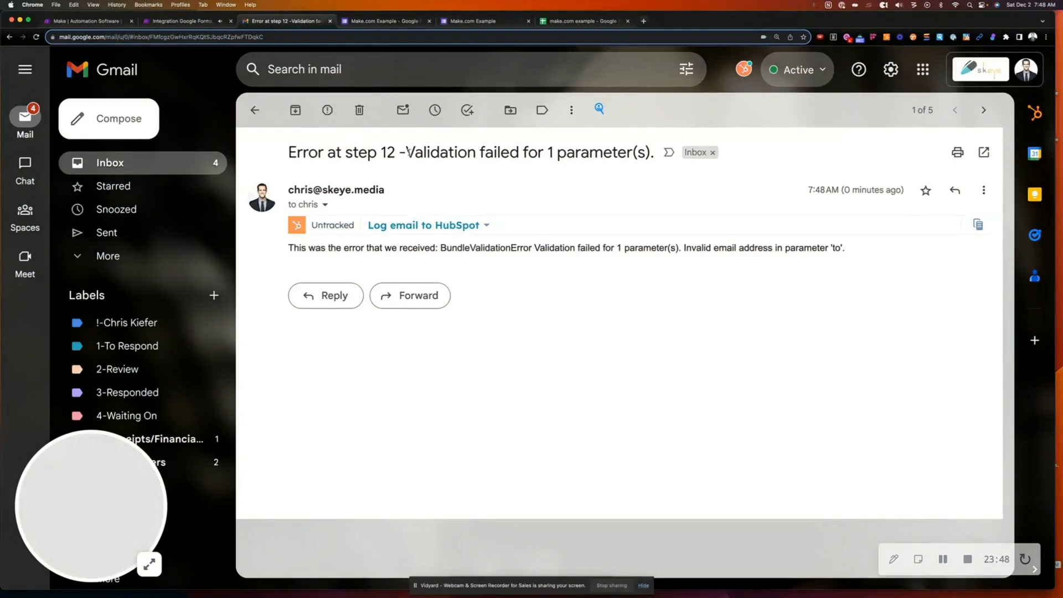
- Read the 'Validation failed' error email about the invalid 'to' address, then return to Make
drag(406, 151, 647, 153)
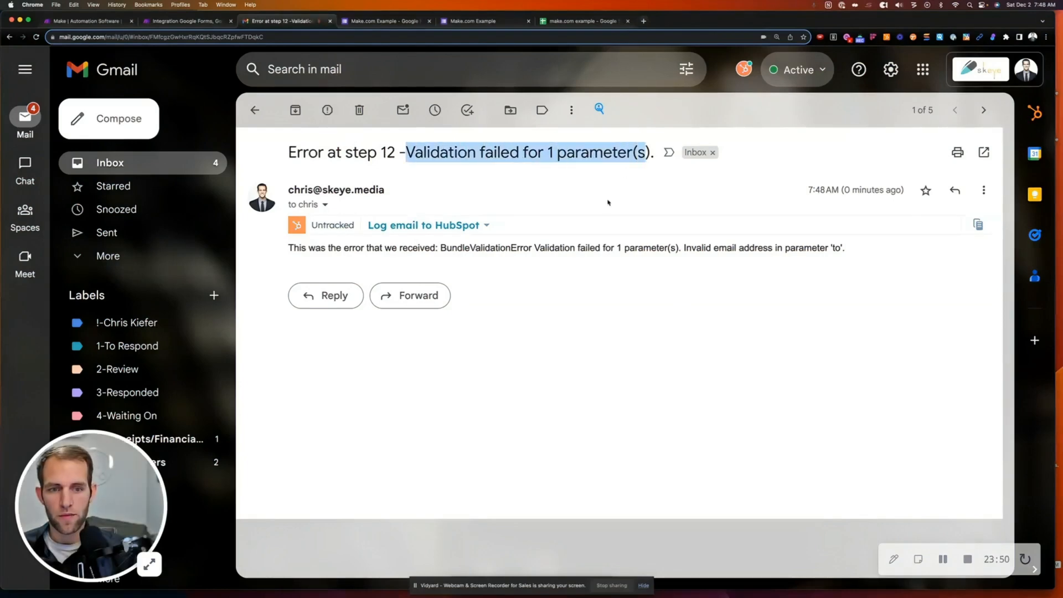
click(530, 247)
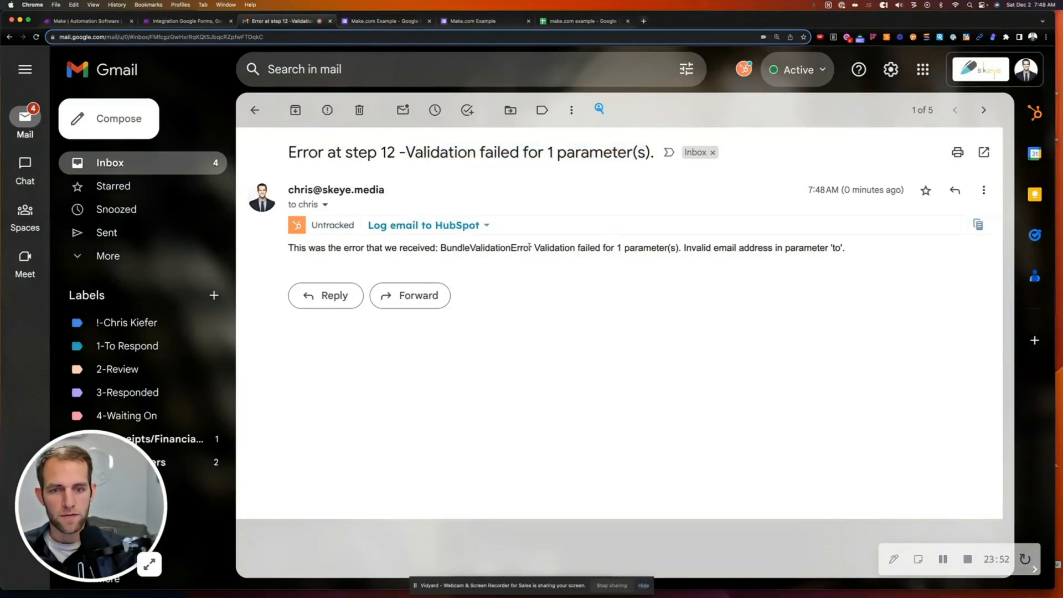
drag(530, 248, 846, 247)
click(735, 248)
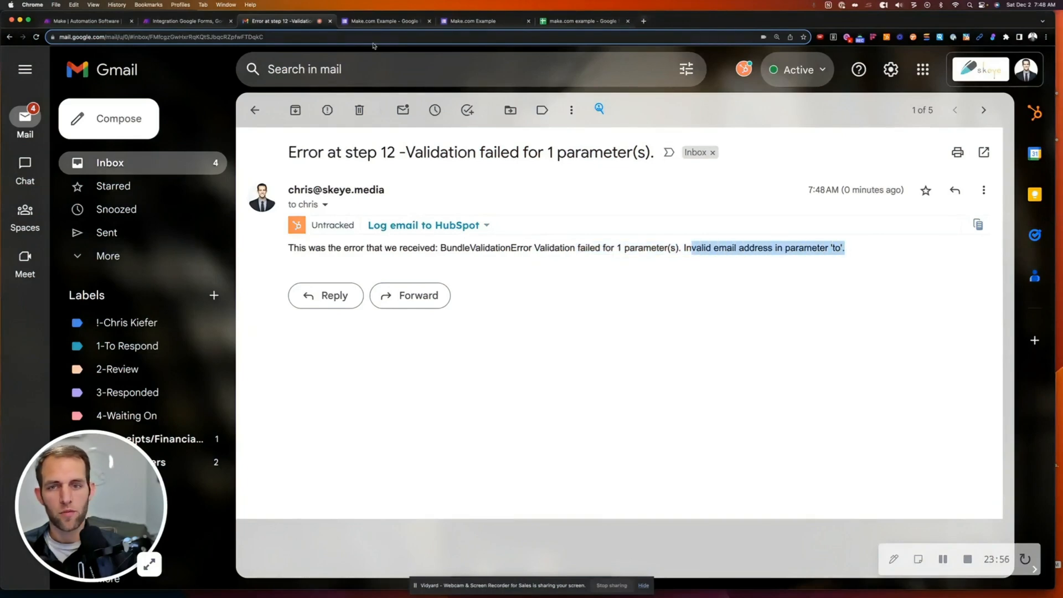
click(202, 24)
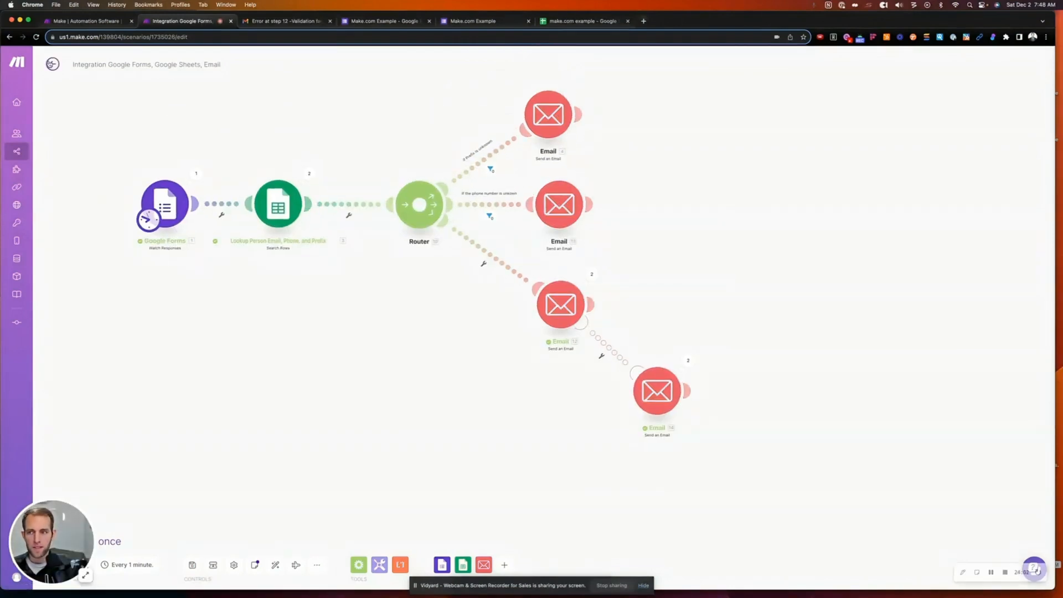
- Check the run history, showing the 8:48:10 AM run succeeded with 7 operations, then reopen the diagram
click(52, 64)
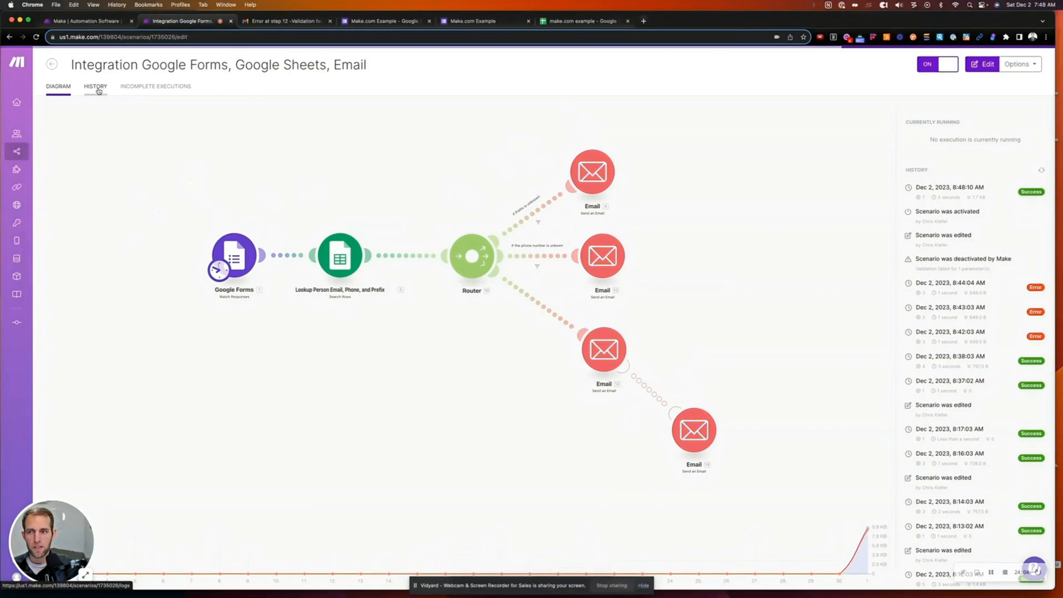
click(97, 89)
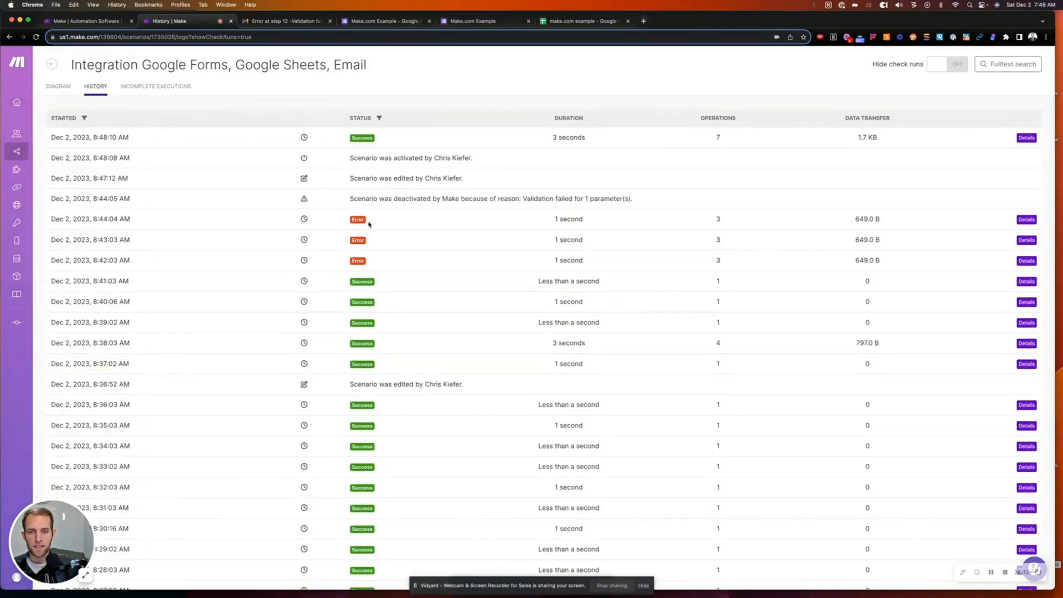
click(64, 88)
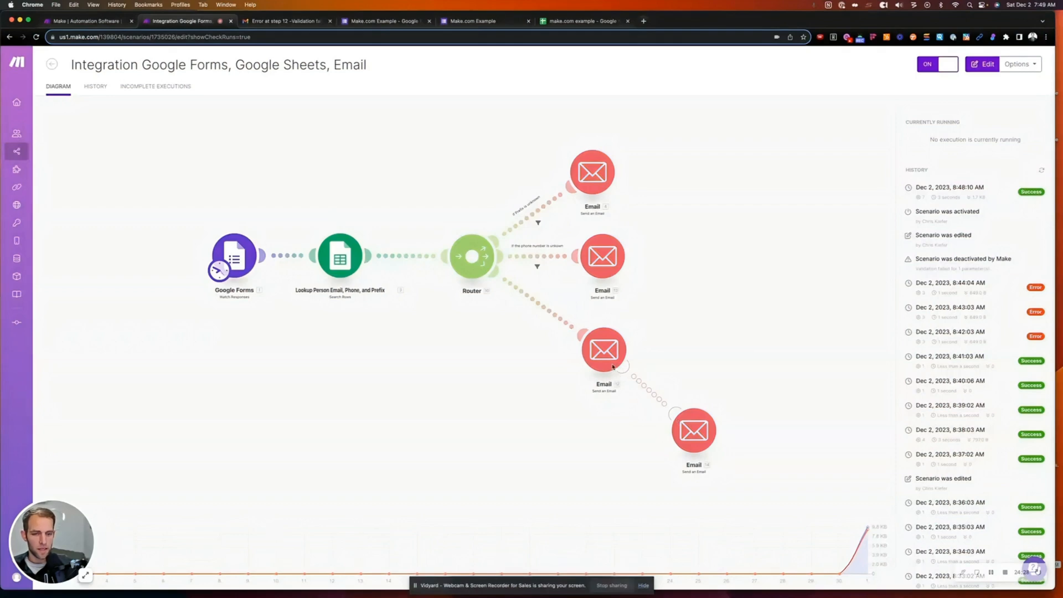
- Delete the trailing Email 14 module and attach a new error handler to Email 12
click(778, 411)
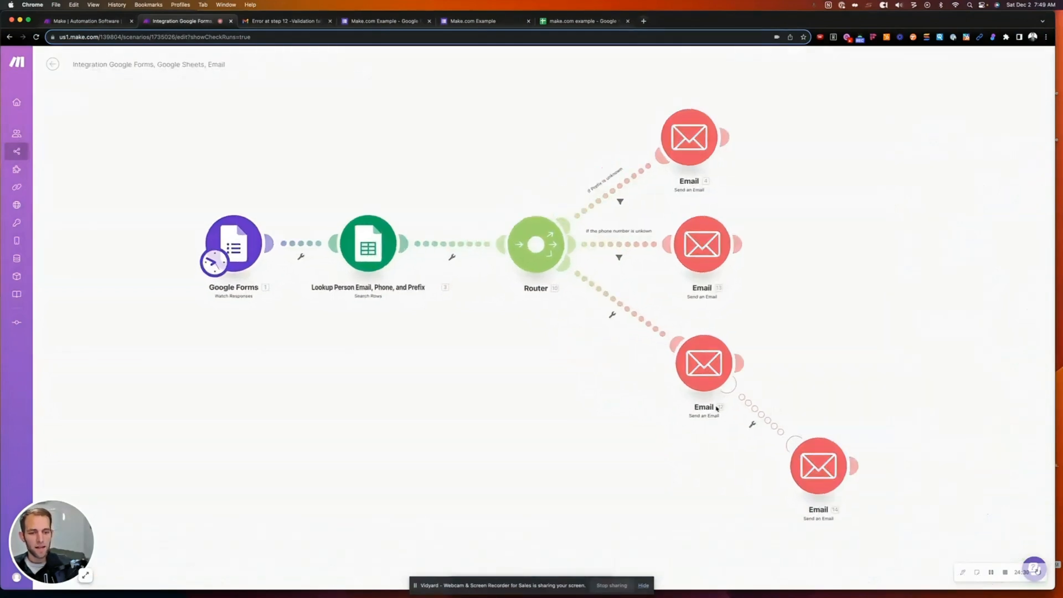
drag(613, 456, 442, 346)
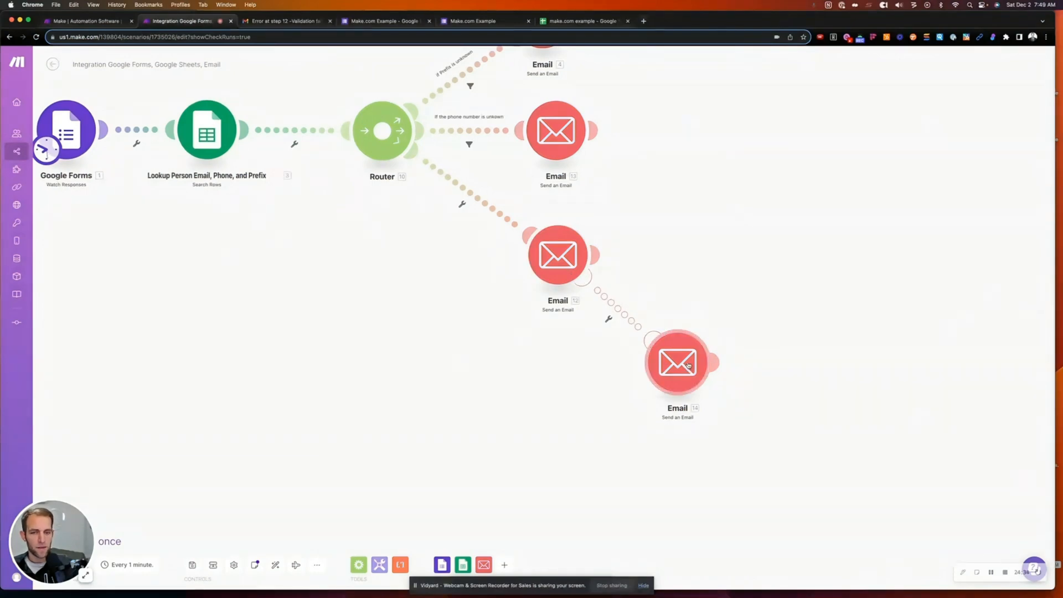
right_click(553, 270)
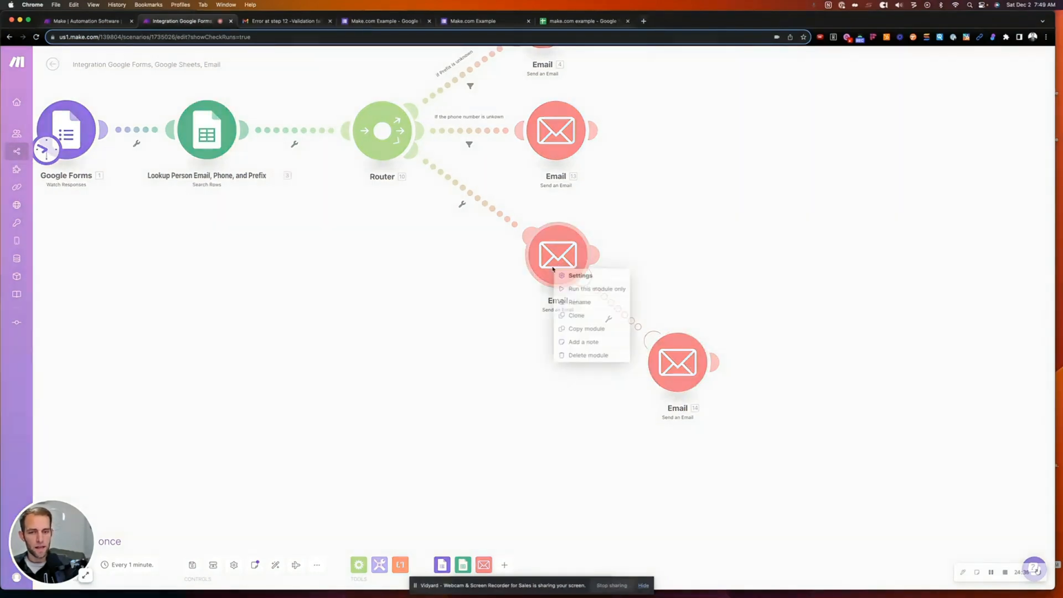
click(733, 288)
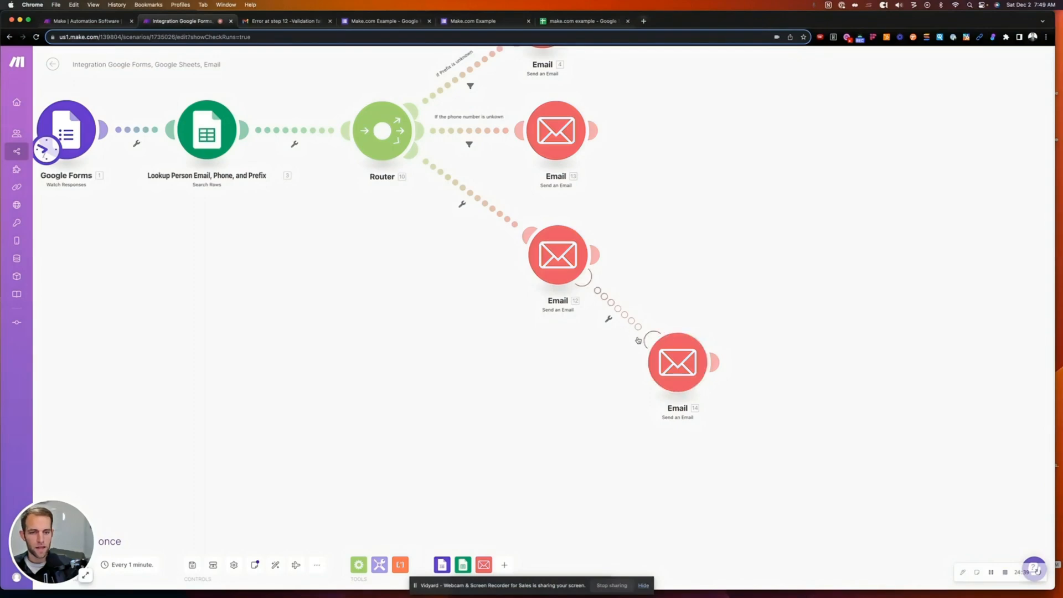
right_click(675, 359)
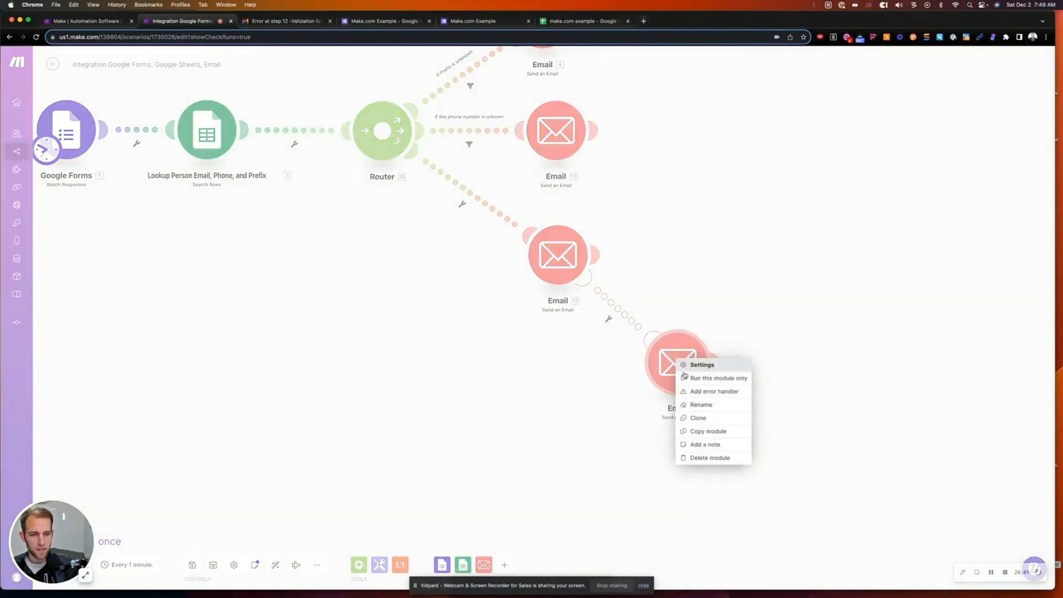
click(709, 458)
right_click(571, 272)
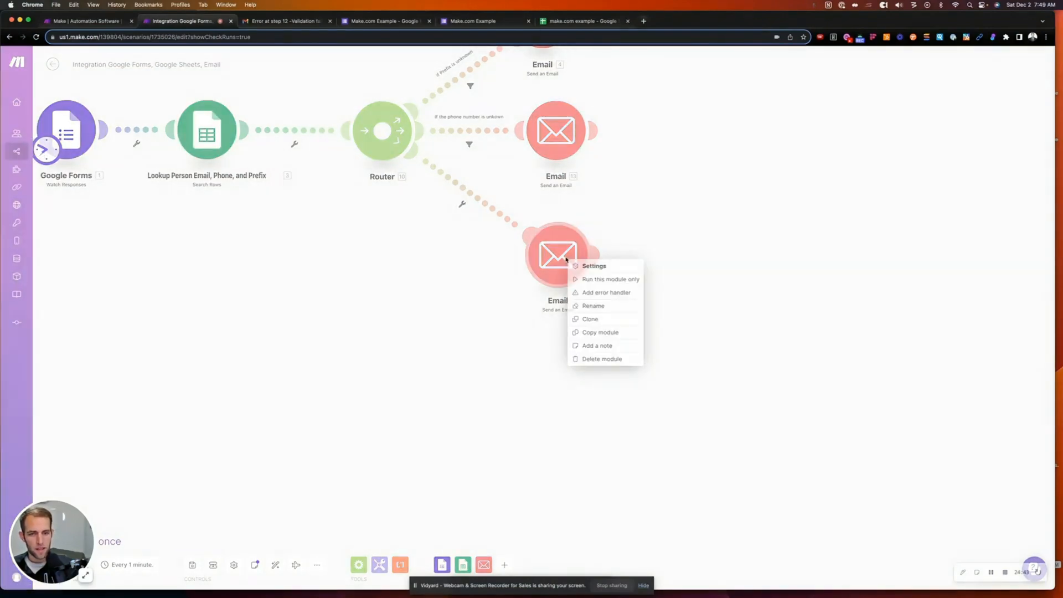
click(585, 289)
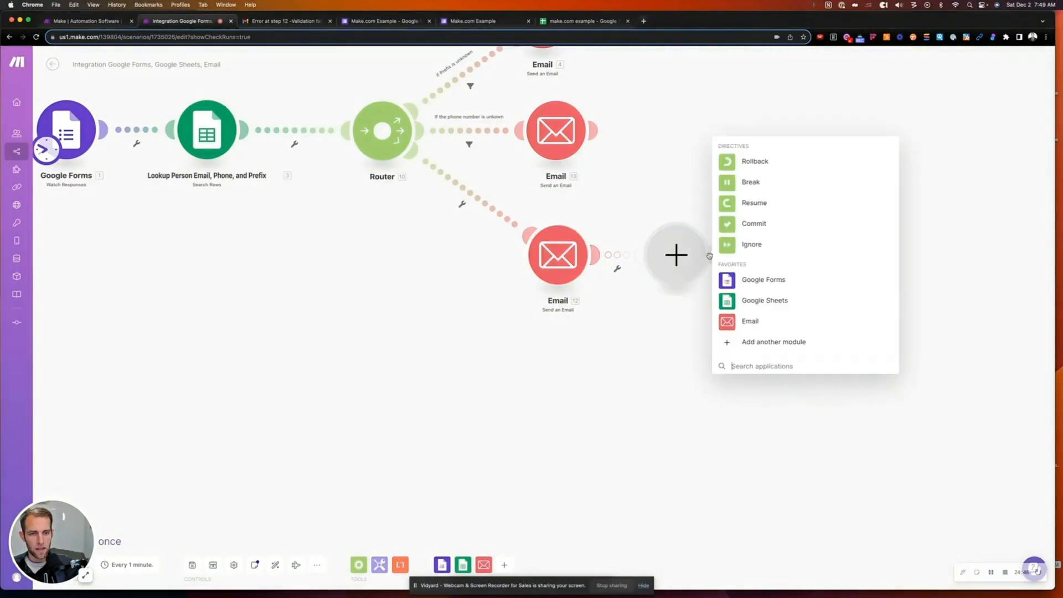
- Make Email 12's error handler a Resume directive with 12. Error Message mapped into Message ID
click(728, 203)
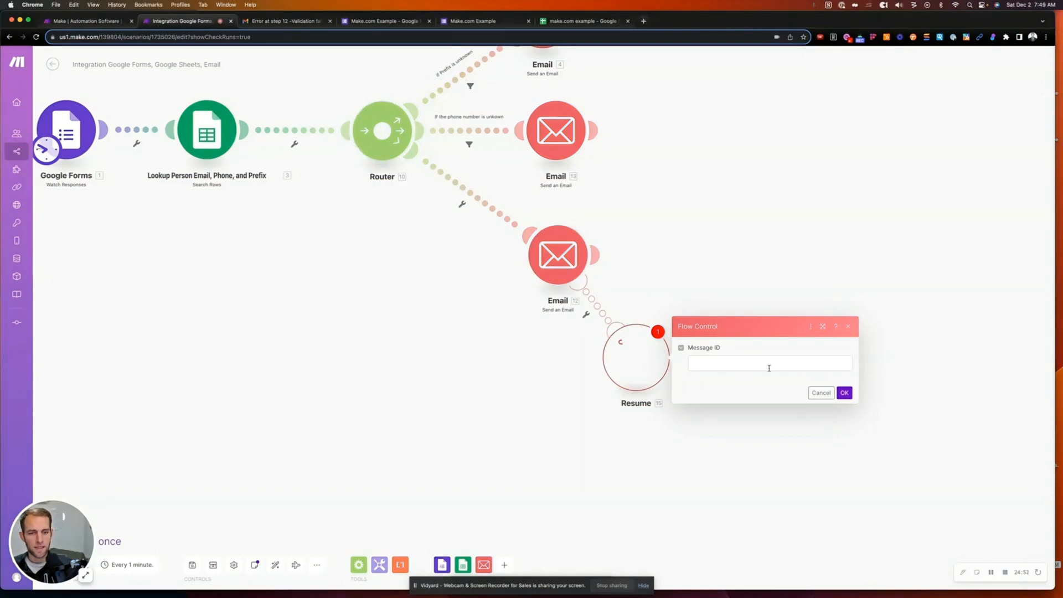
click(756, 367)
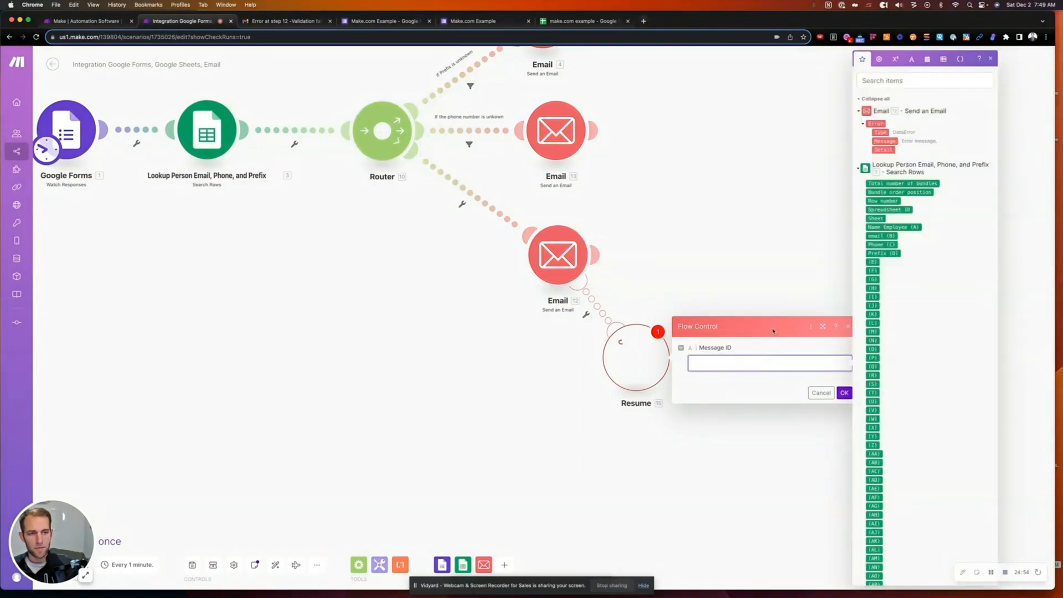
click(885, 141)
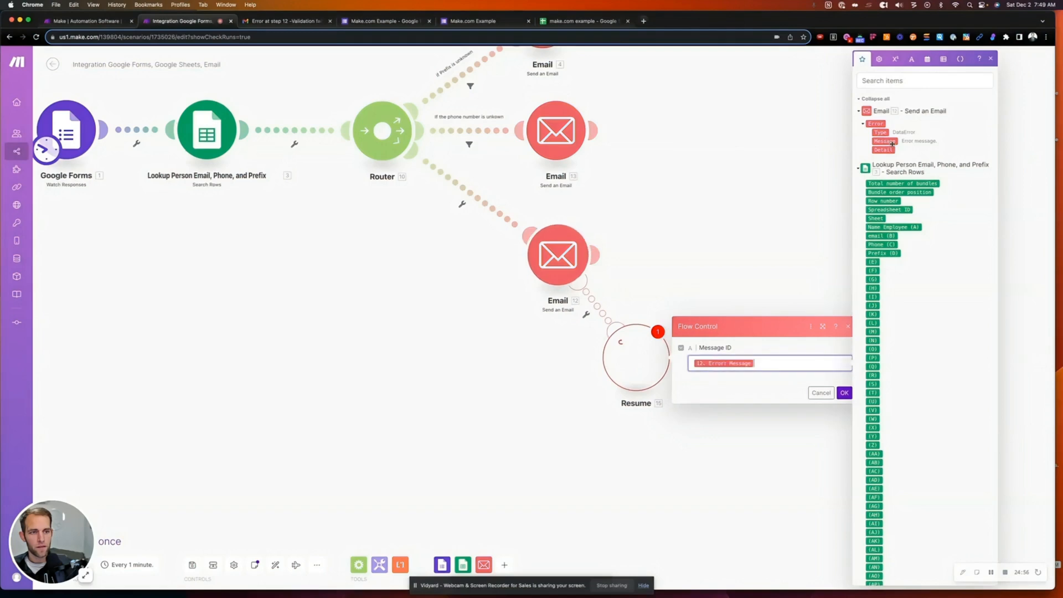
click(845, 393)
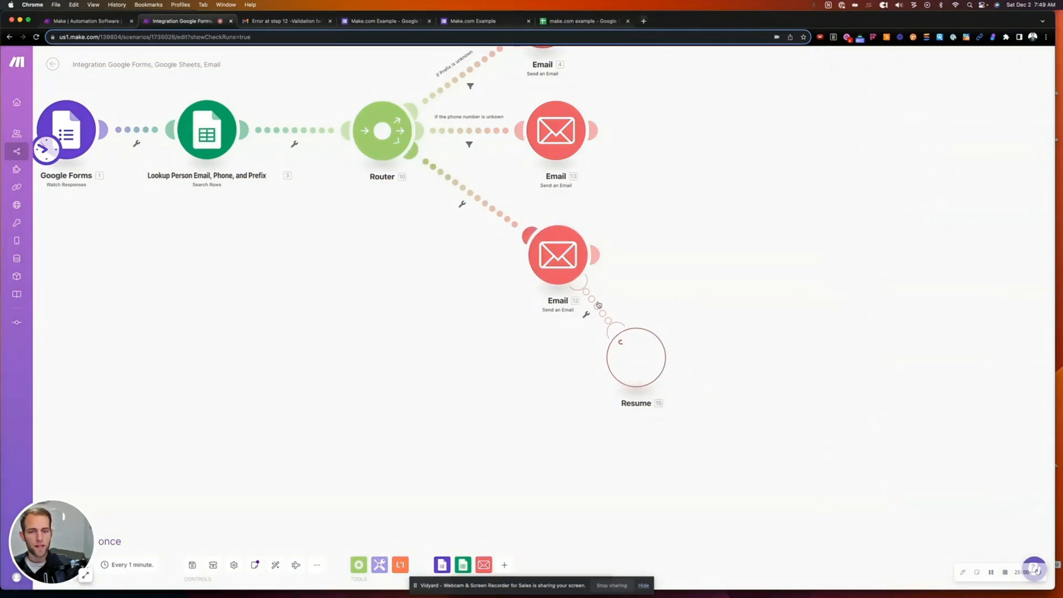
- Delete the Resume error handler from Email 12
drag(496, 330, 570, 345)
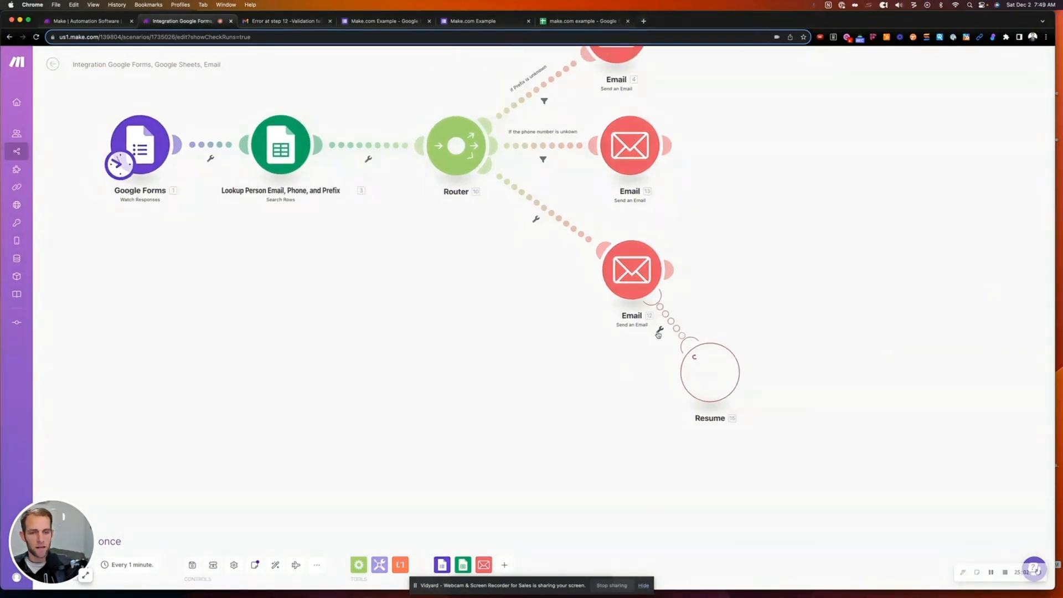
click(710, 360)
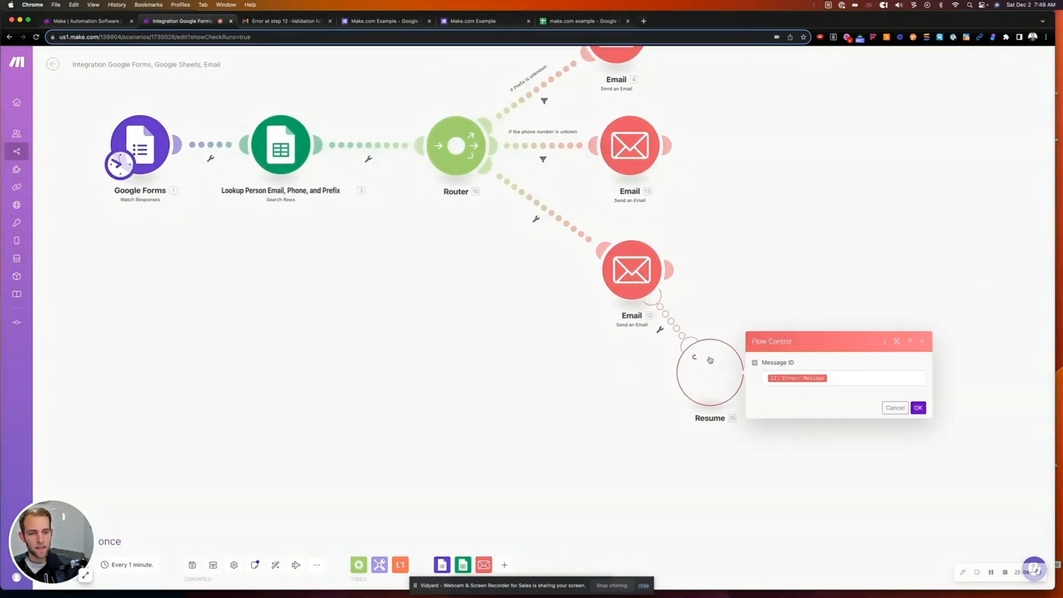
click(893, 408)
right_click(741, 382)
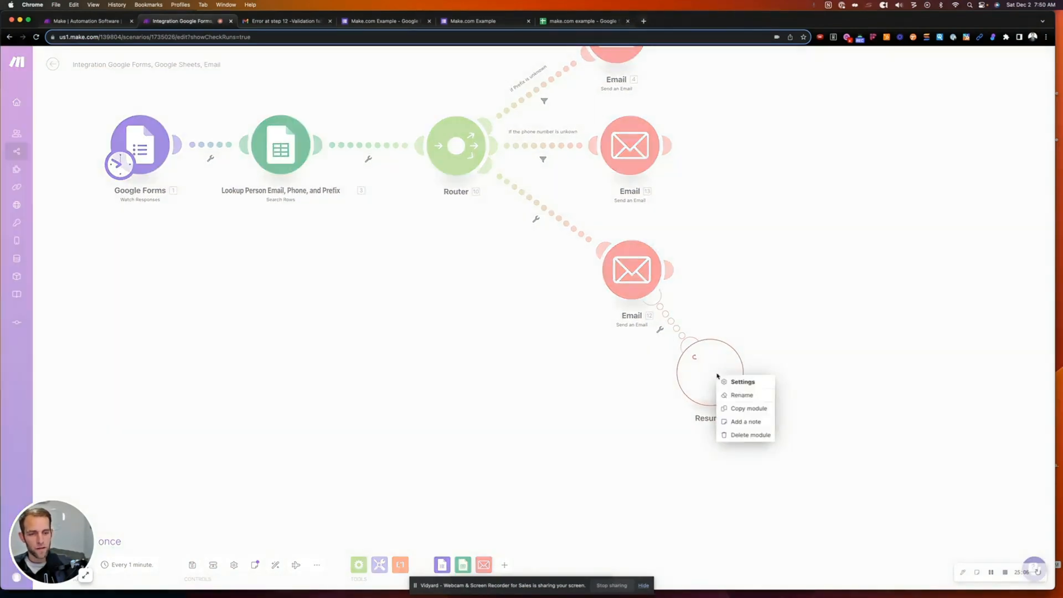
click(742, 437)
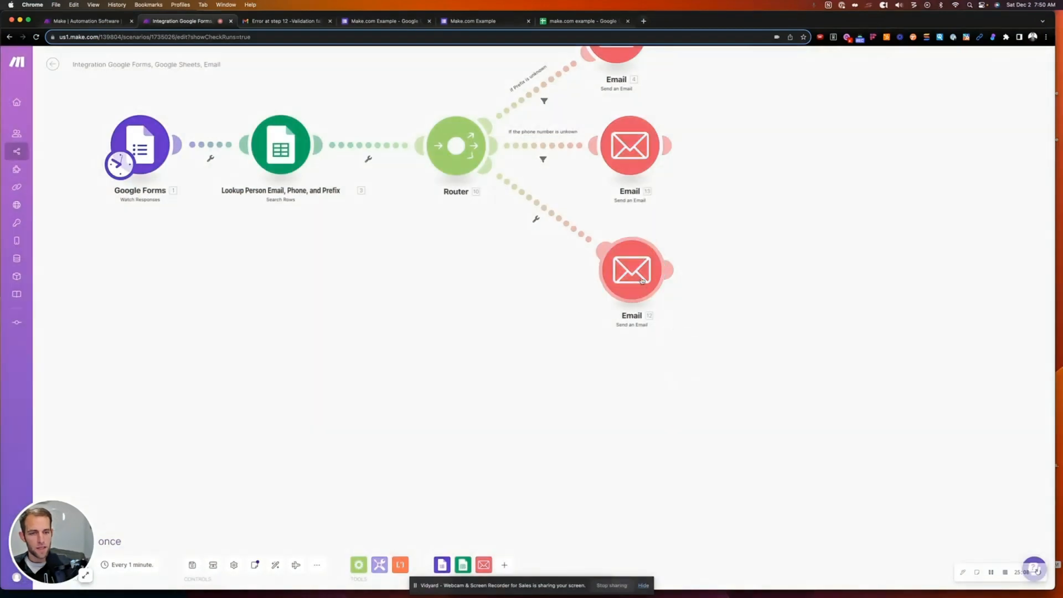
- Try an Email error handler on Email 12, discard it, then view the 'ERROR - Phone Unkown' email settings
right_click(650, 286)
key(Escape)
right_click(648, 282)
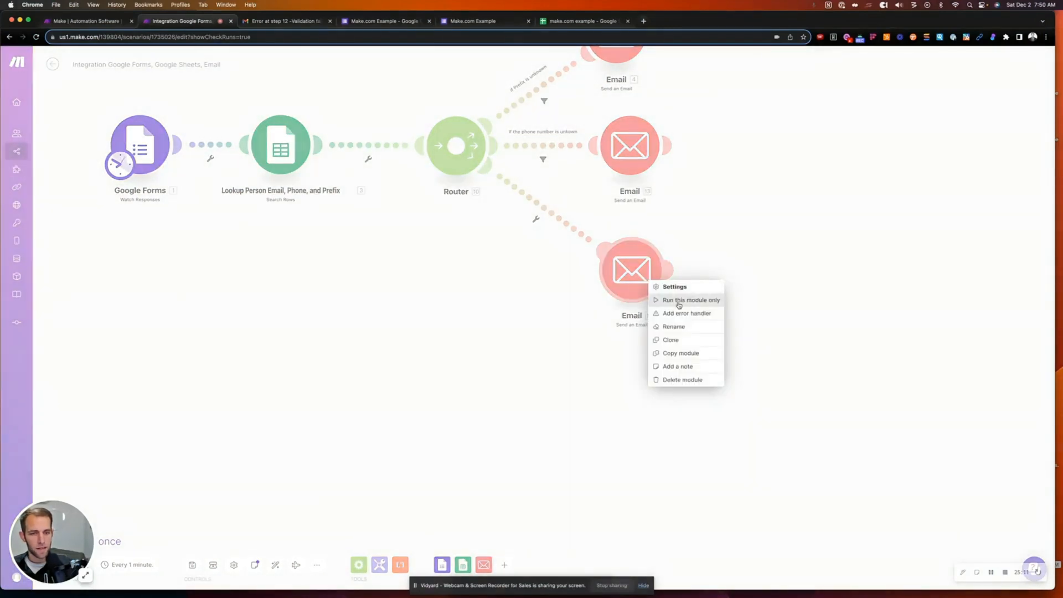
click(675, 311)
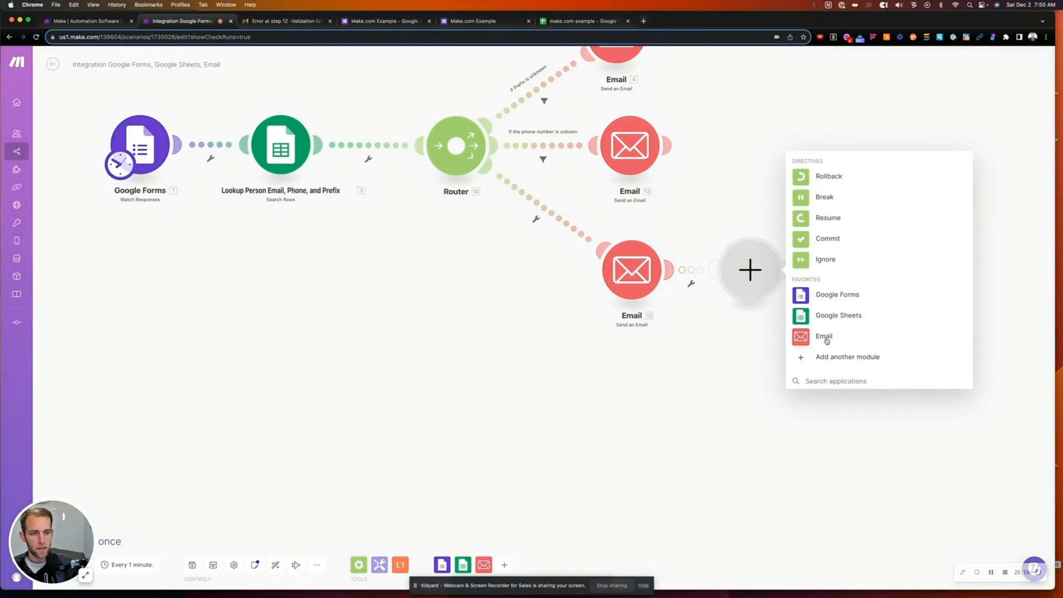
click(824, 336)
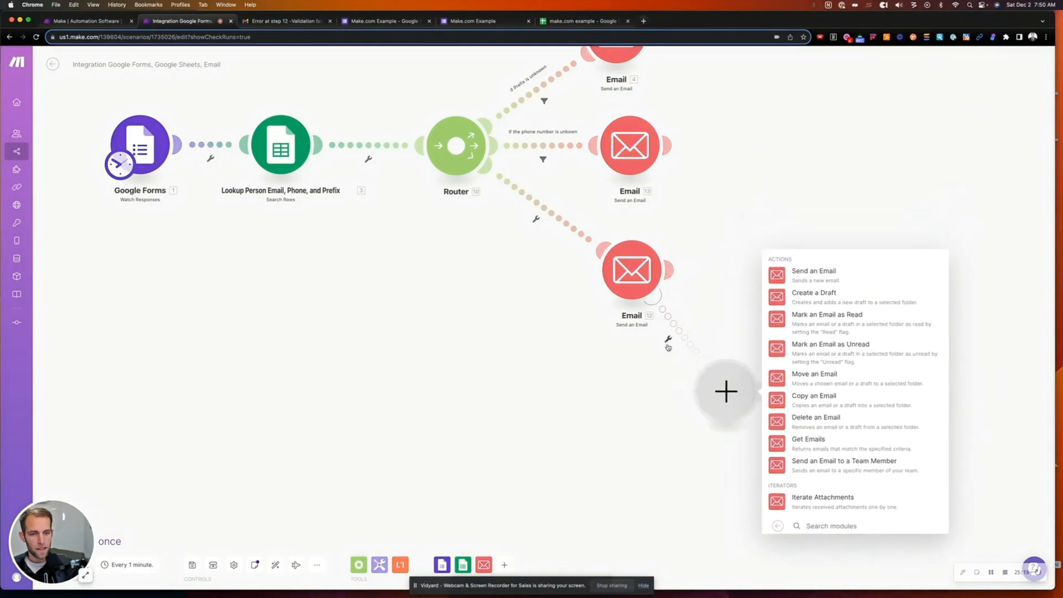
click(669, 338)
click(669, 350)
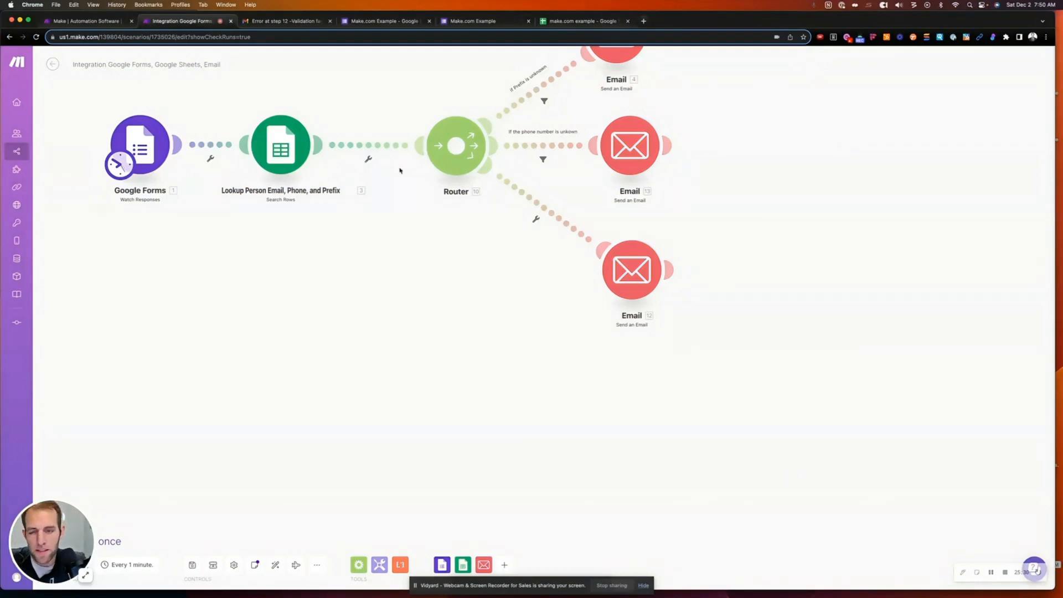
click(639, 158)
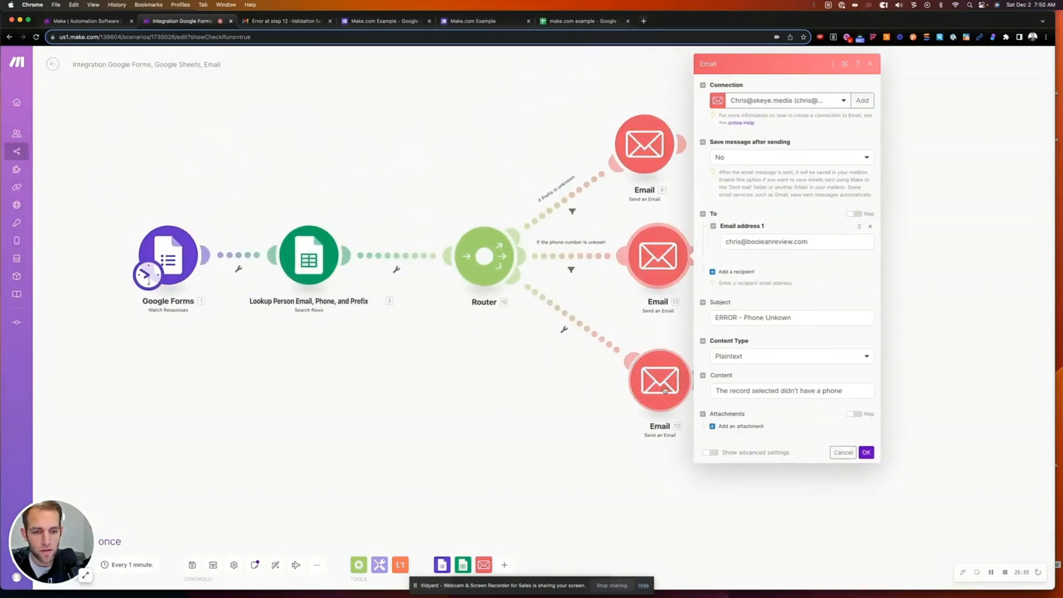
- Unlink the Lookup module from the Router, reconnect it, and close Email 12's settings
click(665, 390)
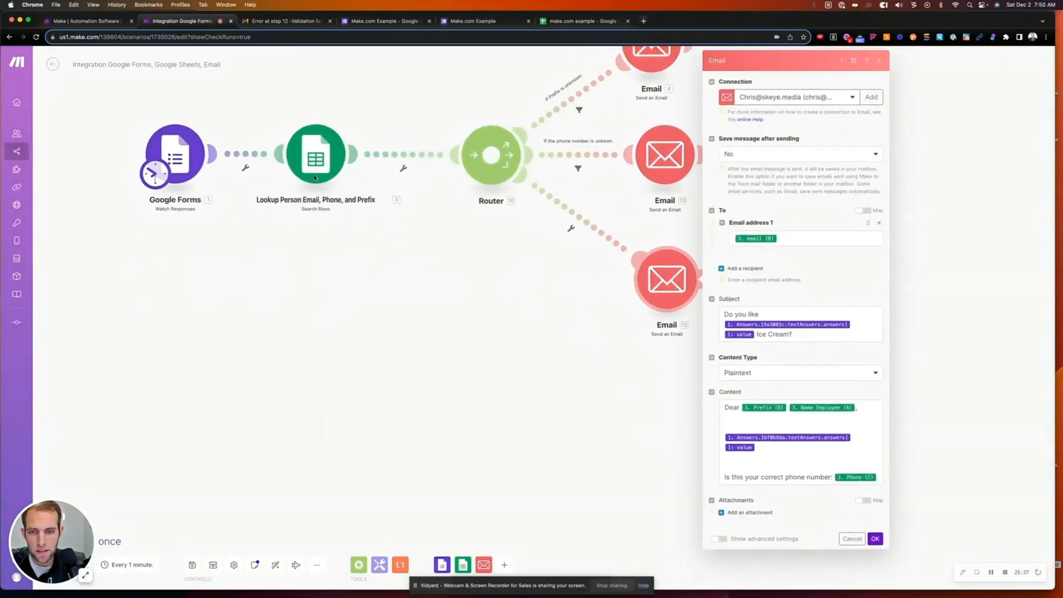
click(403, 168)
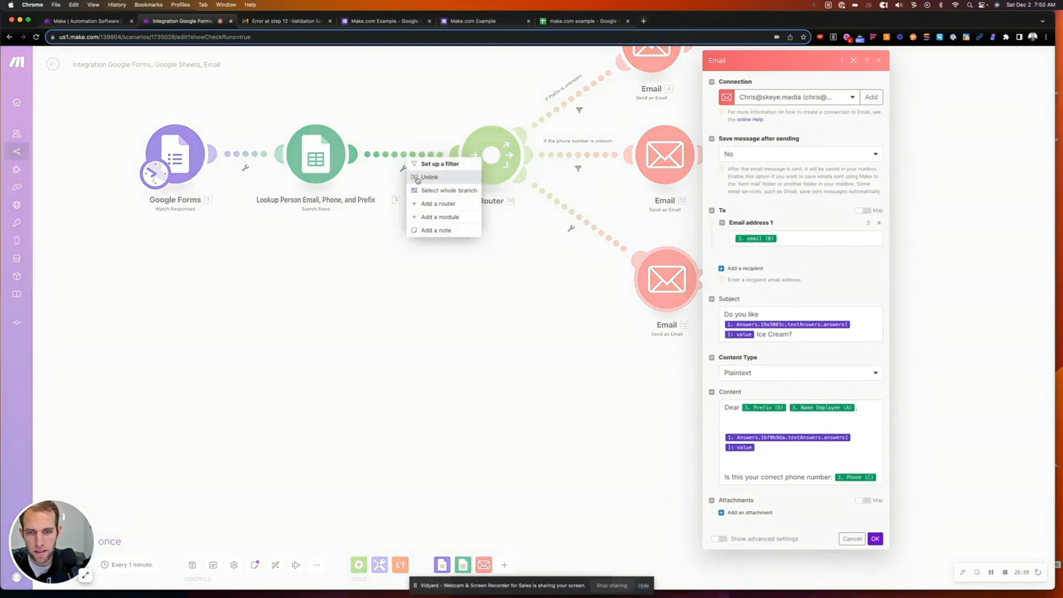
click(418, 177)
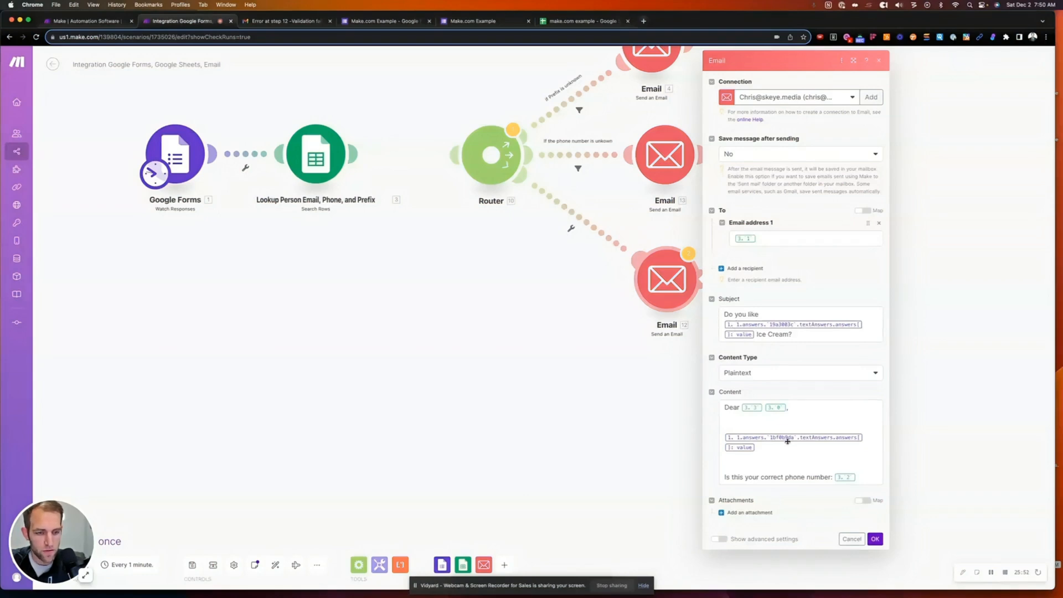
mouse_move(350, 150)
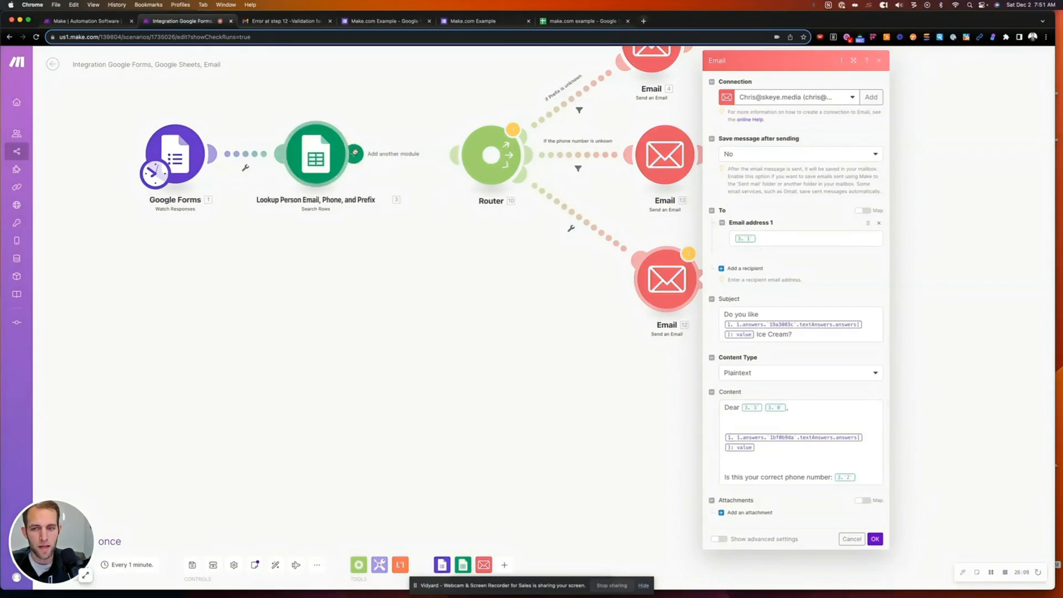
drag(355, 154, 460, 151)
click(676, 284)
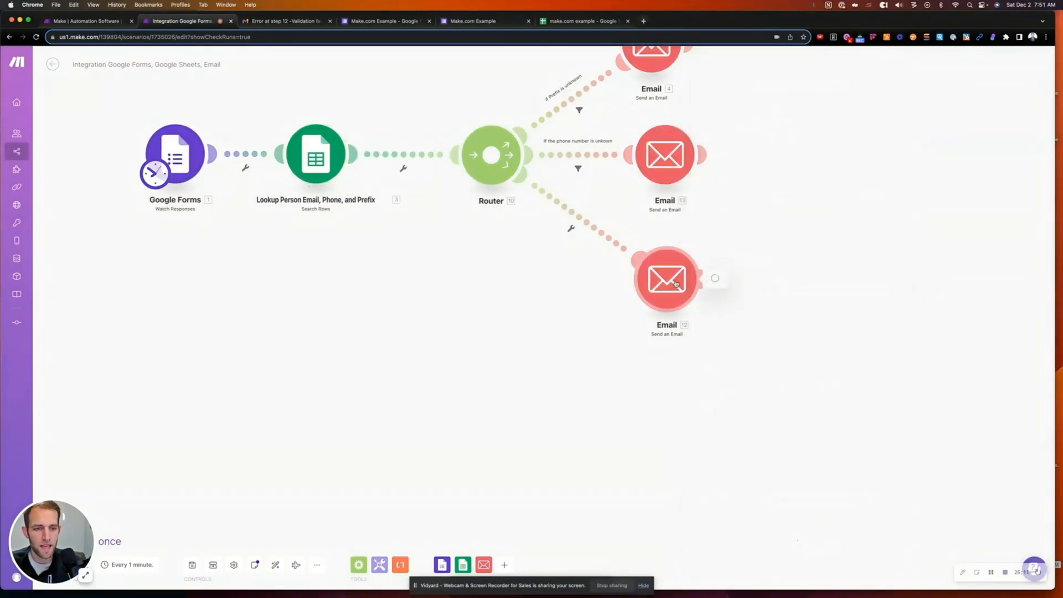
click(709, 279)
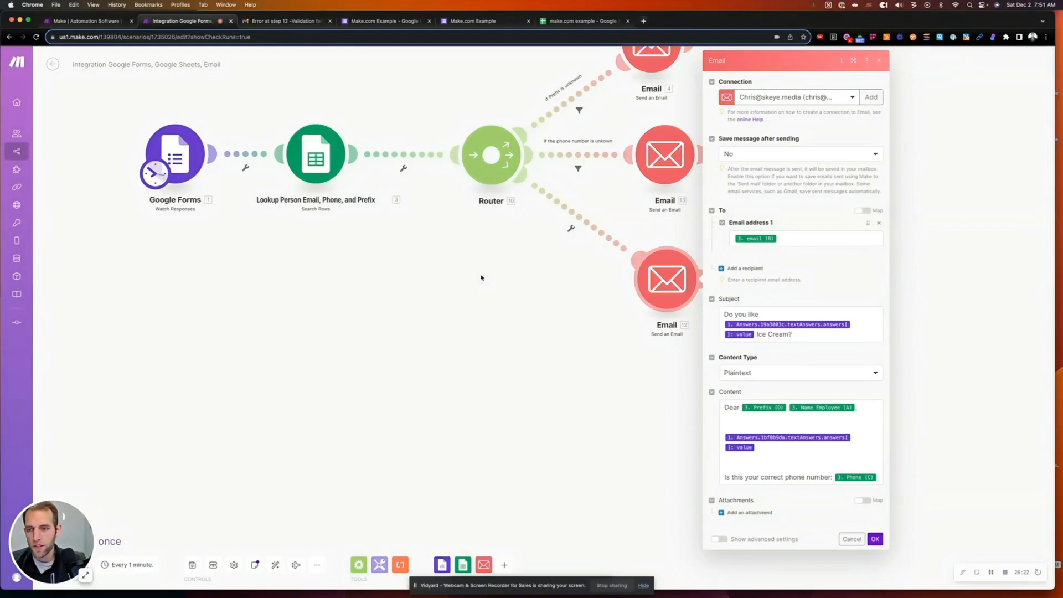
drag(480, 256, 530, 434)
scroll(530, 435, up, 1)
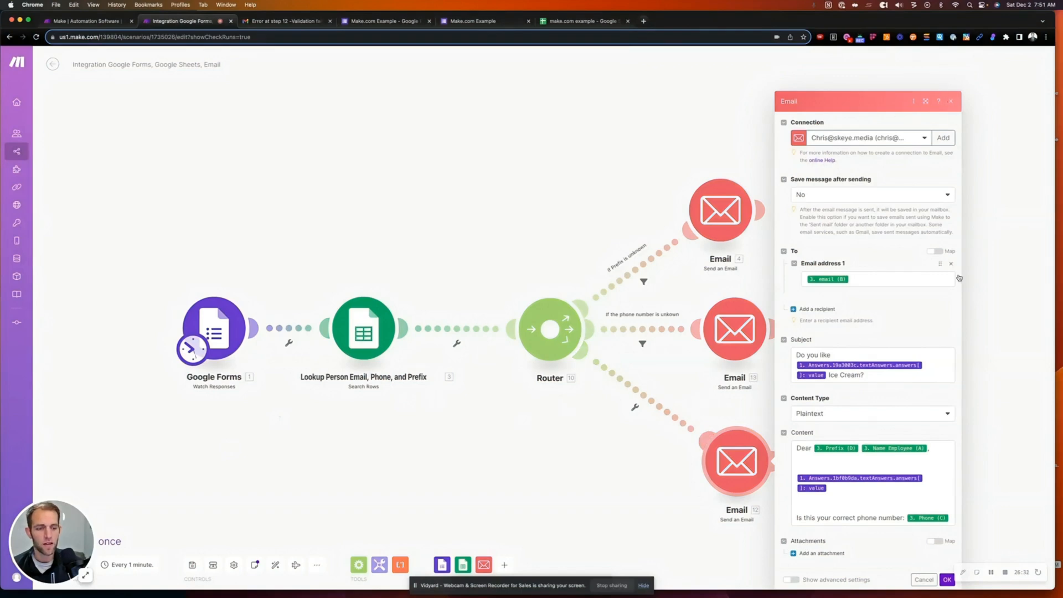
click(947, 580)
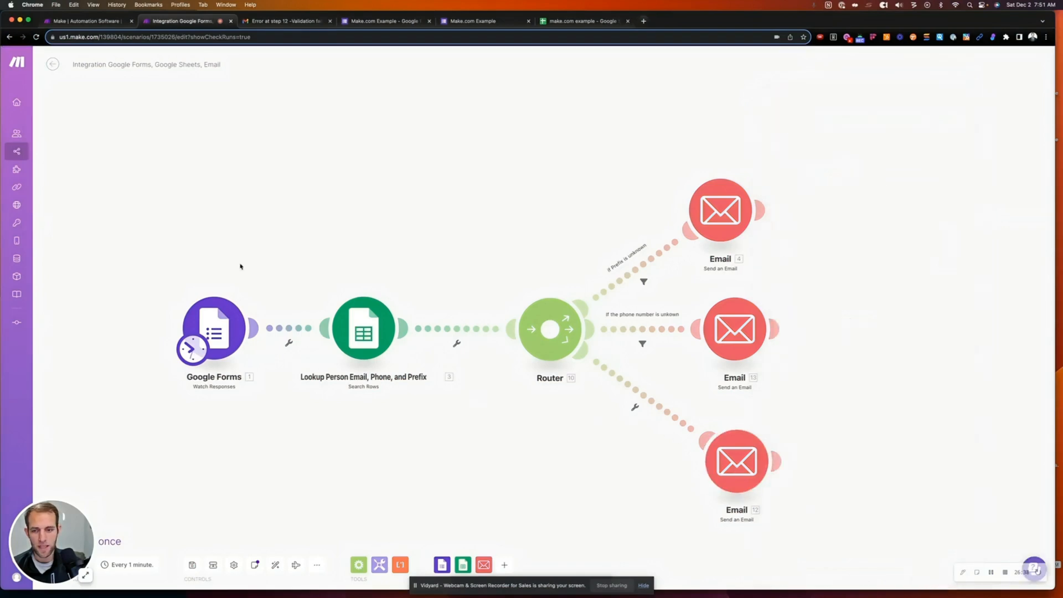